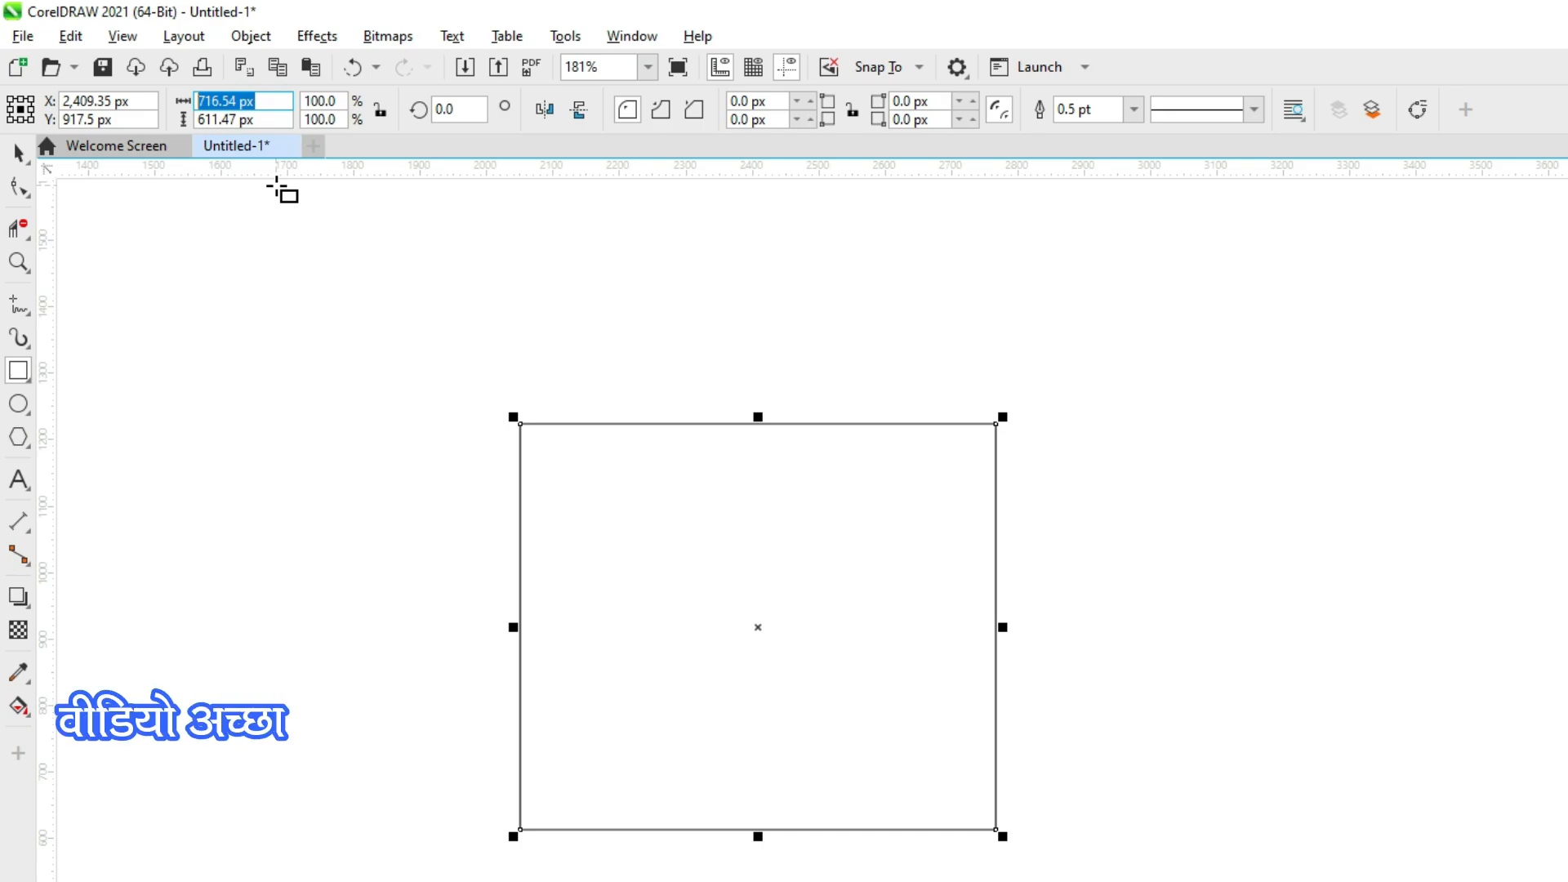
# Step: Set the rectangle's size to 200 × 600 px and move it slightly up and to the right
pyautogui.write('200')
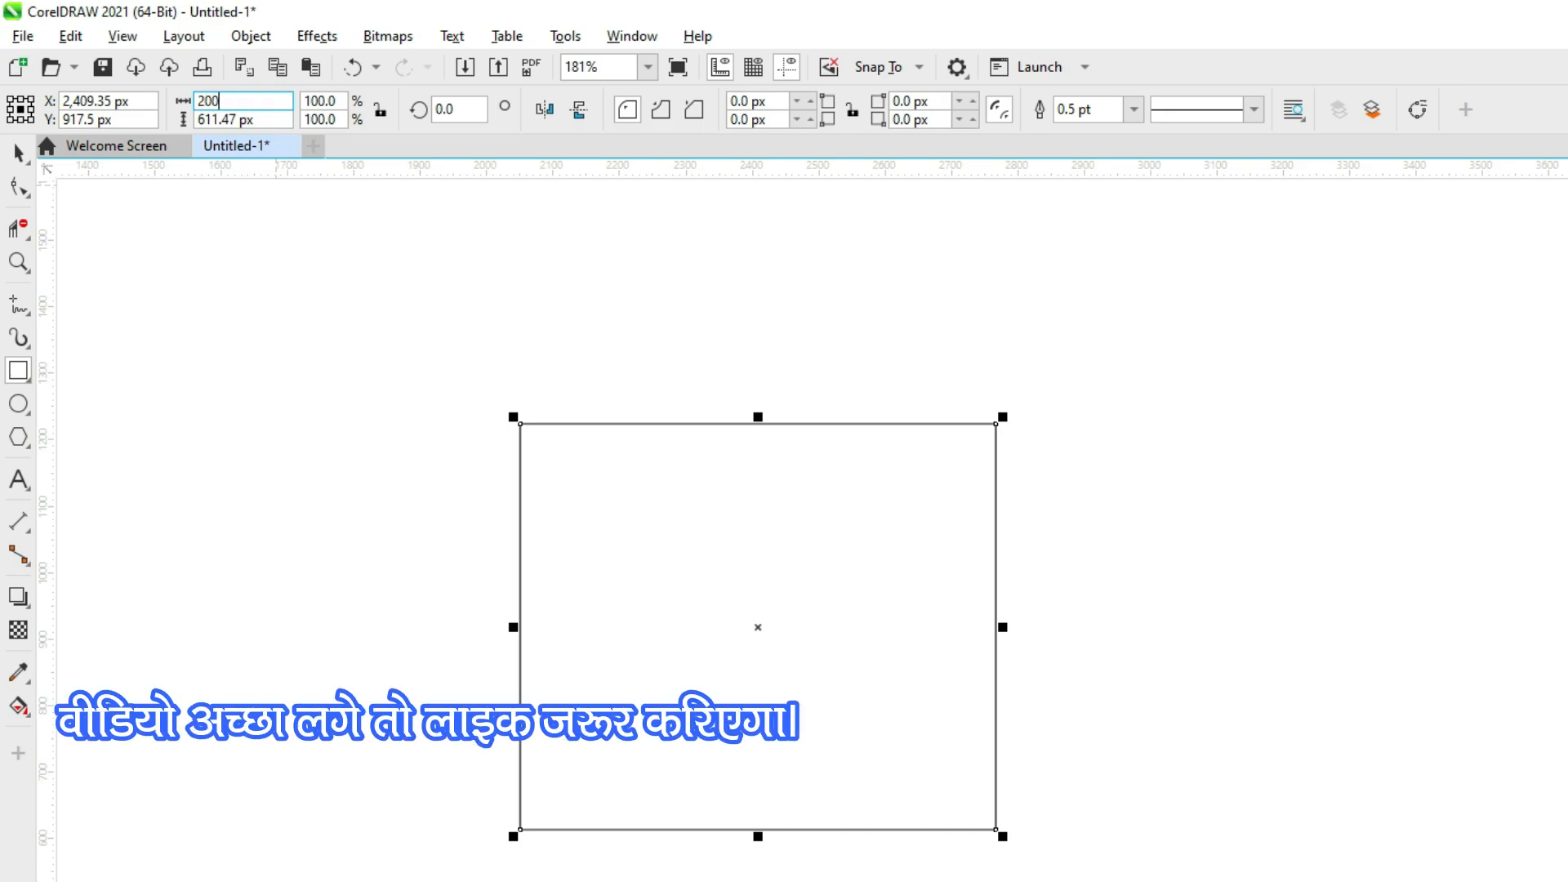
pyautogui.press('Tab')
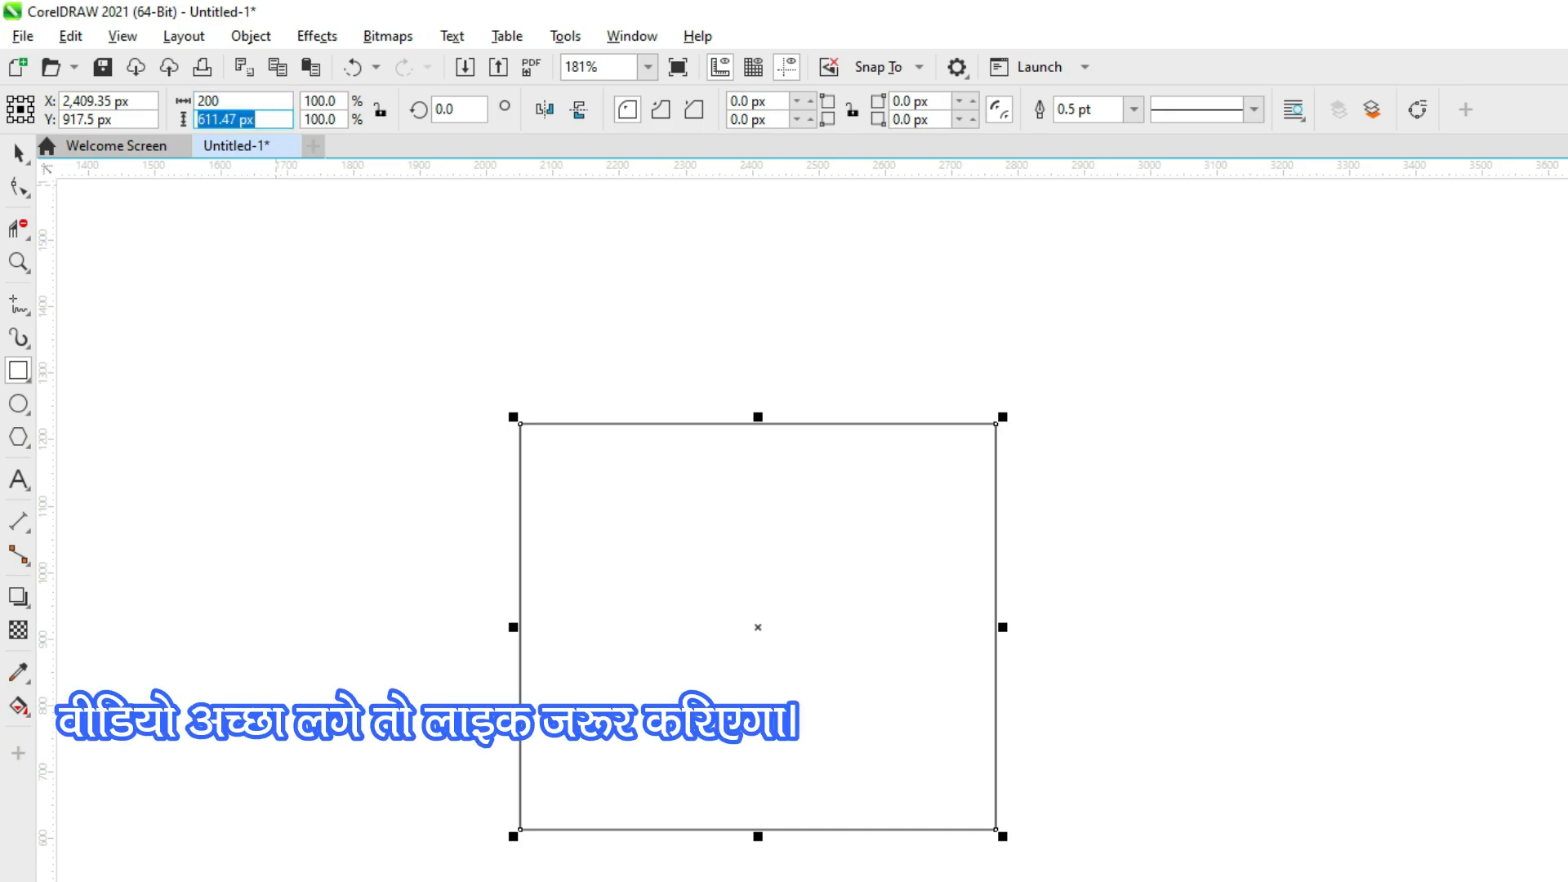
pyautogui.write('600')
pyautogui.press('Return')
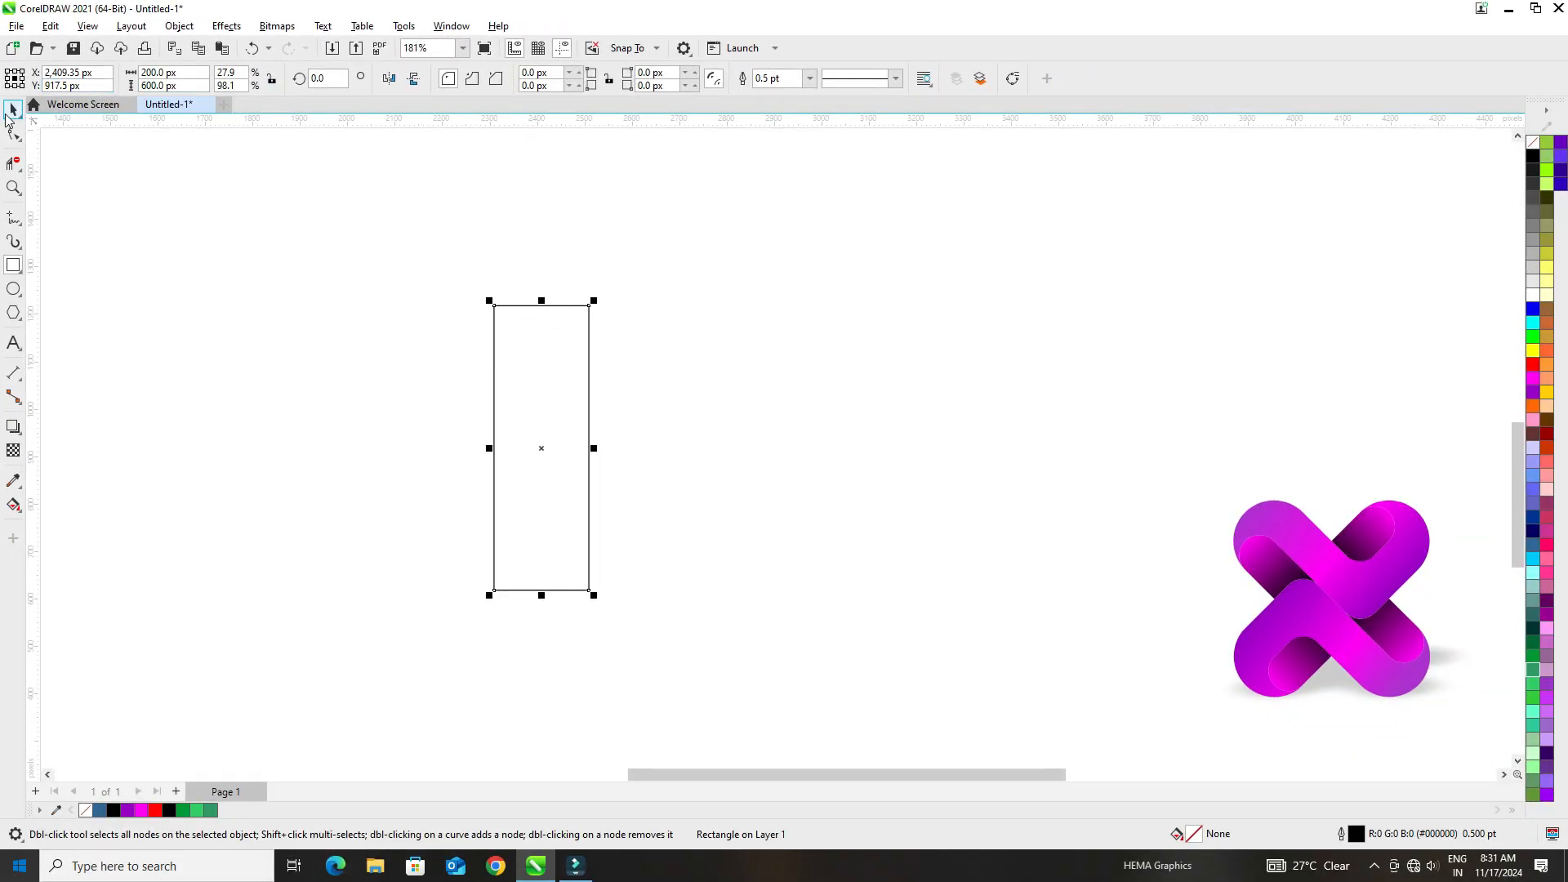
pyautogui.click(337, 340)
pyautogui.moveTo(493, 395); pyautogui.dragTo(611, 362)
pyautogui.click(768, 375)
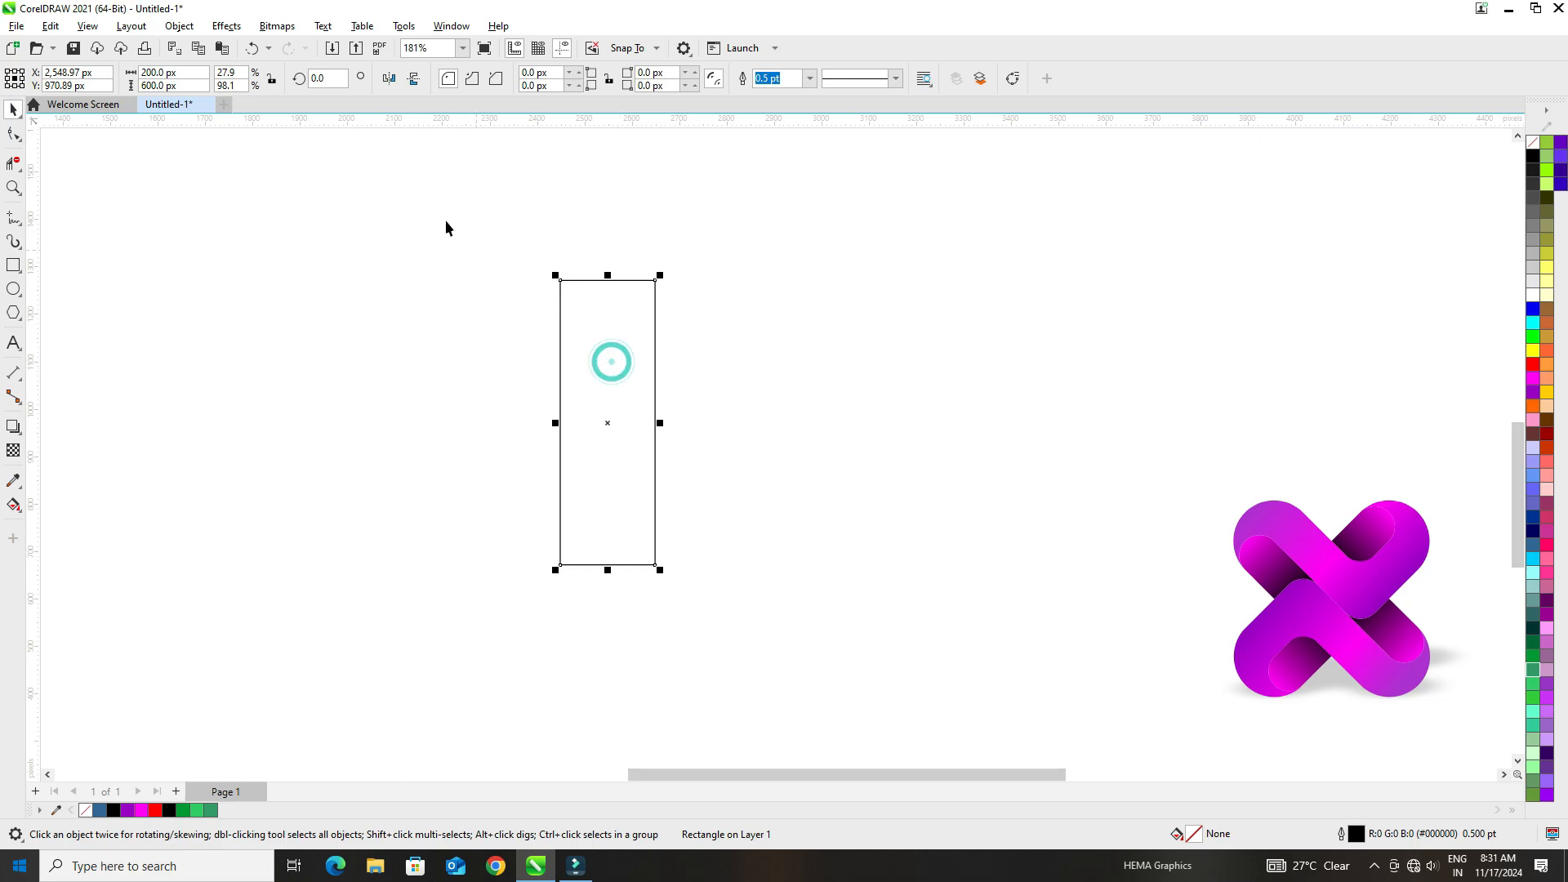
# Step: Duplicate the rectangle in place by copy and paste, and resize the copy to 100 × 500 px
pyautogui.click(50, 25)
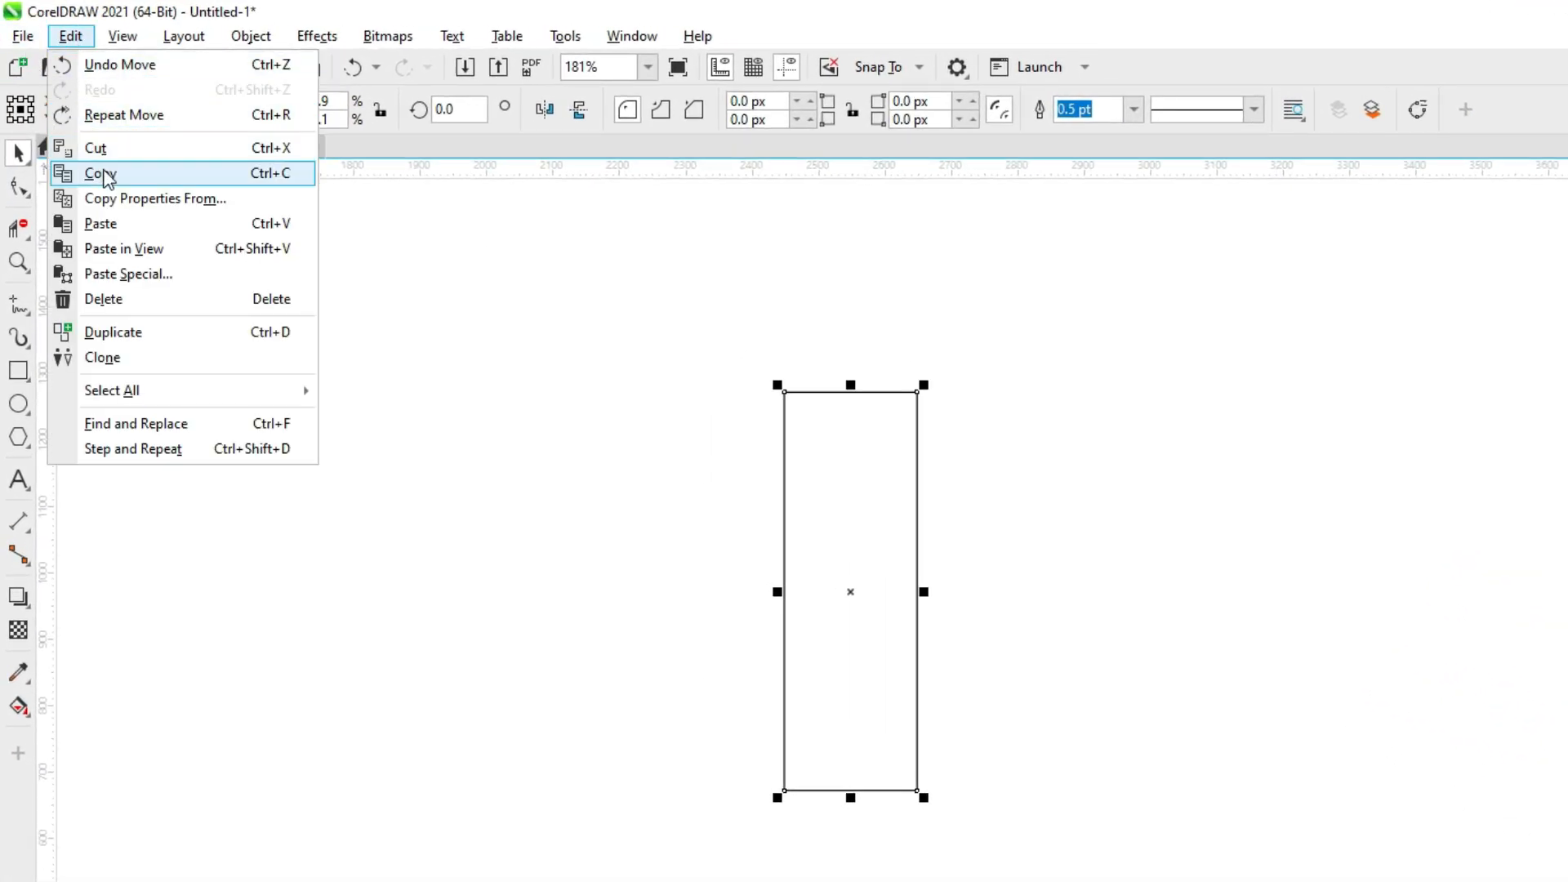
pyautogui.click(102, 174)
pyautogui.click(70, 36)
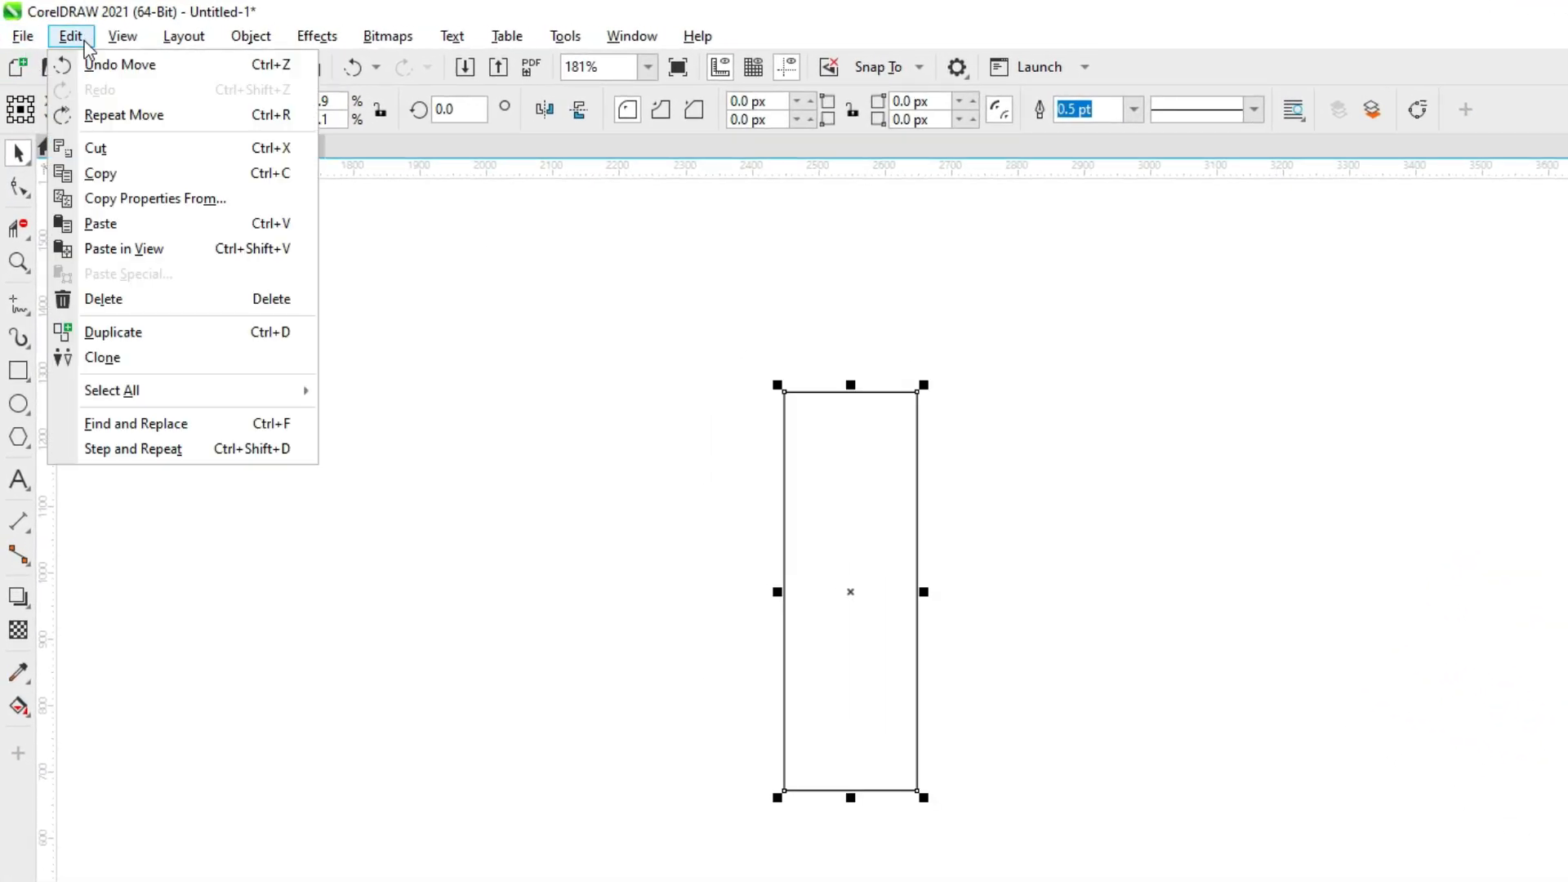
pyautogui.click(101, 223)
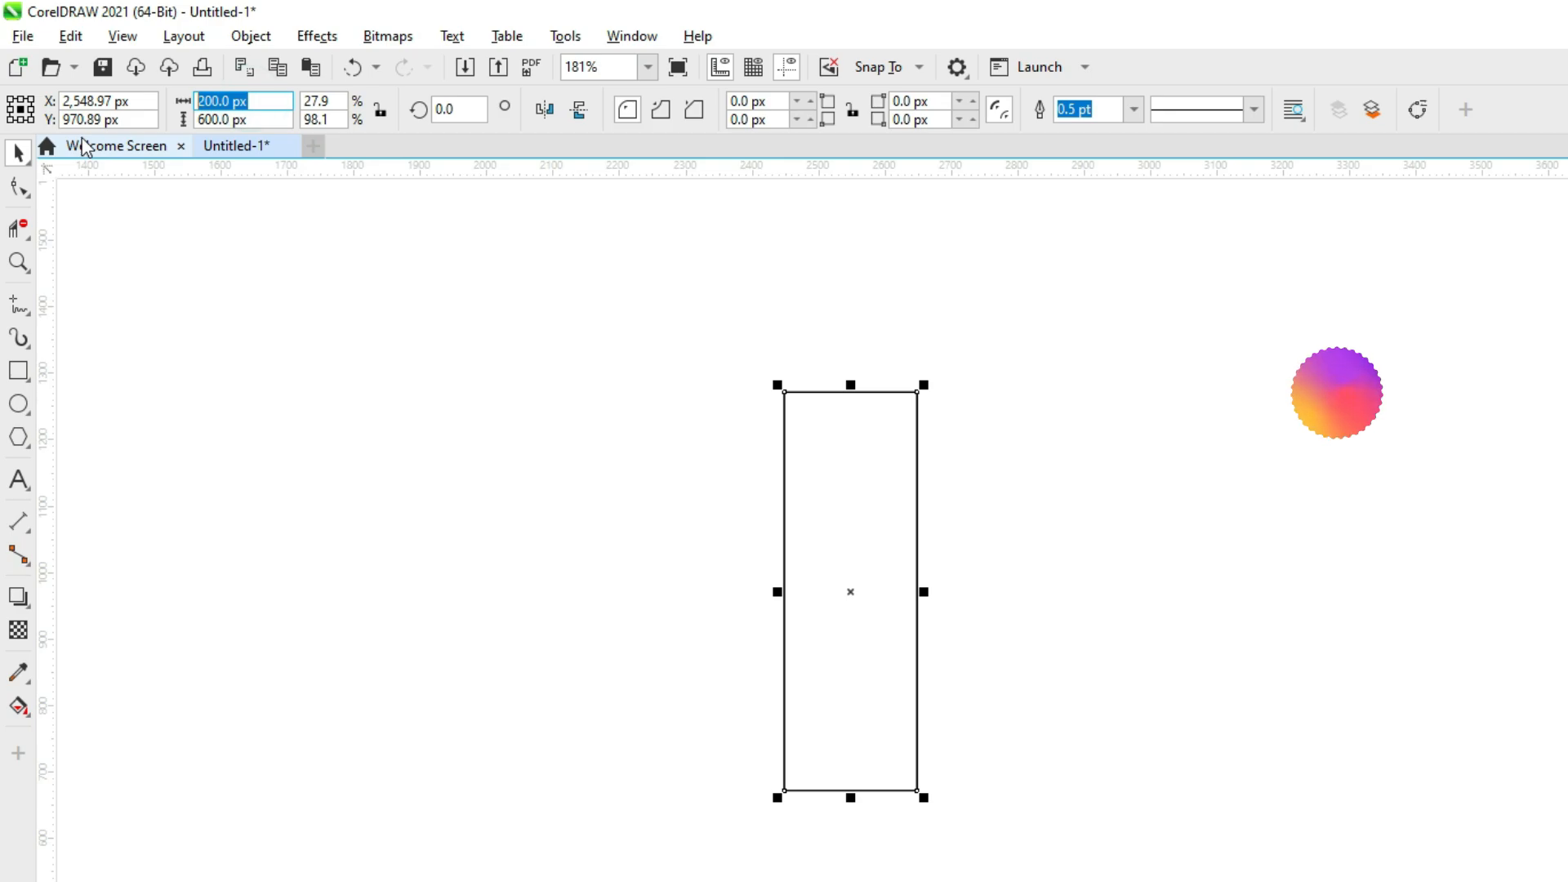
pyautogui.write('100')
pyautogui.press('Tab')
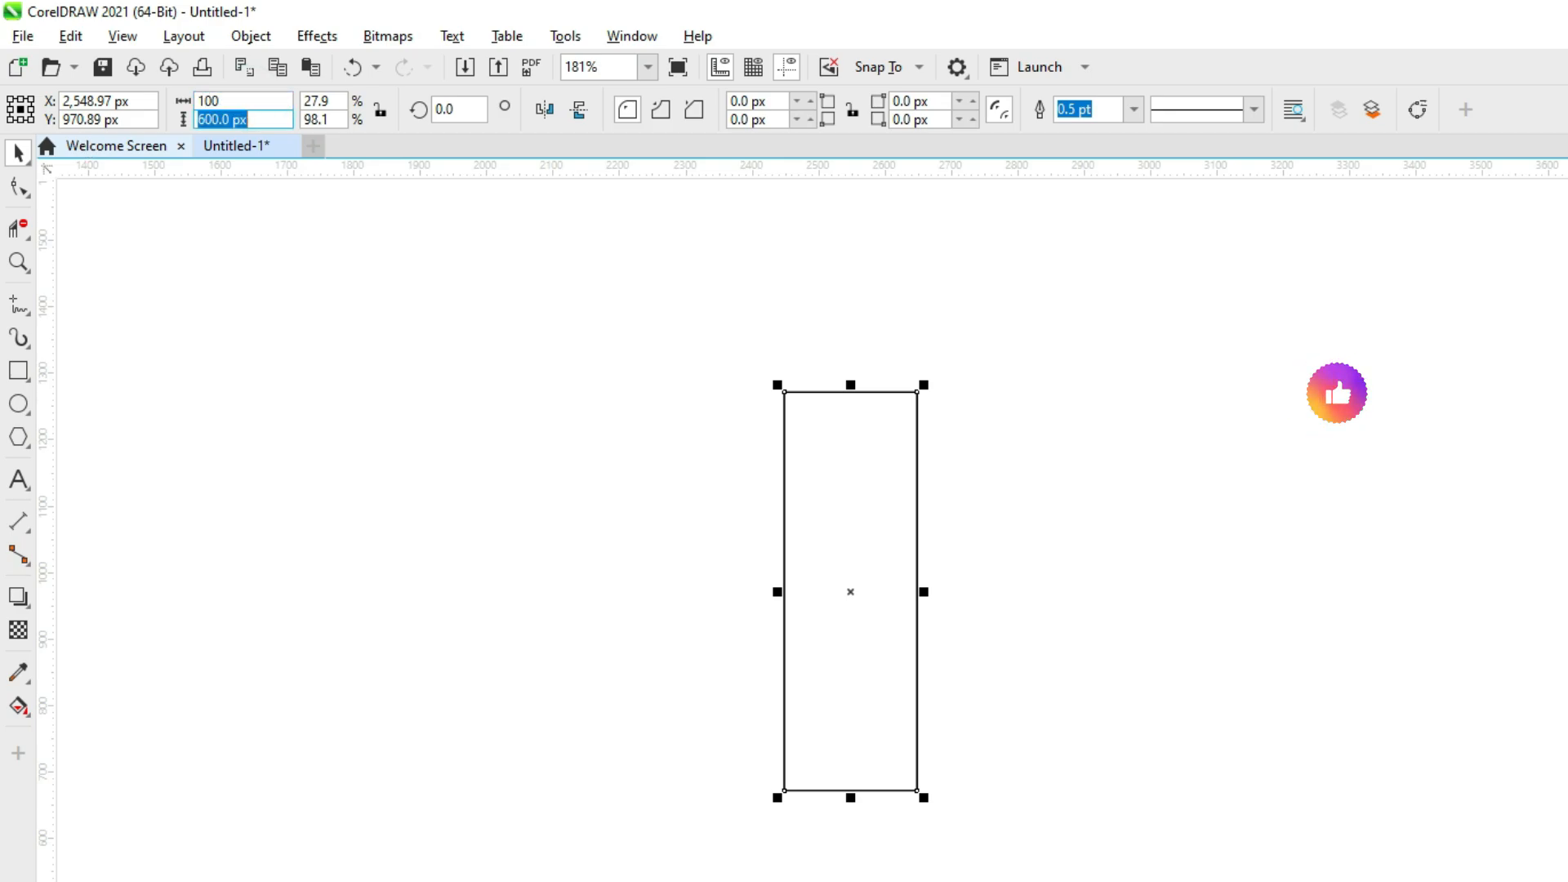
pyautogui.write('500')
pyautogui.press('Return')
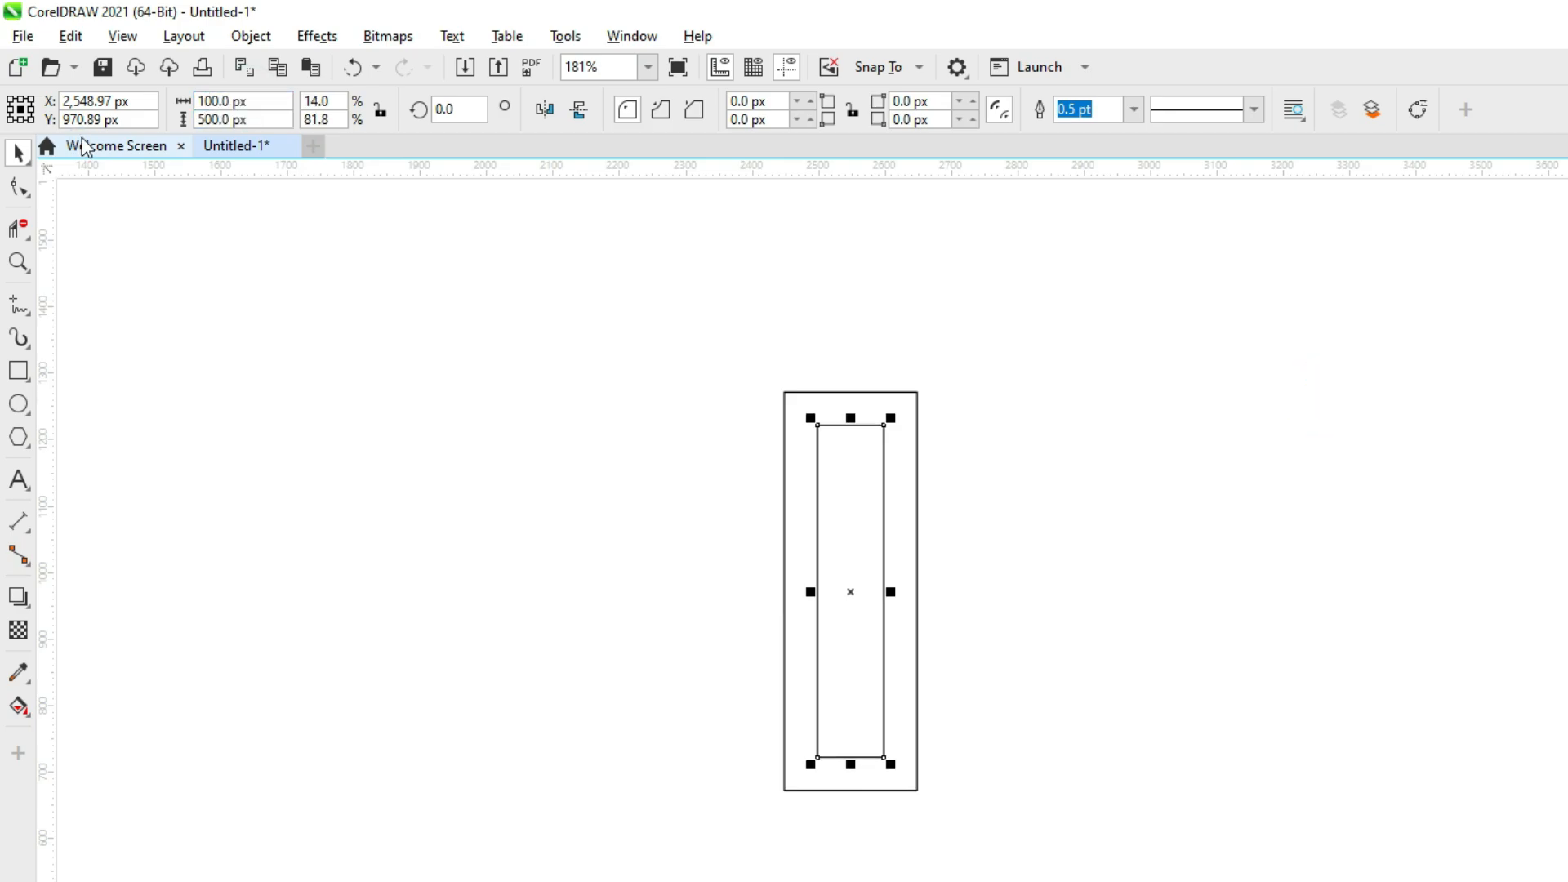
# Step: Fully round the corners of the inner and outer rectangles with the Shape tool so both have semicircular ends
pyautogui.click(27, 193)
pyautogui.click(82, 192)
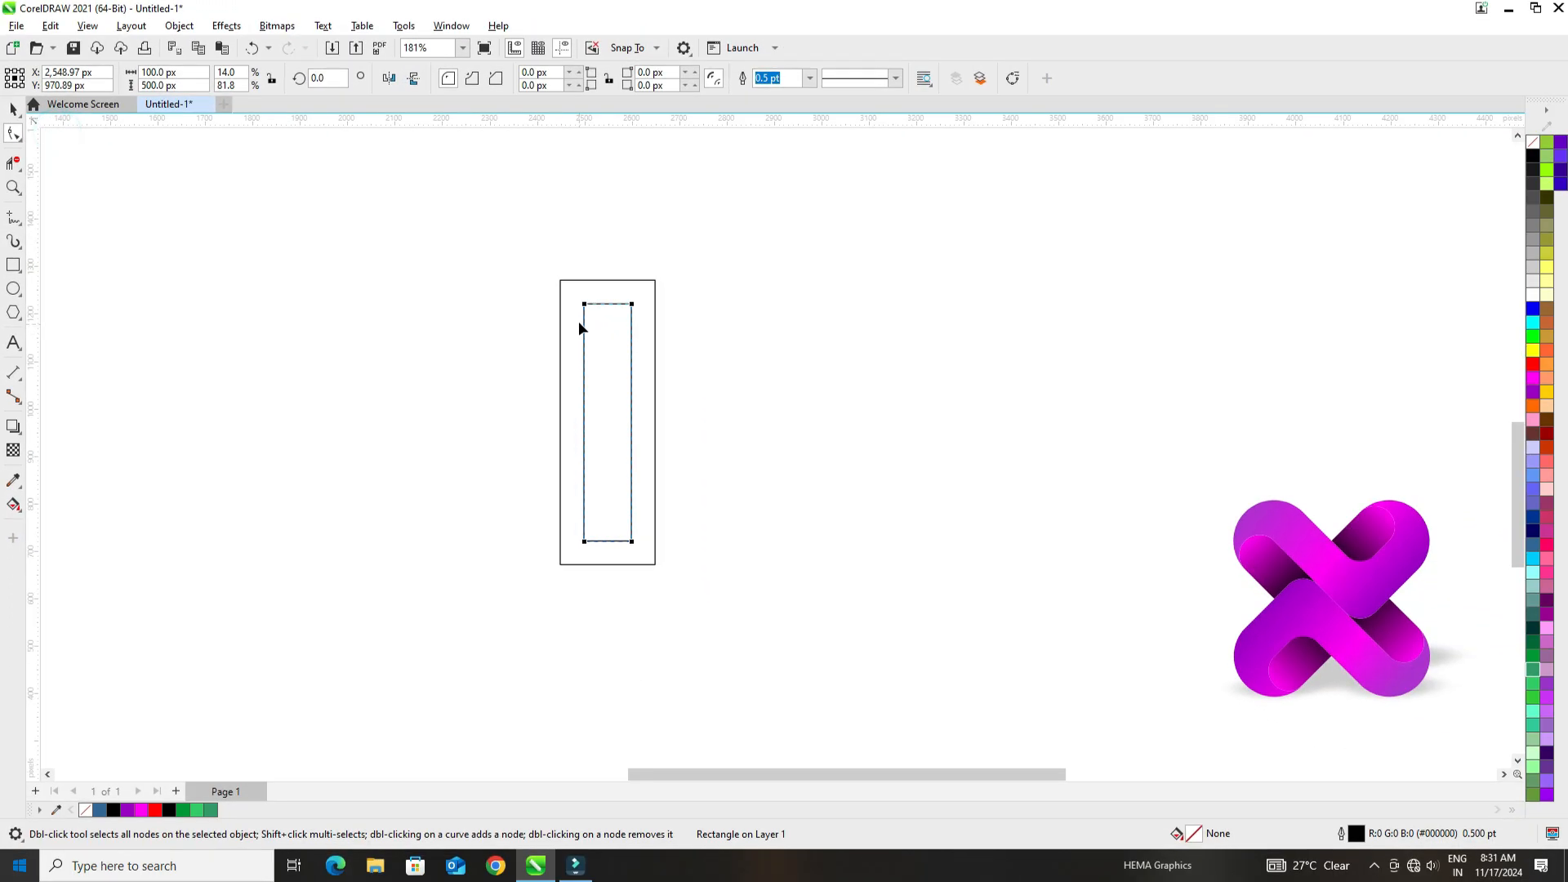
pyautogui.moveTo(817, 425); pyautogui.dragTo(869, 498)
pyautogui.click(581, 296)
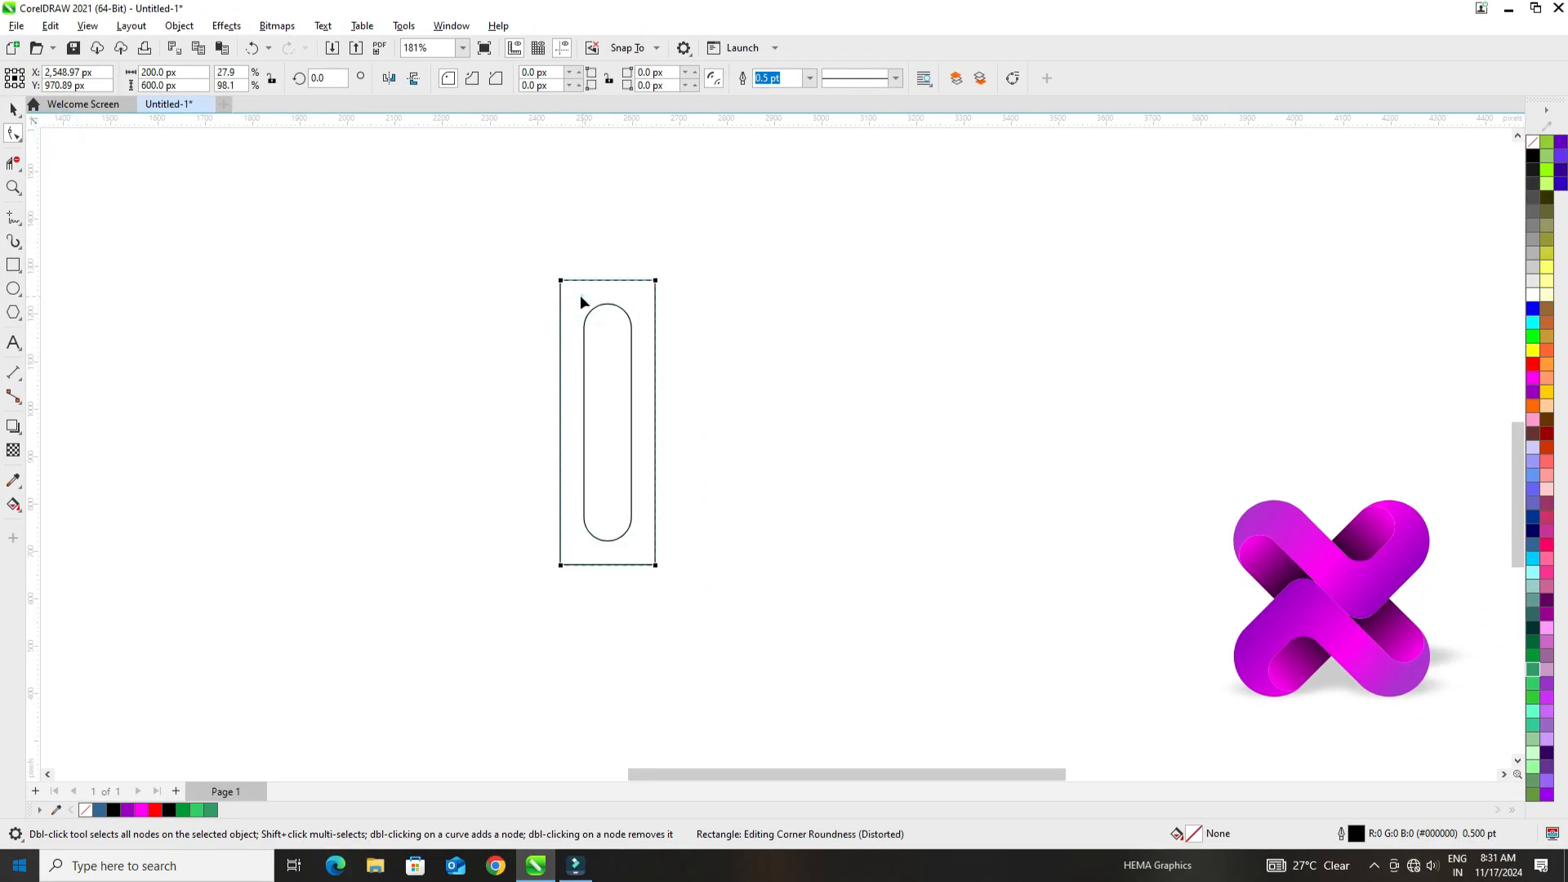
pyautogui.moveTo(562, 285); pyautogui.dragTo(574, 339)
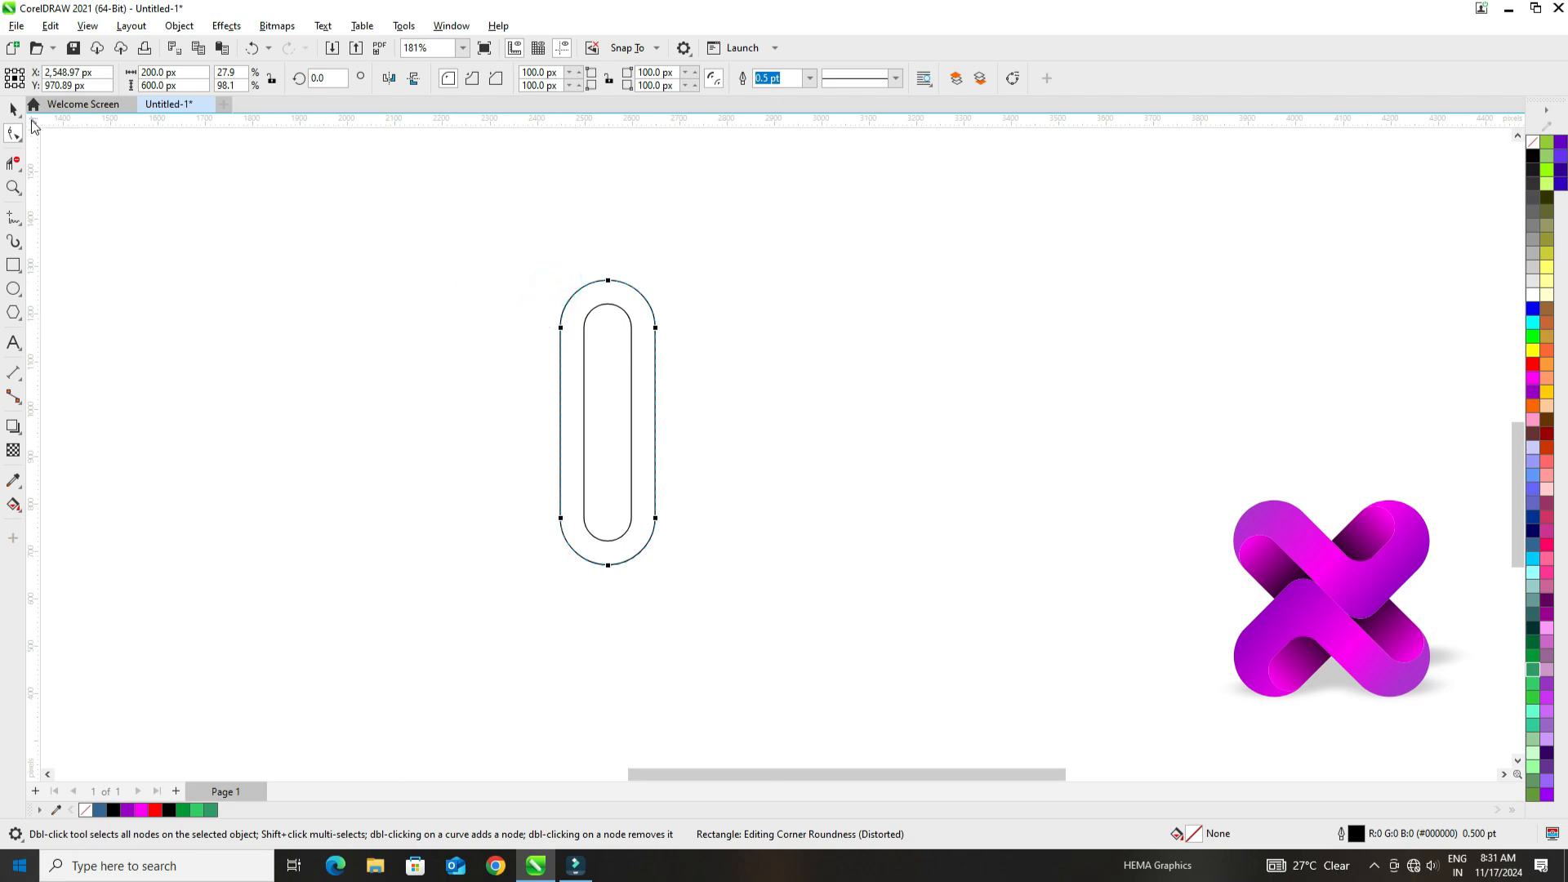
# Step: Align the left edges of the two rounded bars and rotate both together to 315°
pyautogui.click(17, 114)
pyautogui.moveTo(490, 273); pyautogui.dragTo(847, 665)
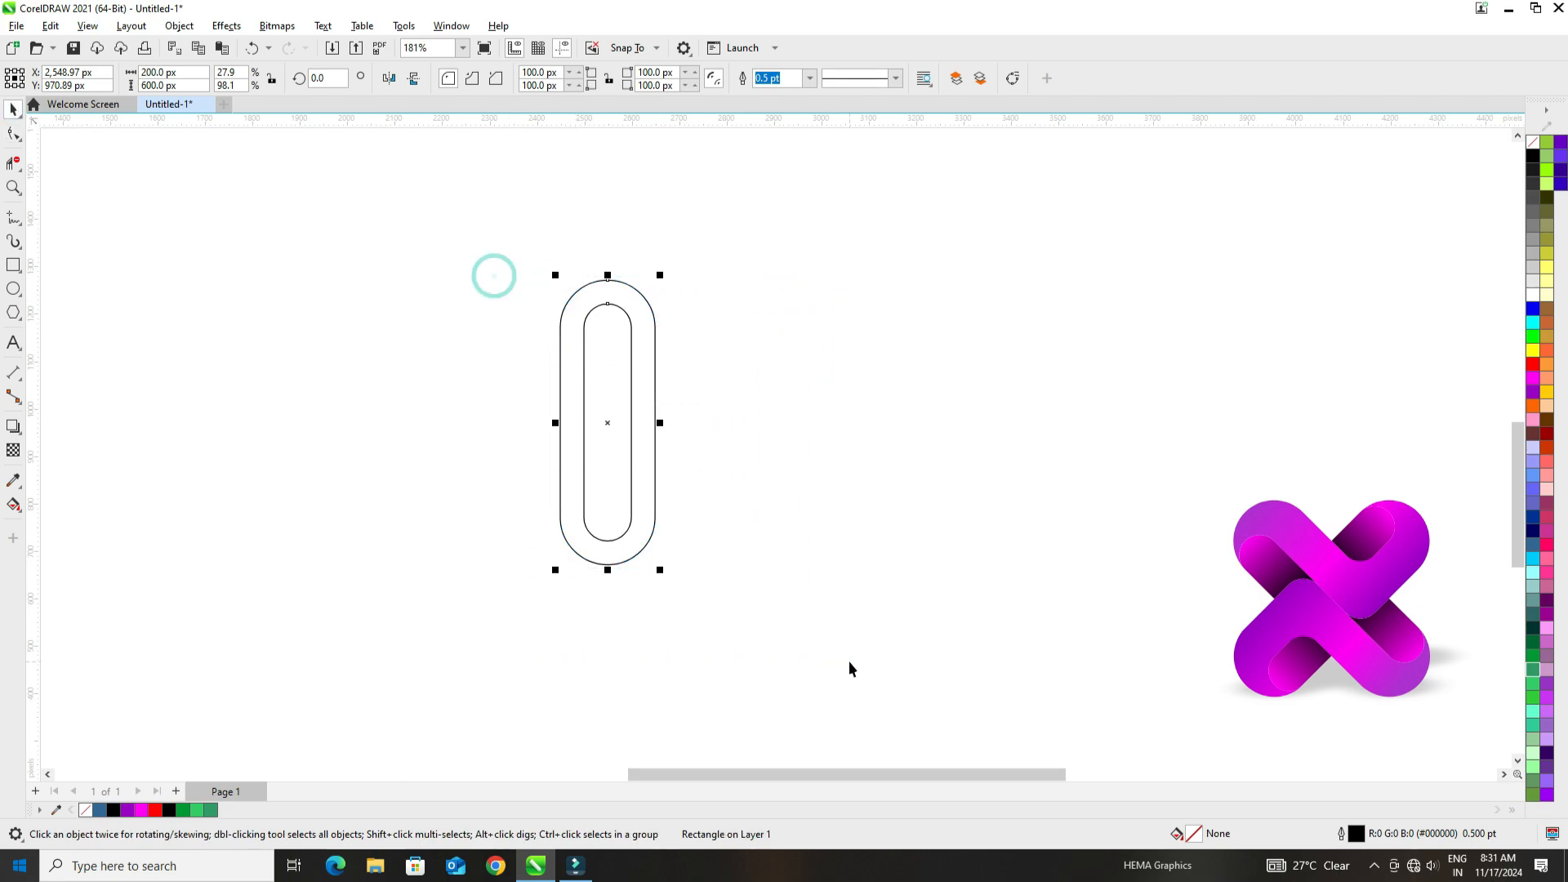
pyautogui.press('l')
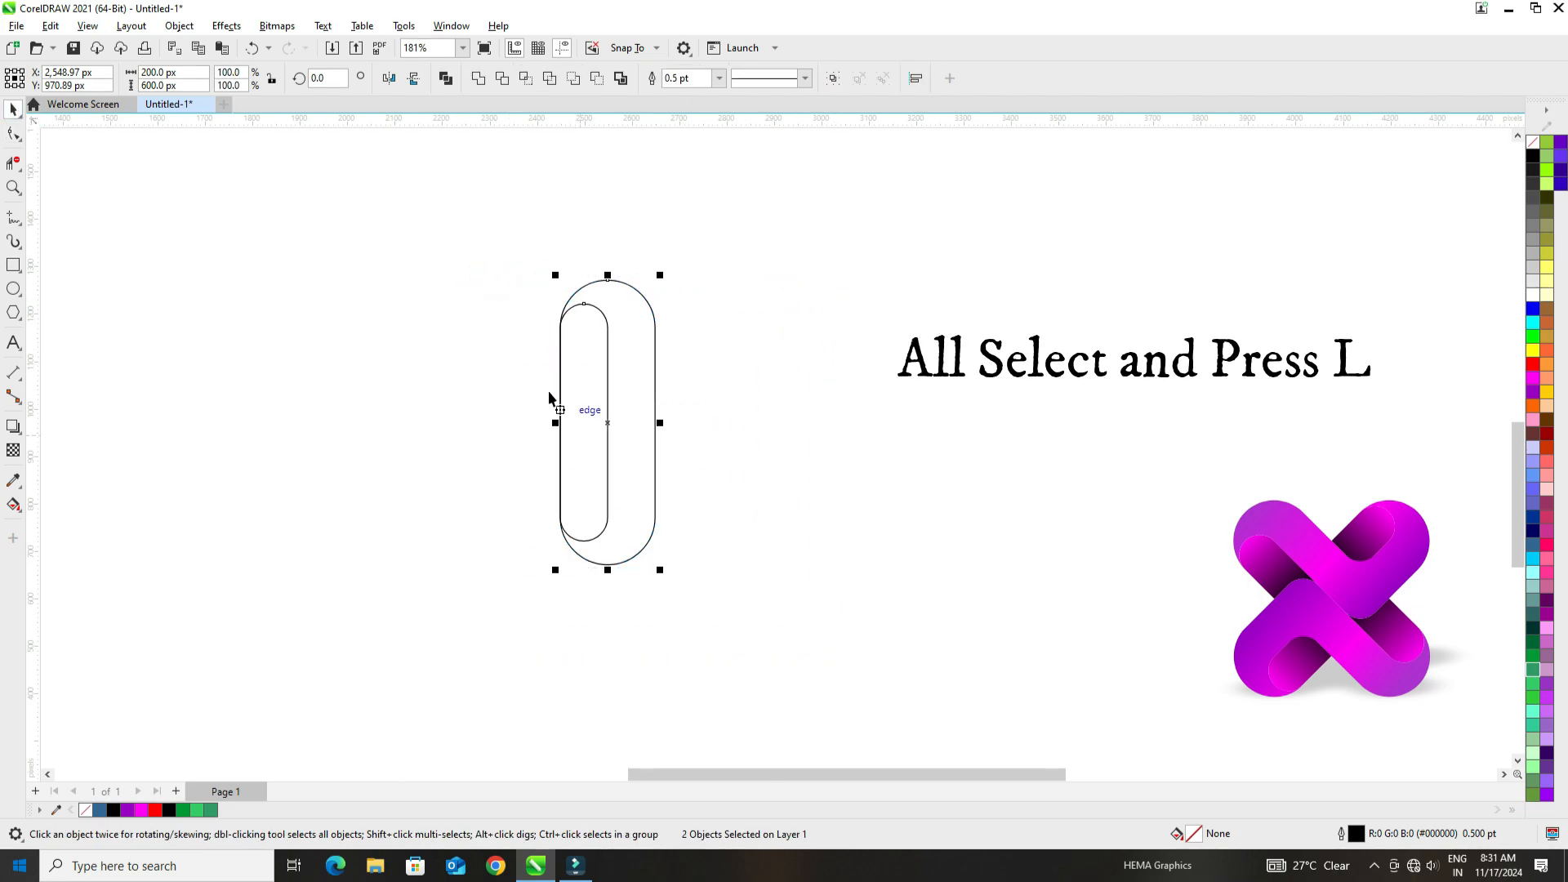
pyautogui.moveTo(449, 205); pyautogui.dragTo(790, 590)
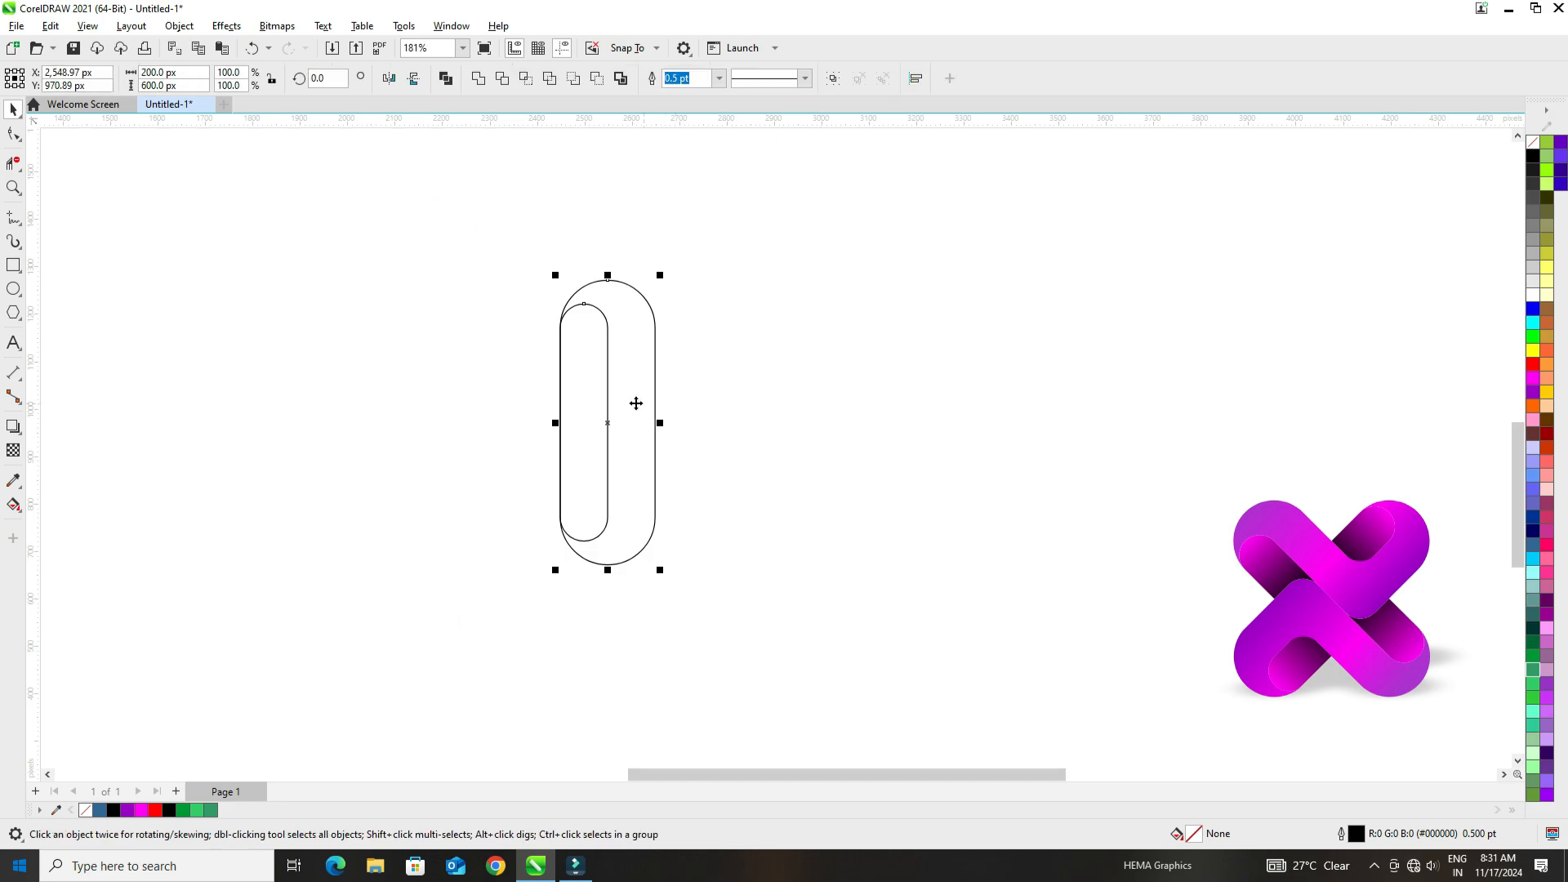
pyautogui.click(605, 427)
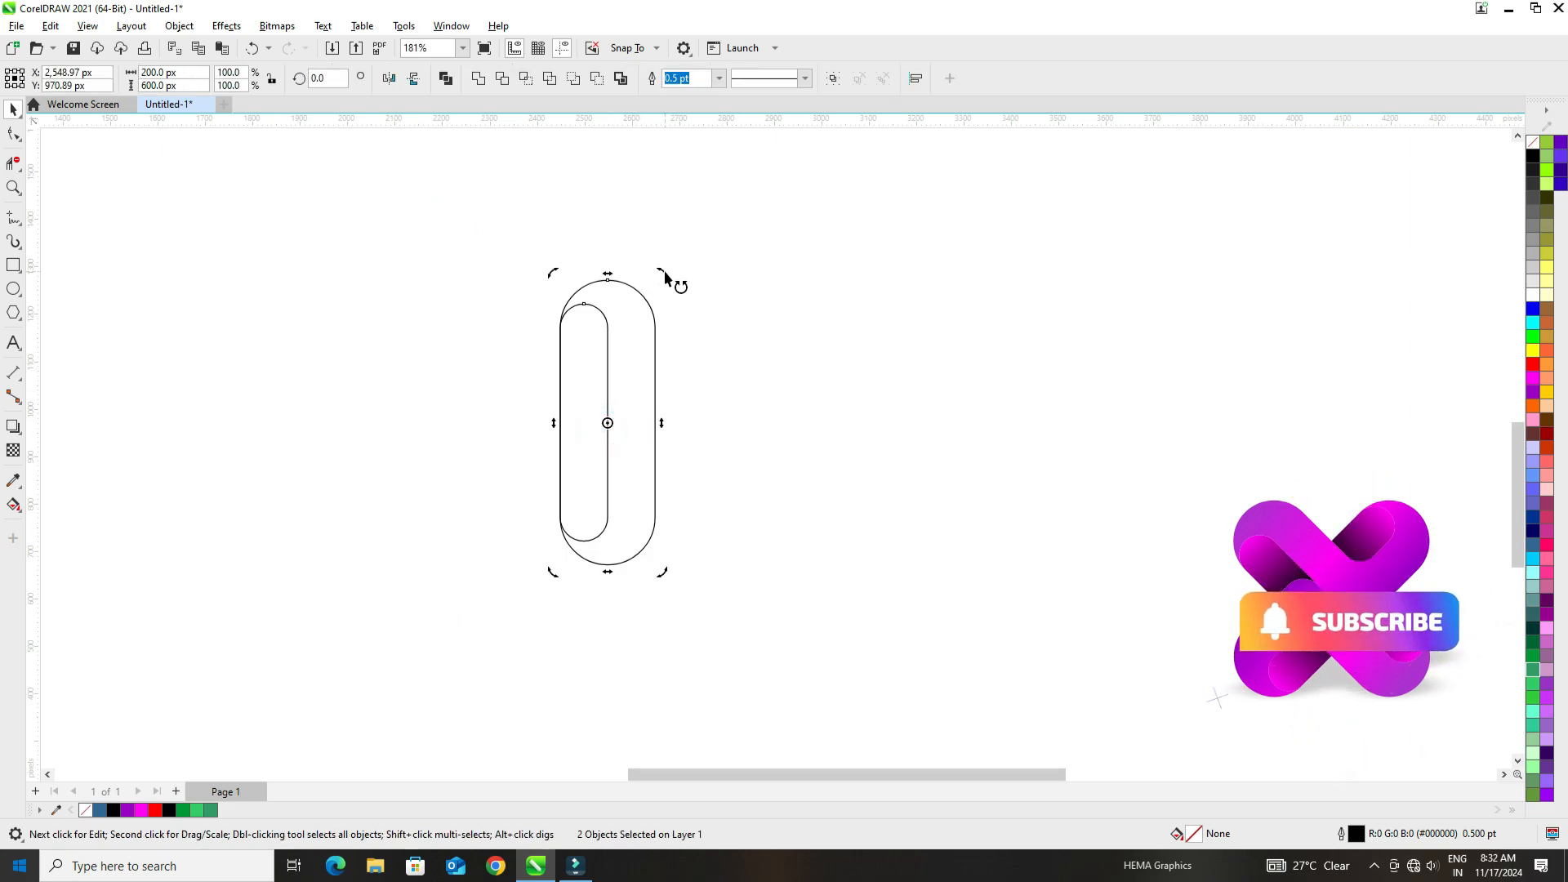
pyautogui.moveTo(665, 271); pyautogui.dragTo(730, 382)
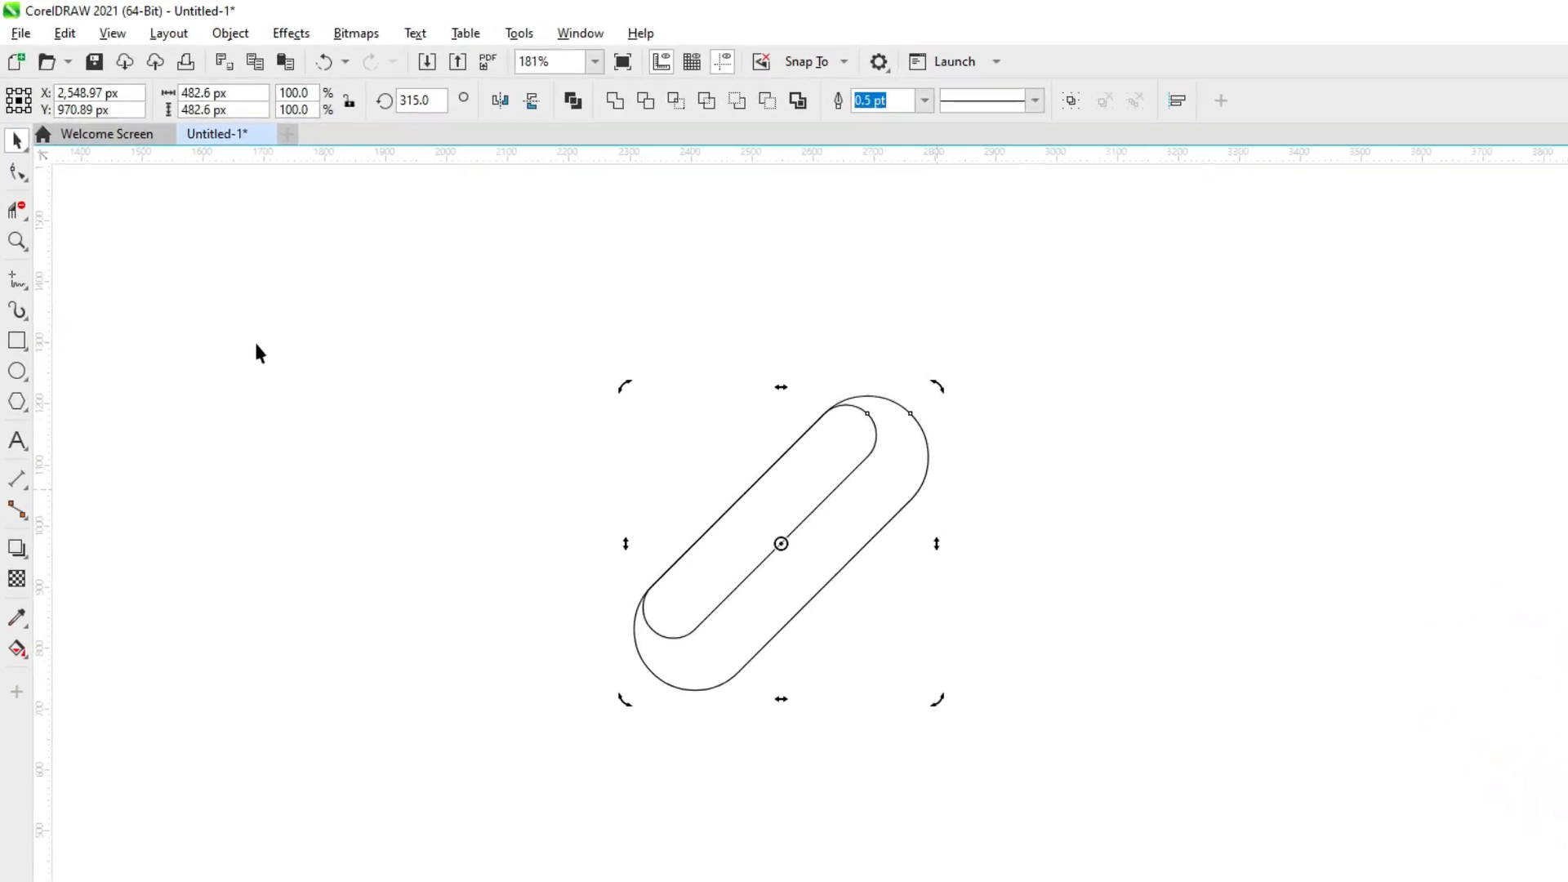
# Step: Copy and paste the slanted pair of bars in place and rotate the copy to 45° to form an X
pyautogui.click(51, 26)
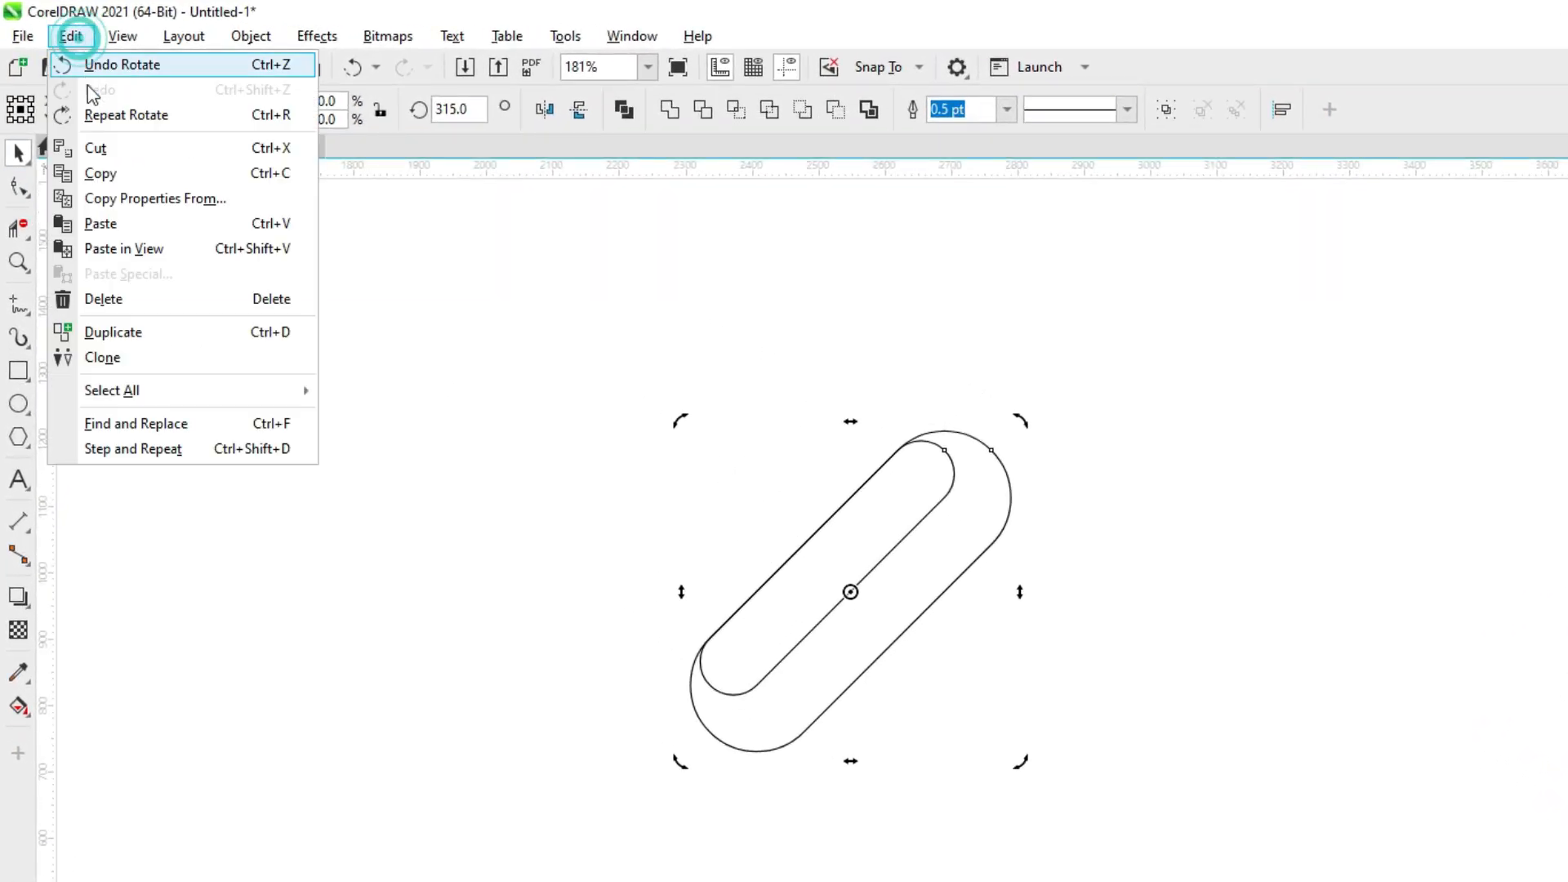
pyautogui.click(110, 172)
pyautogui.click(71, 36)
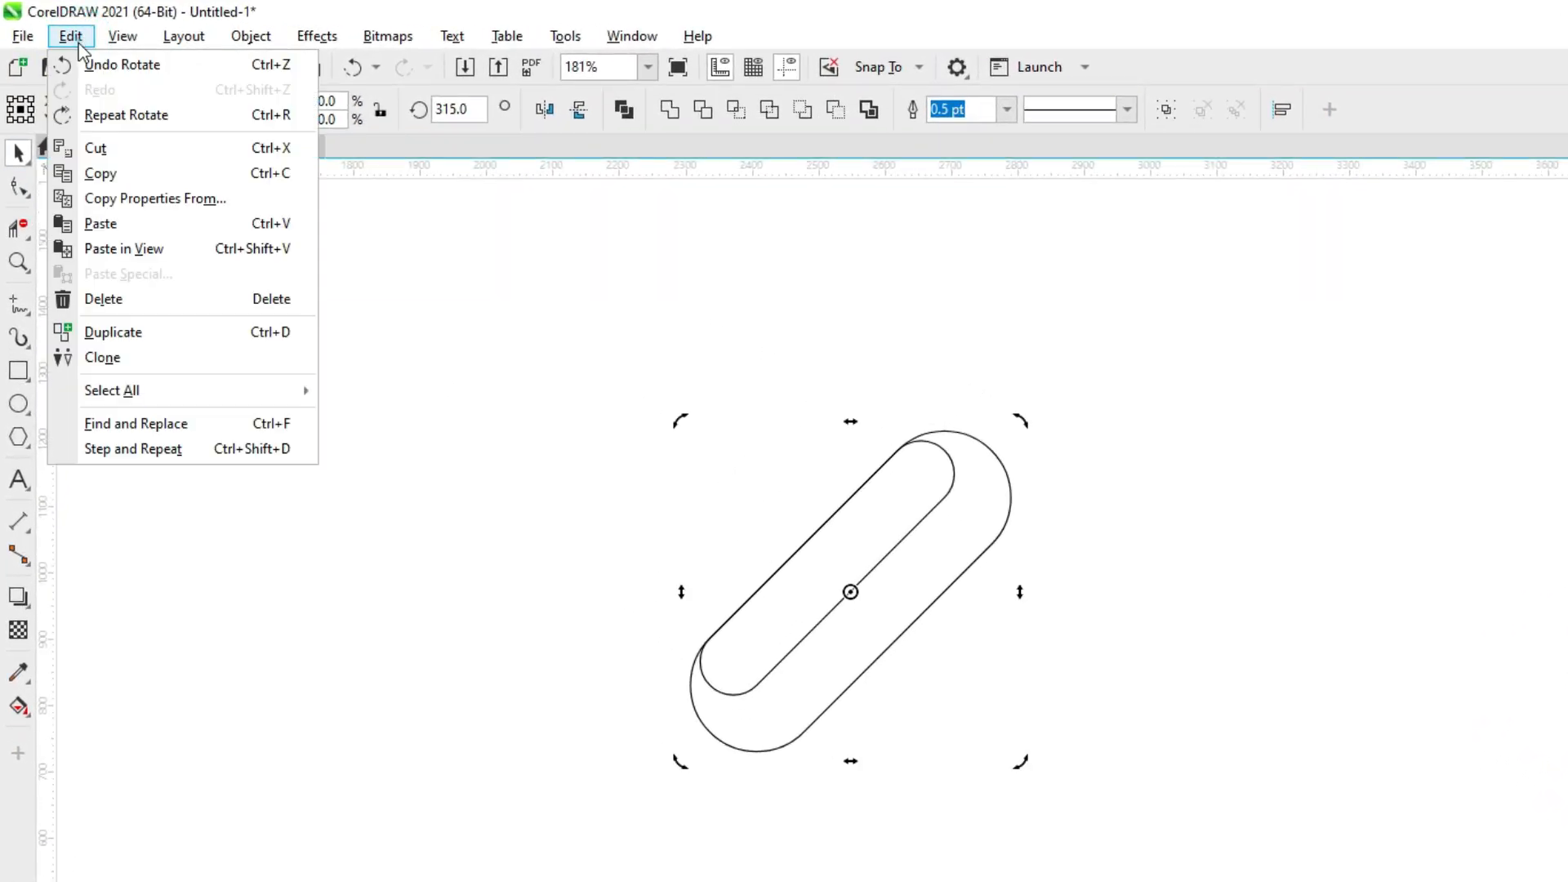
pyautogui.click(123, 223)
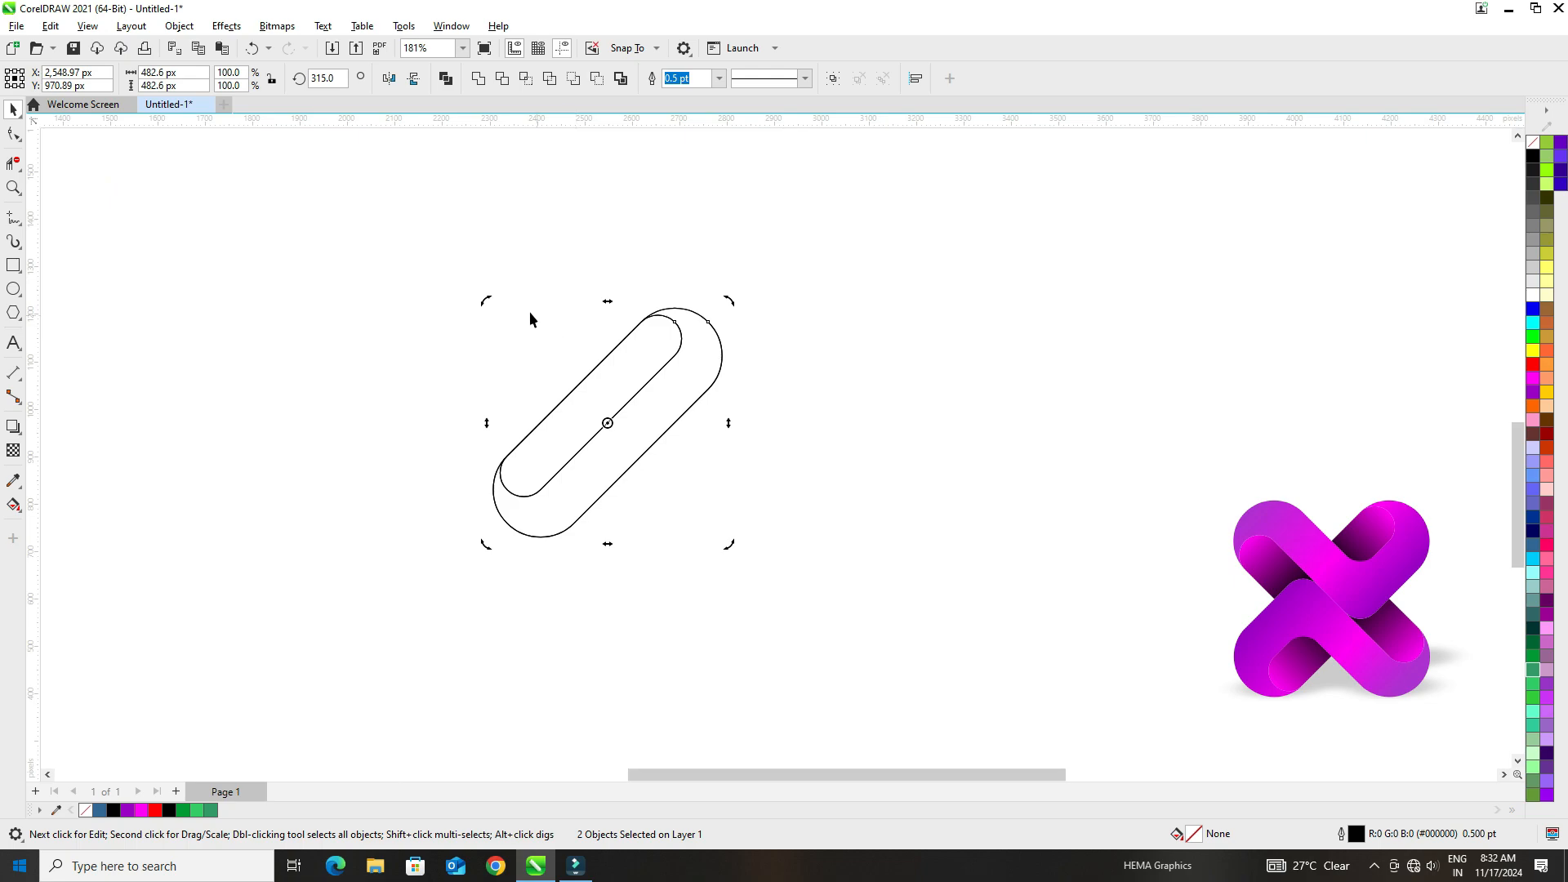
pyautogui.moveTo(487, 307); pyautogui.dragTo(506, 508)
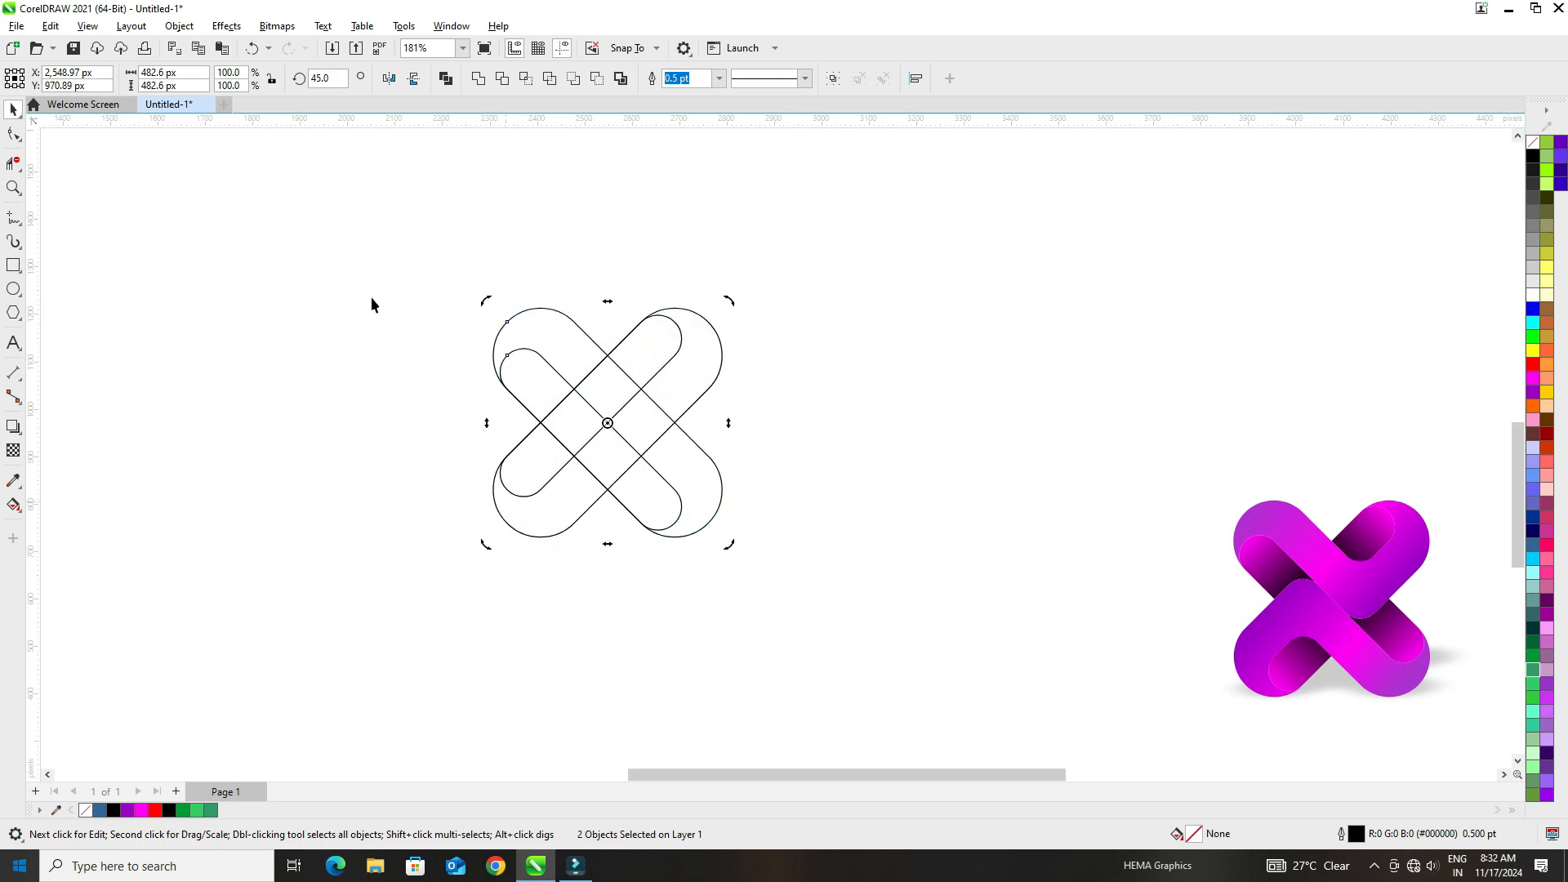
# Step: Enlarge all four crossed bars proportionally from the centre to about 729 px wide and group them
pyautogui.click(385, 223)
pyautogui.moveTo(926, 598); pyautogui.dragTo(923, 596)
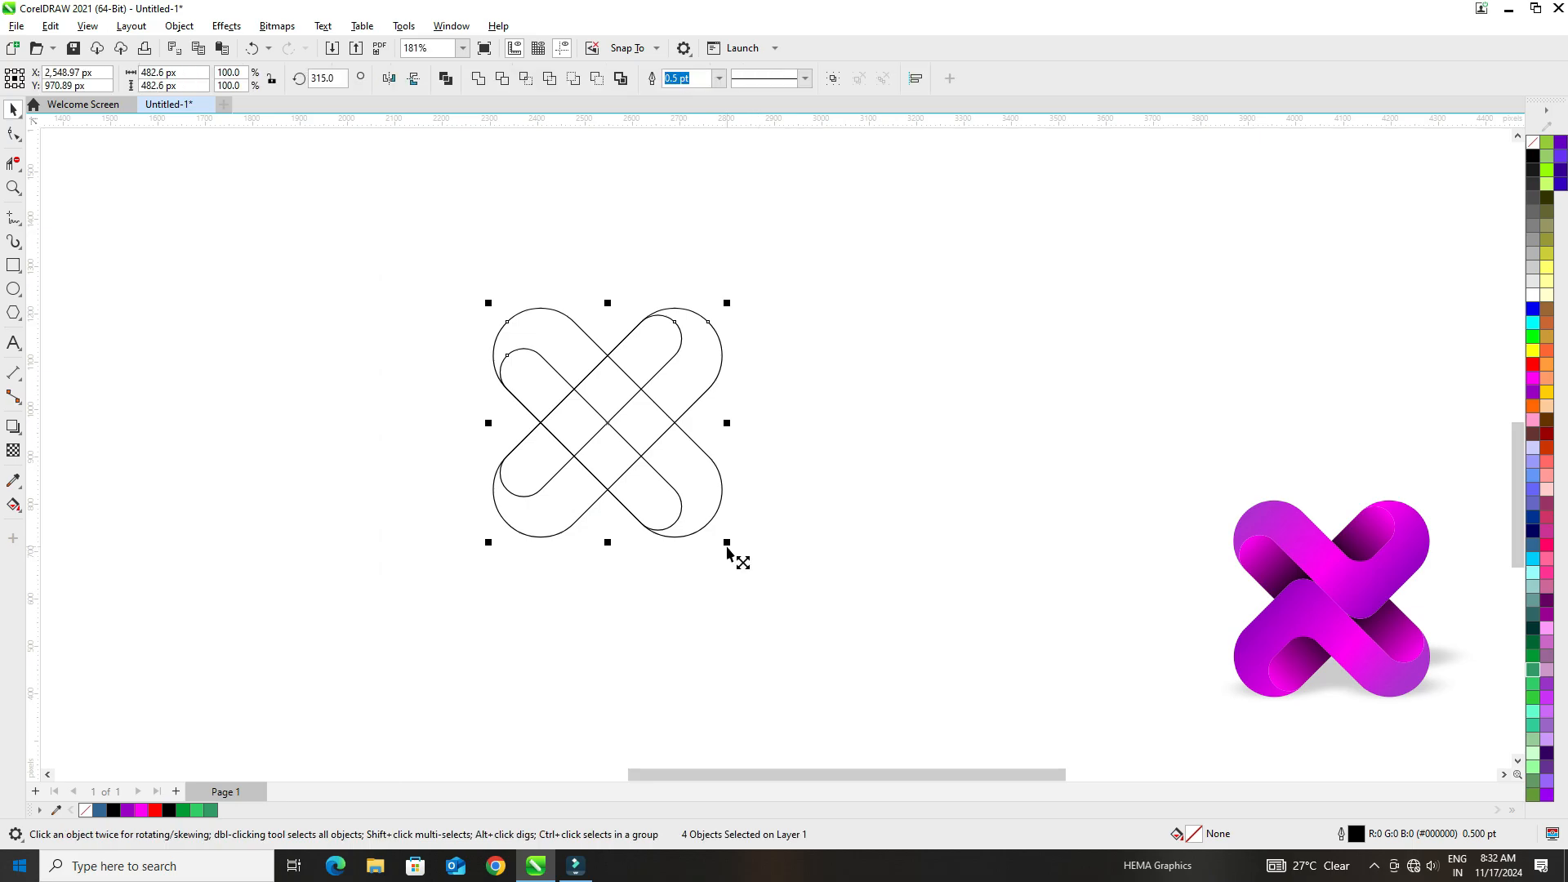
pyautogui.moveTo(727, 551); pyautogui.dragTo(788, 610)
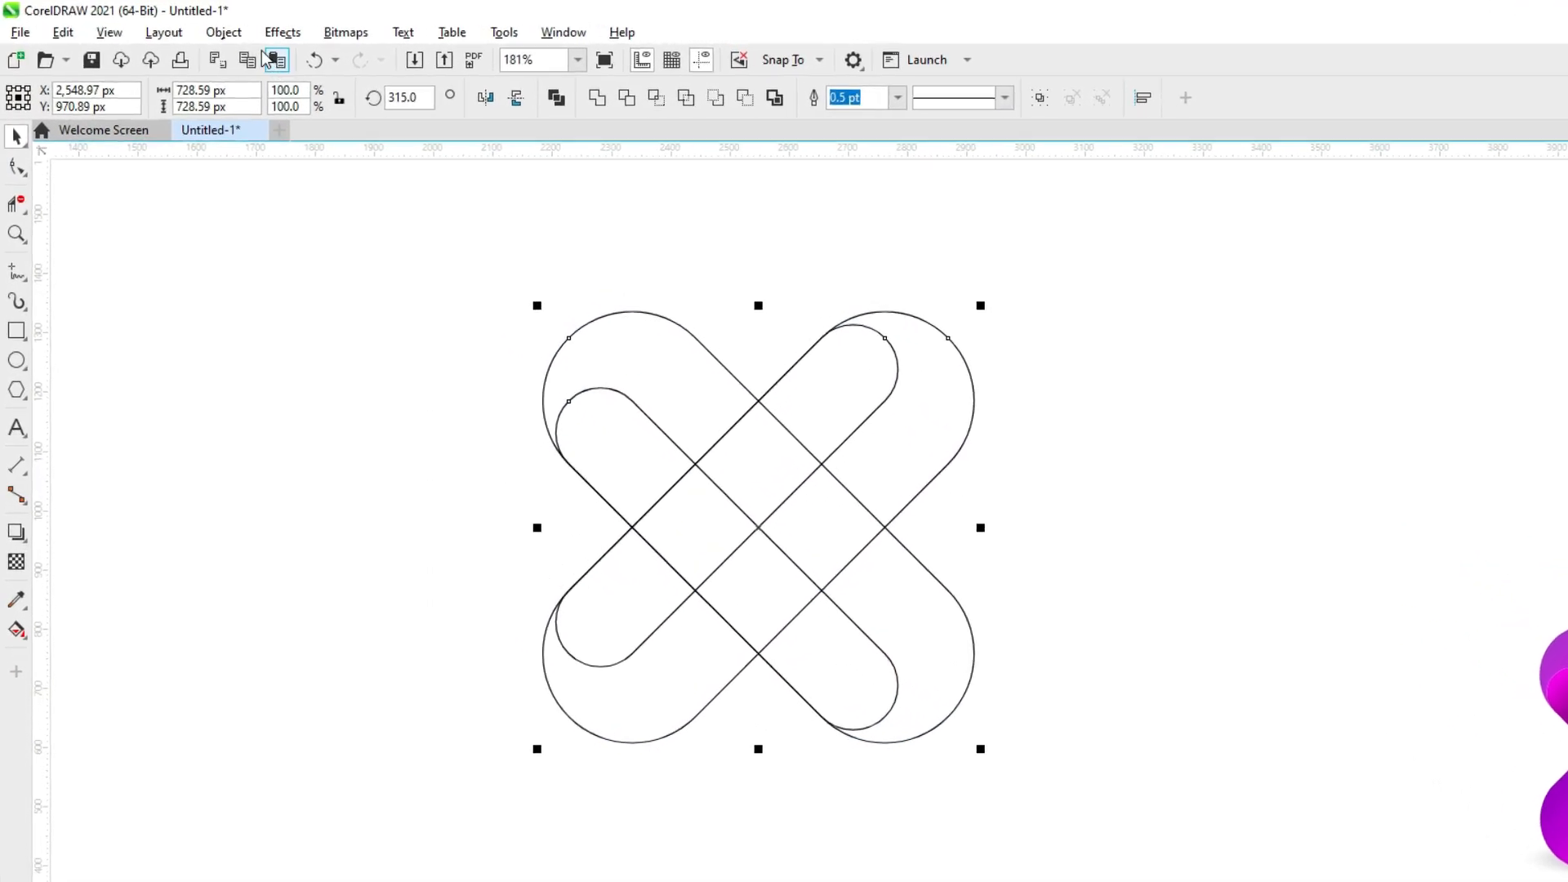
pyautogui.click(185, 29)
pyautogui.click(350, 420)
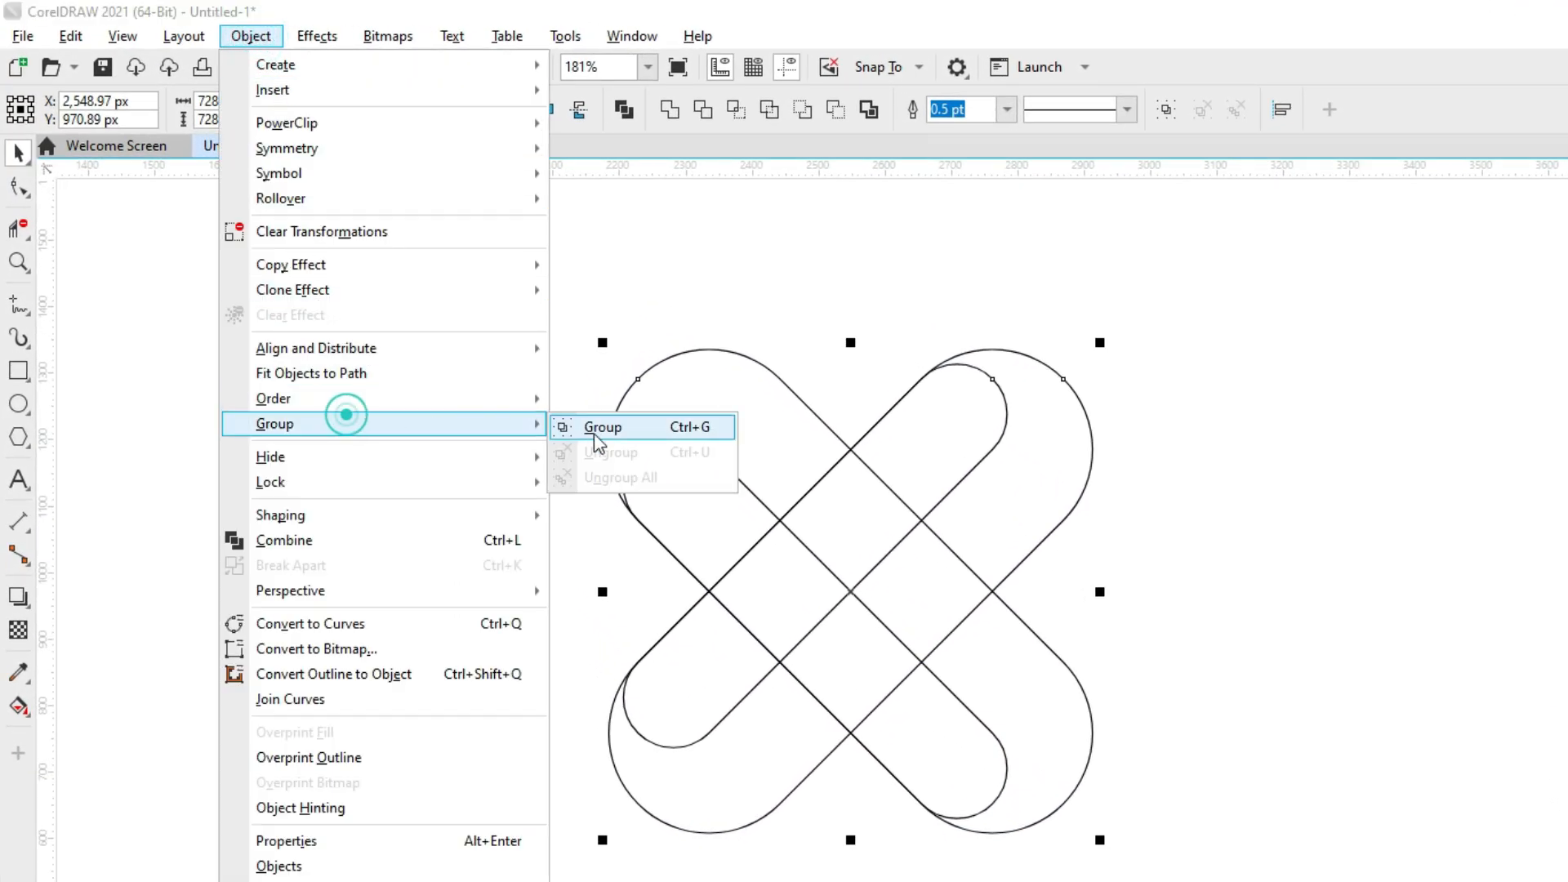
pyautogui.click(593, 437)
# Step: Remove the line segments crossing the upper V-shaped band of the X with the Virtual Segment Delete tool
pyautogui.click(18, 217)
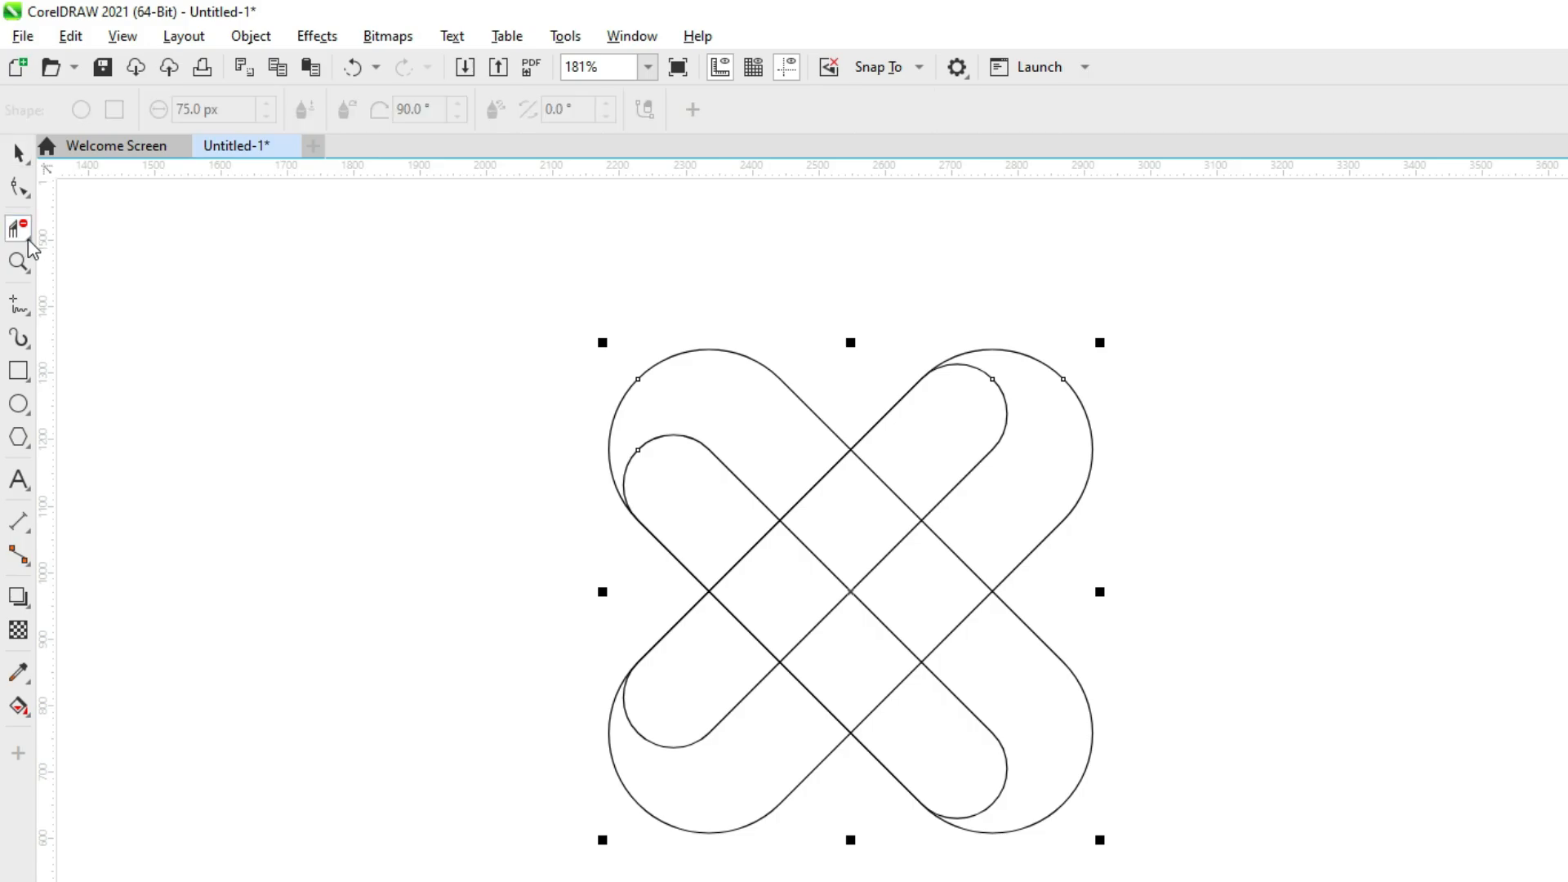
pyautogui.click(112, 279)
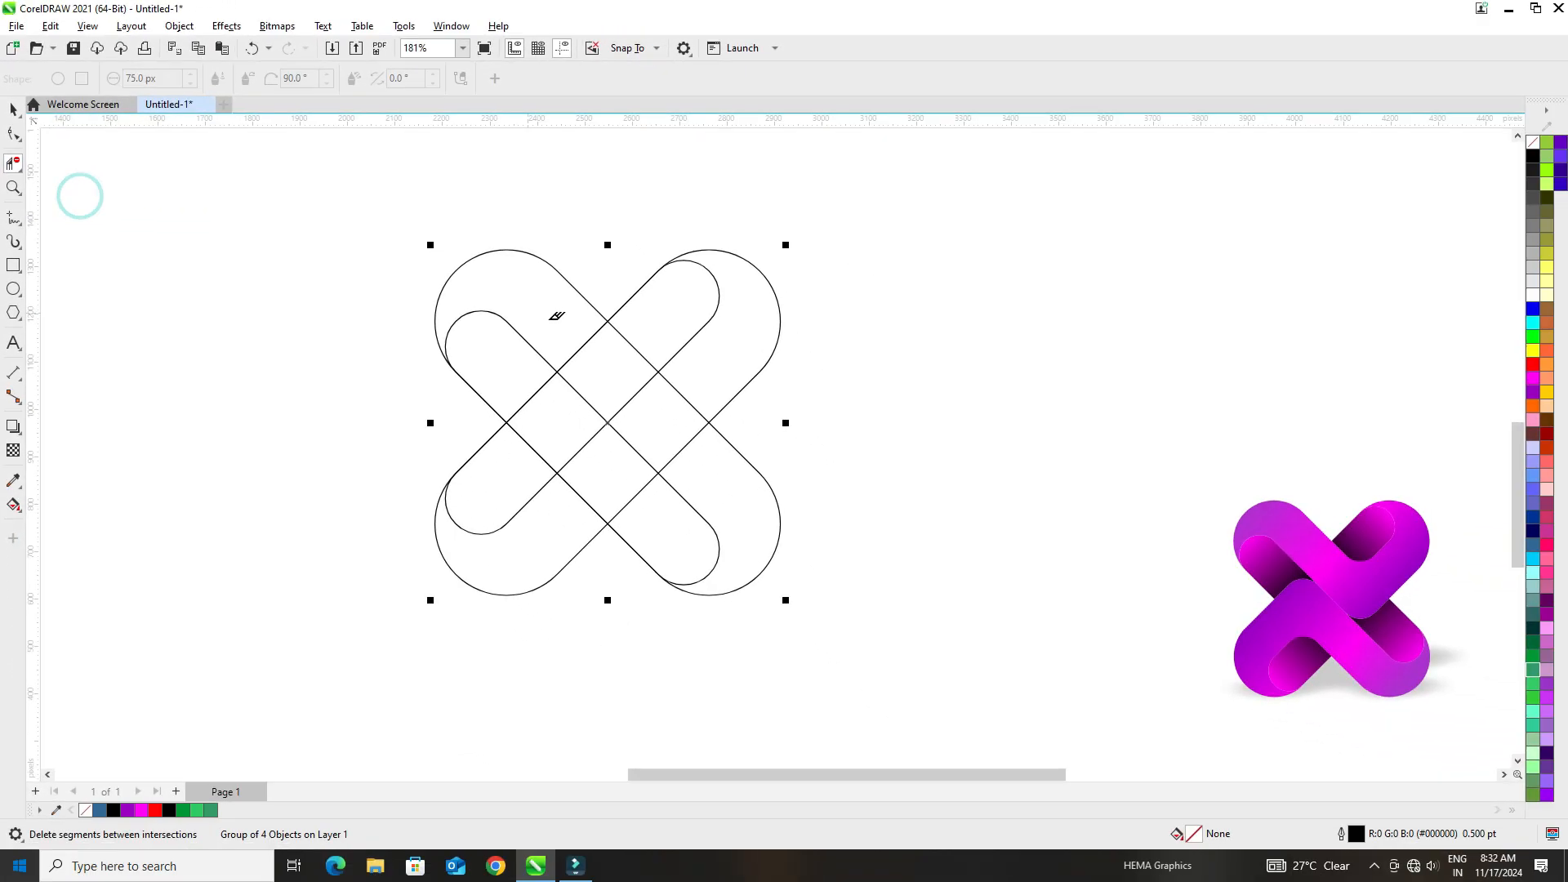
pyautogui.click(595, 340)
pyautogui.click(645, 387)
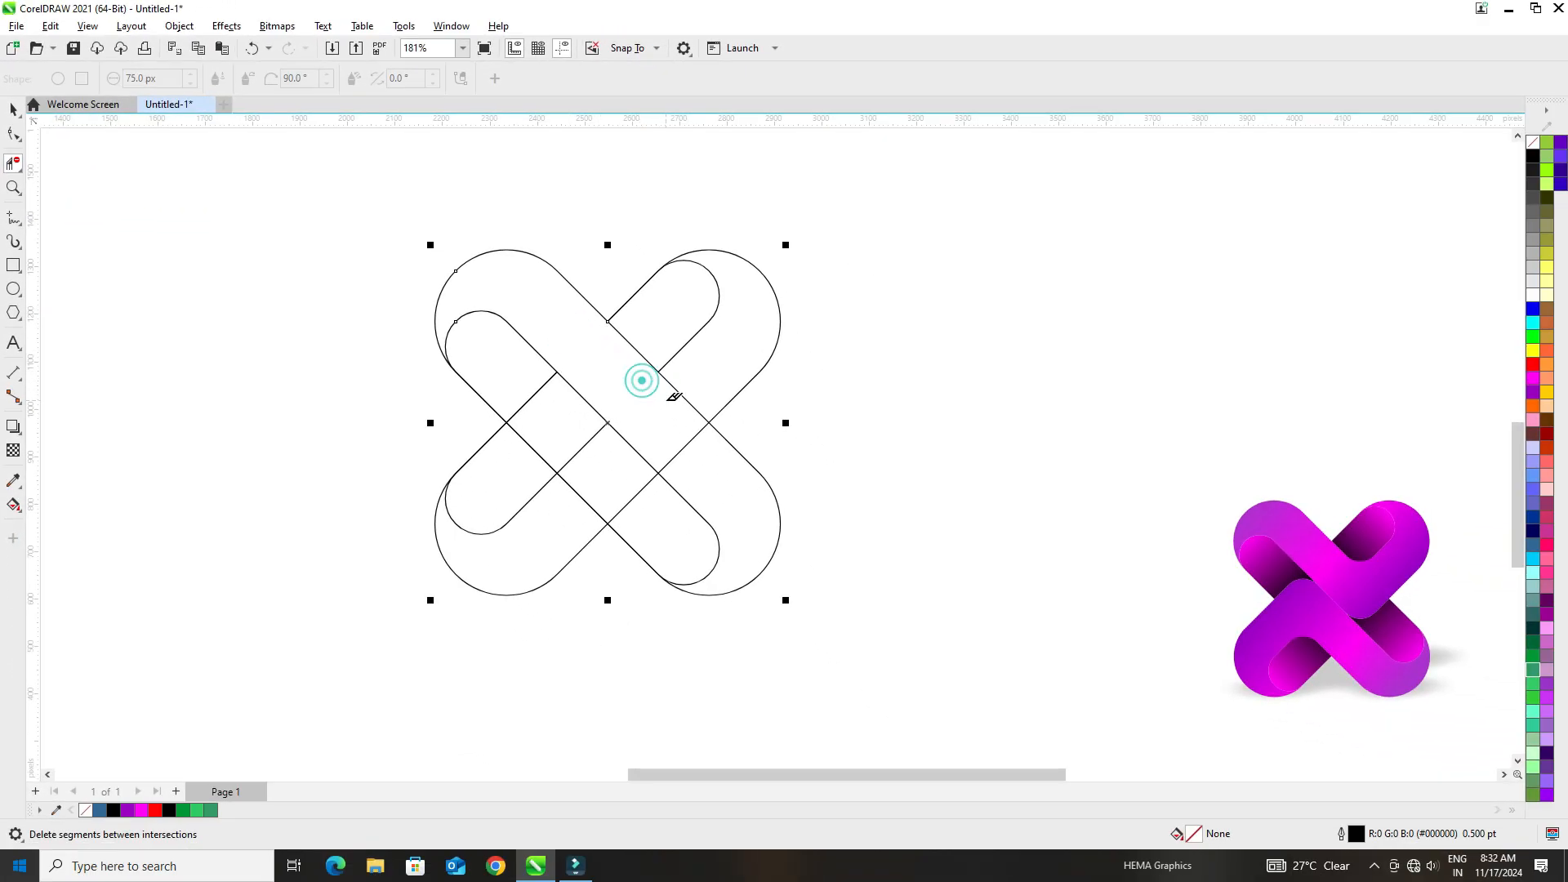
pyautogui.moveTo(703, 383); pyautogui.dragTo(701, 386)
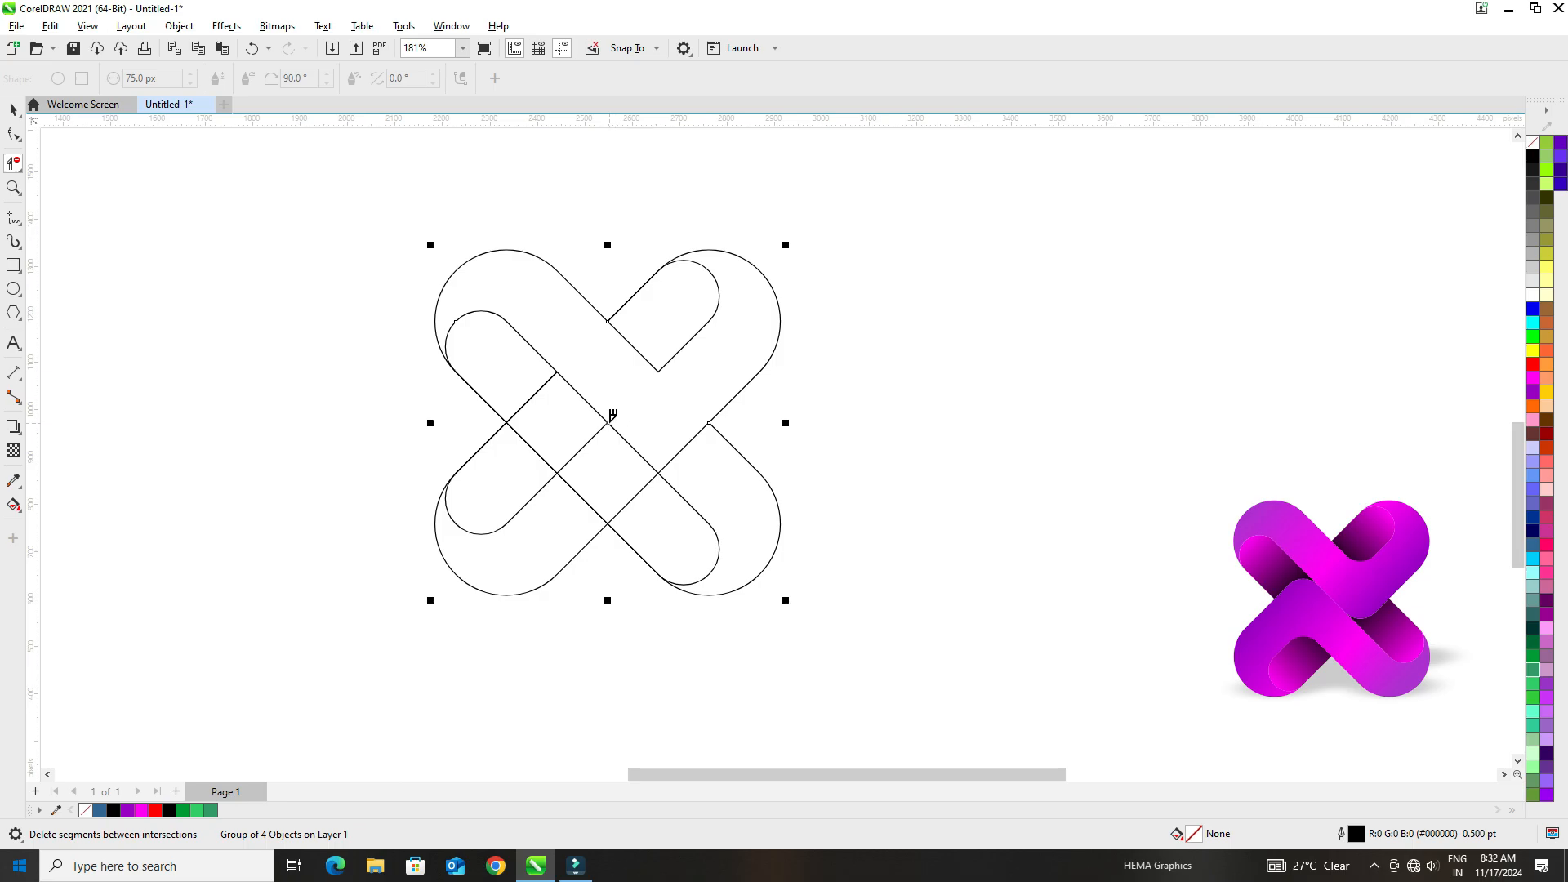
# Step: Fill the cleared V-shaped region in the upper half of the X with blue using the Smart Fill tool
pyautogui.click(13, 504)
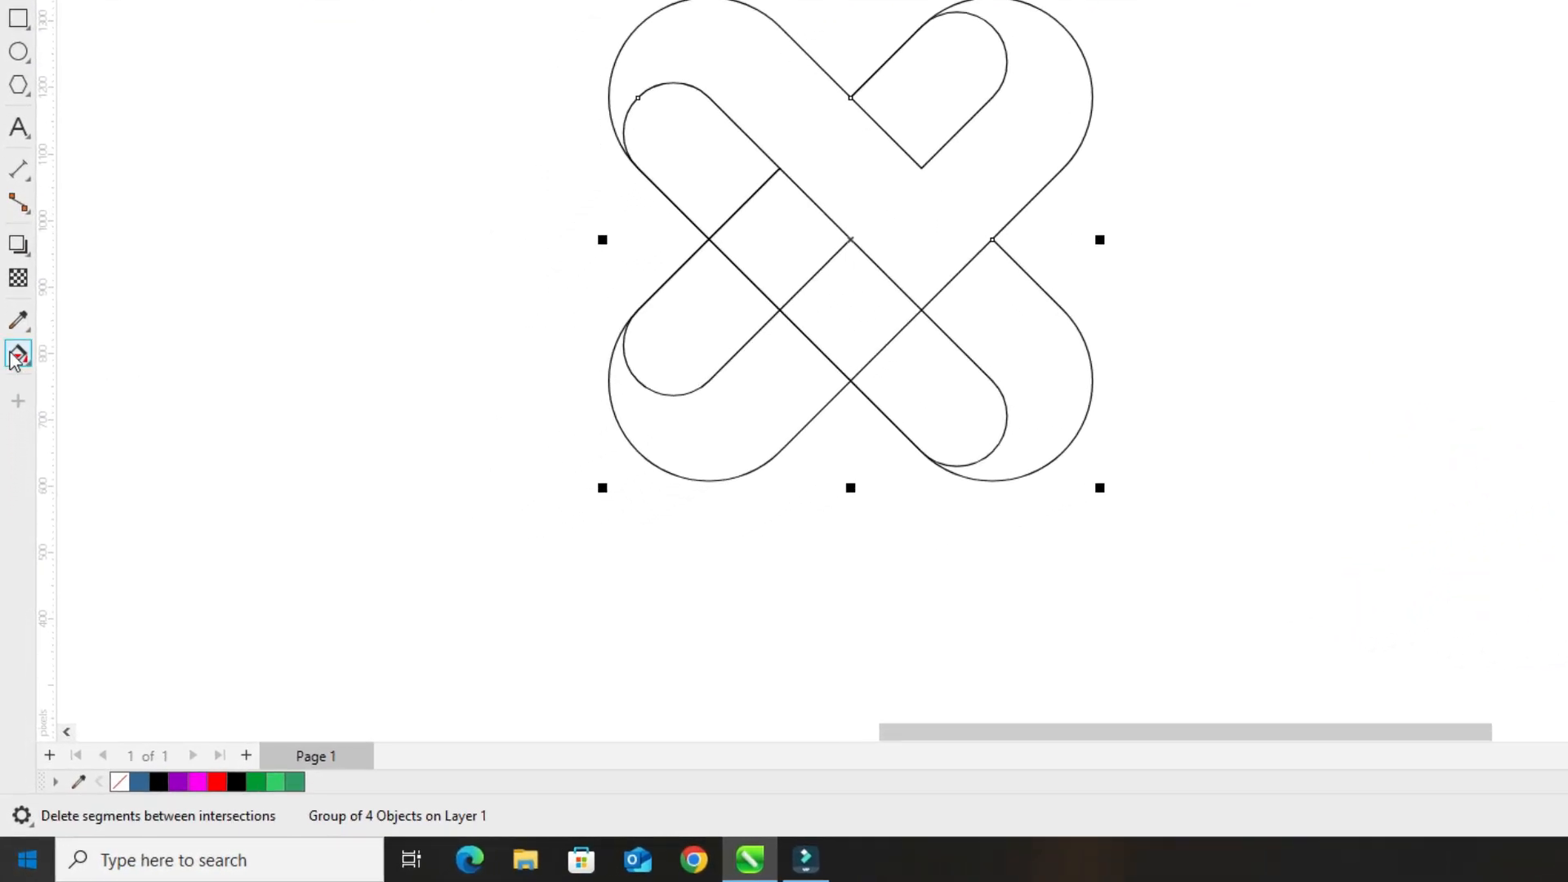
pyautogui.click(33, 365)
pyautogui.click(82, 378)
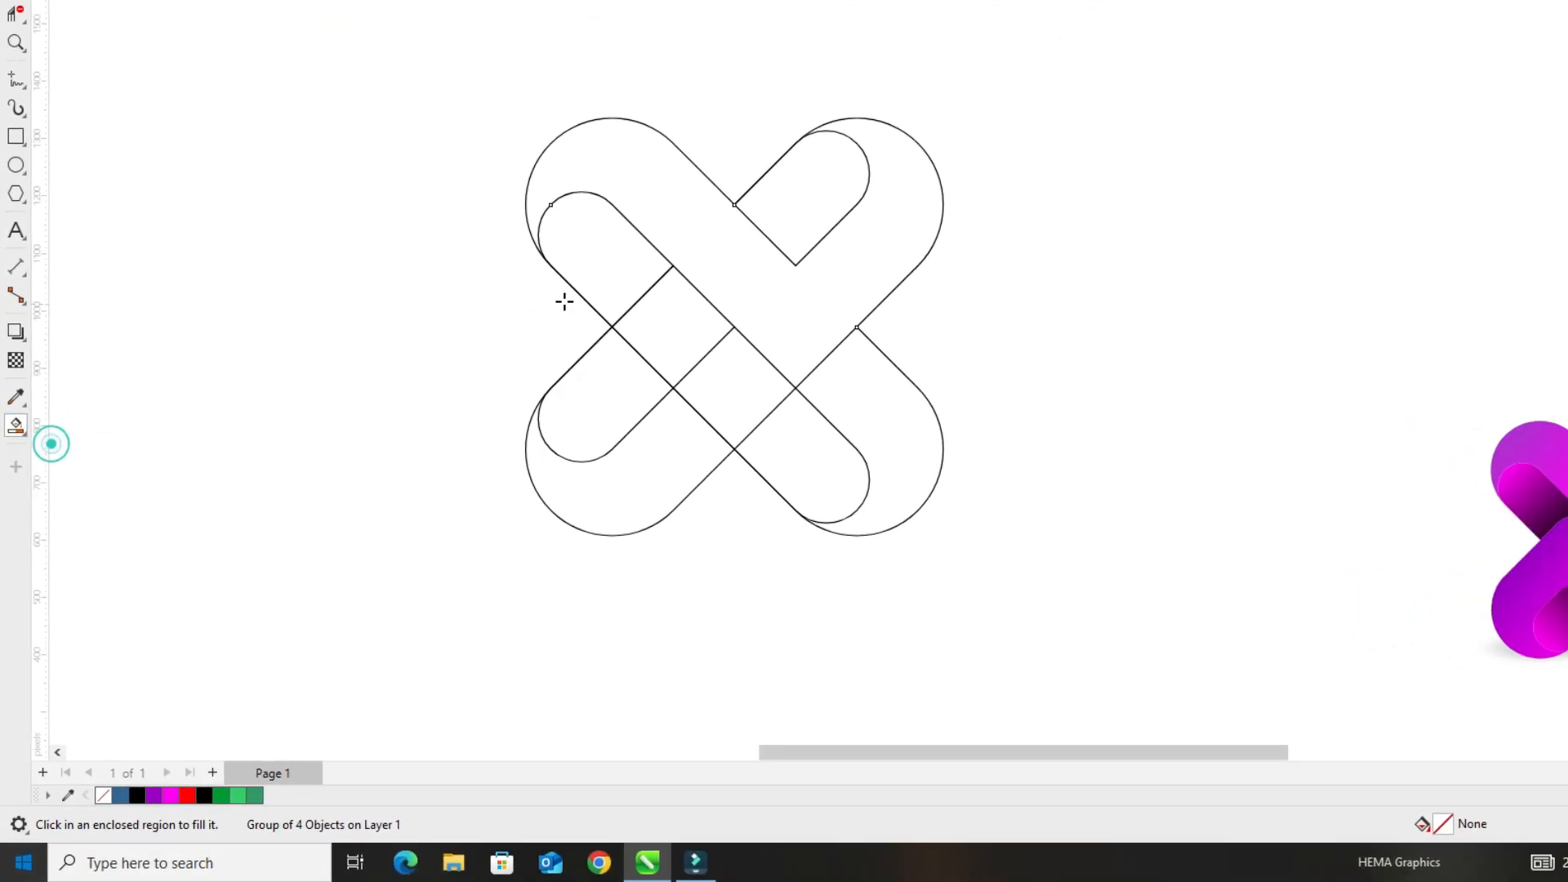
pyautogui.click(754, 91)
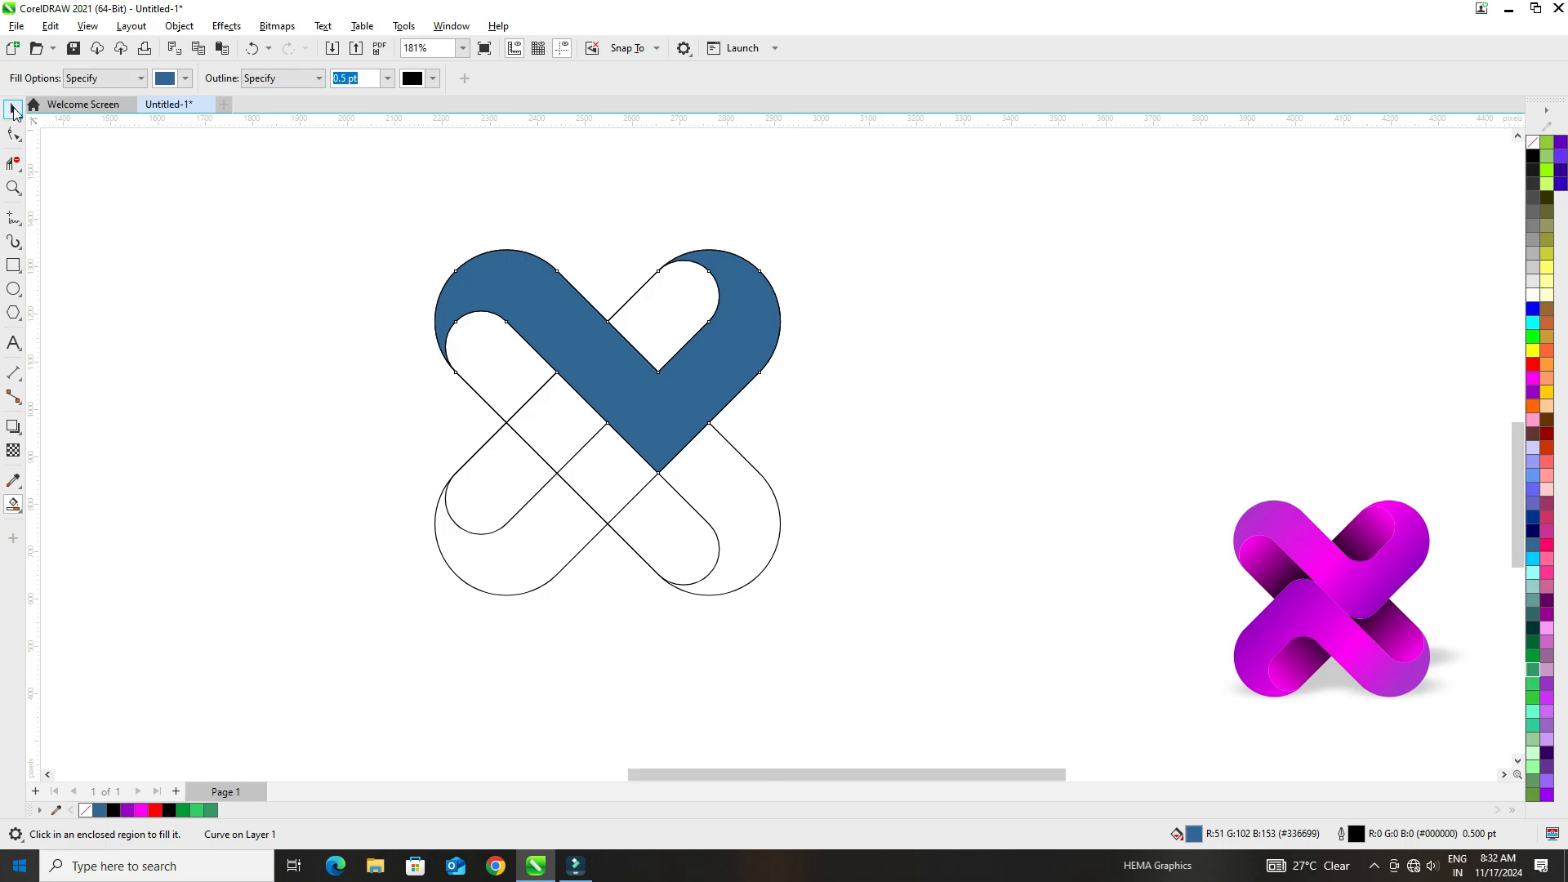
# Step: Deselect the V-shaped band and bring up the Corners settings for rounding curve corners
pyautogui.click(13, 111)
pyautogui.click(234, 258)
pyautogui.click(451, 25)
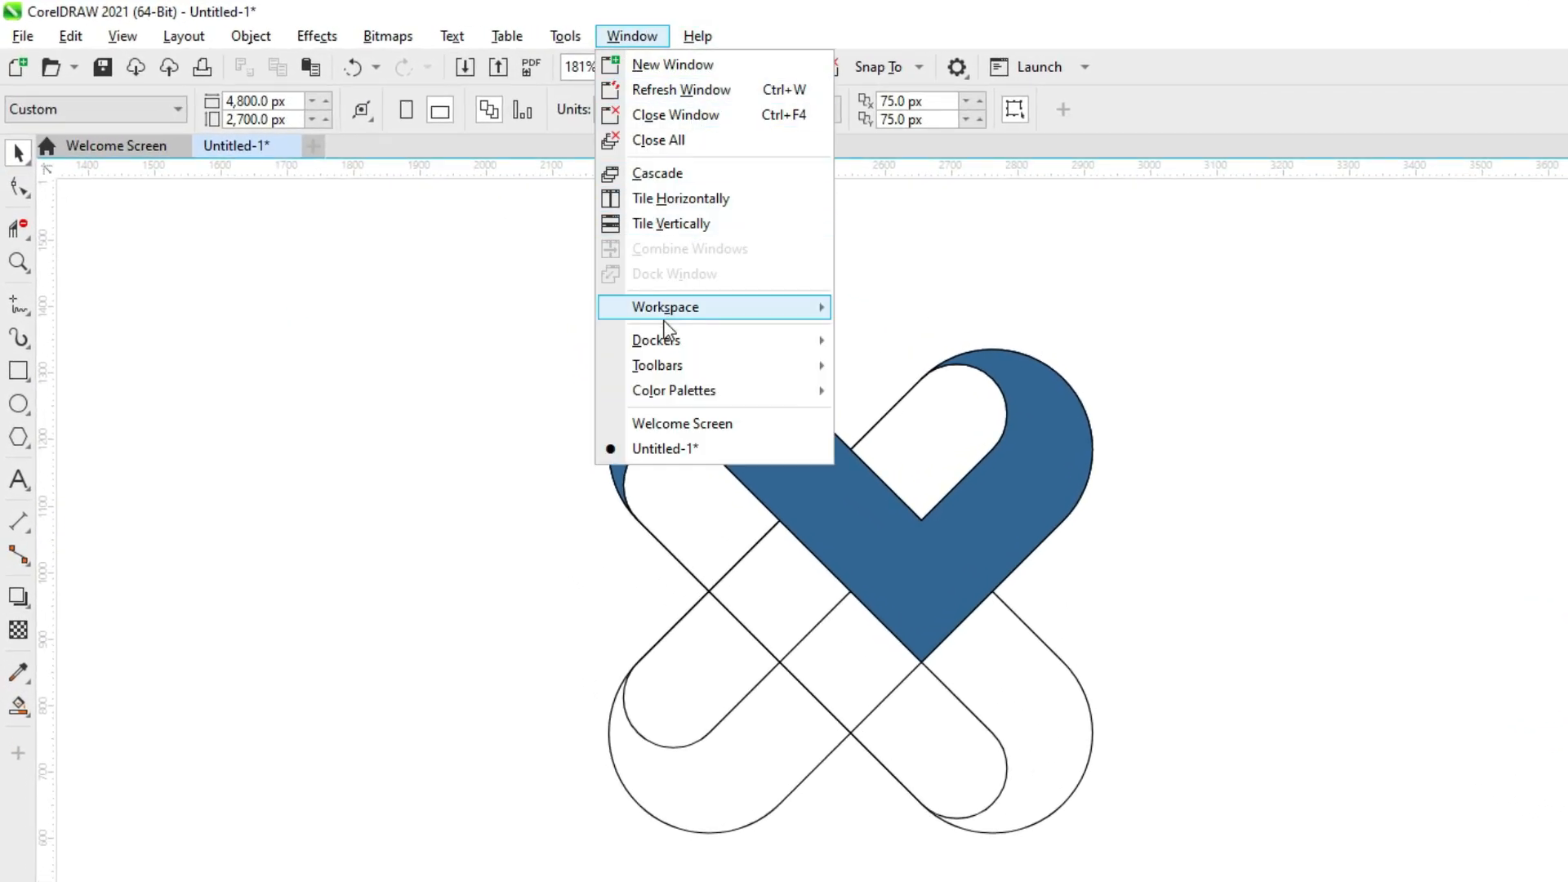
pyautogui.moveTo(659, 340)
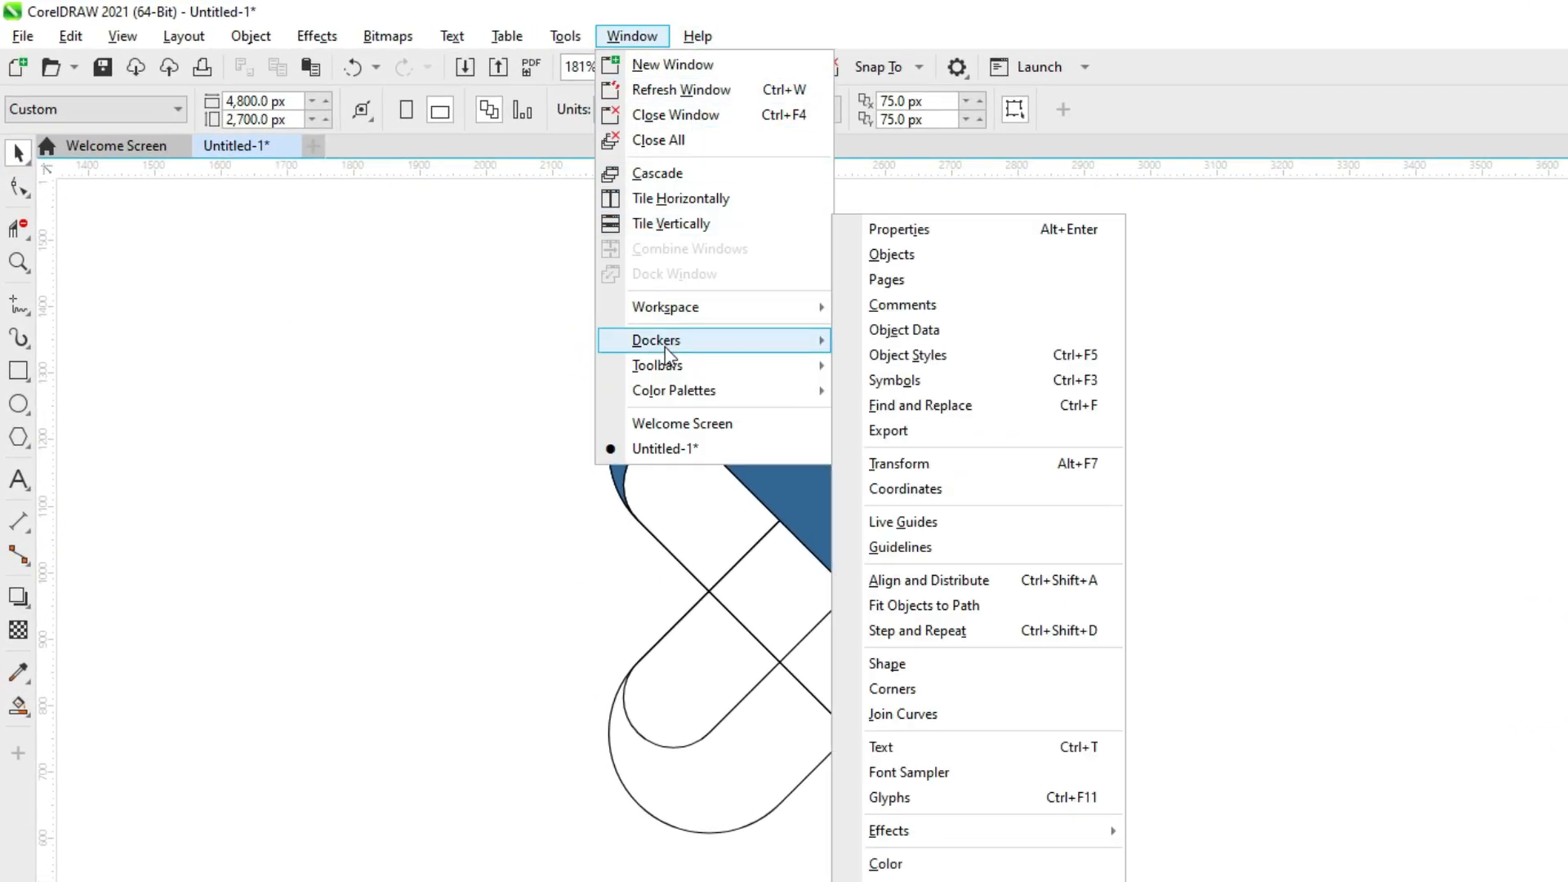
pyautogui.click(963, 703)
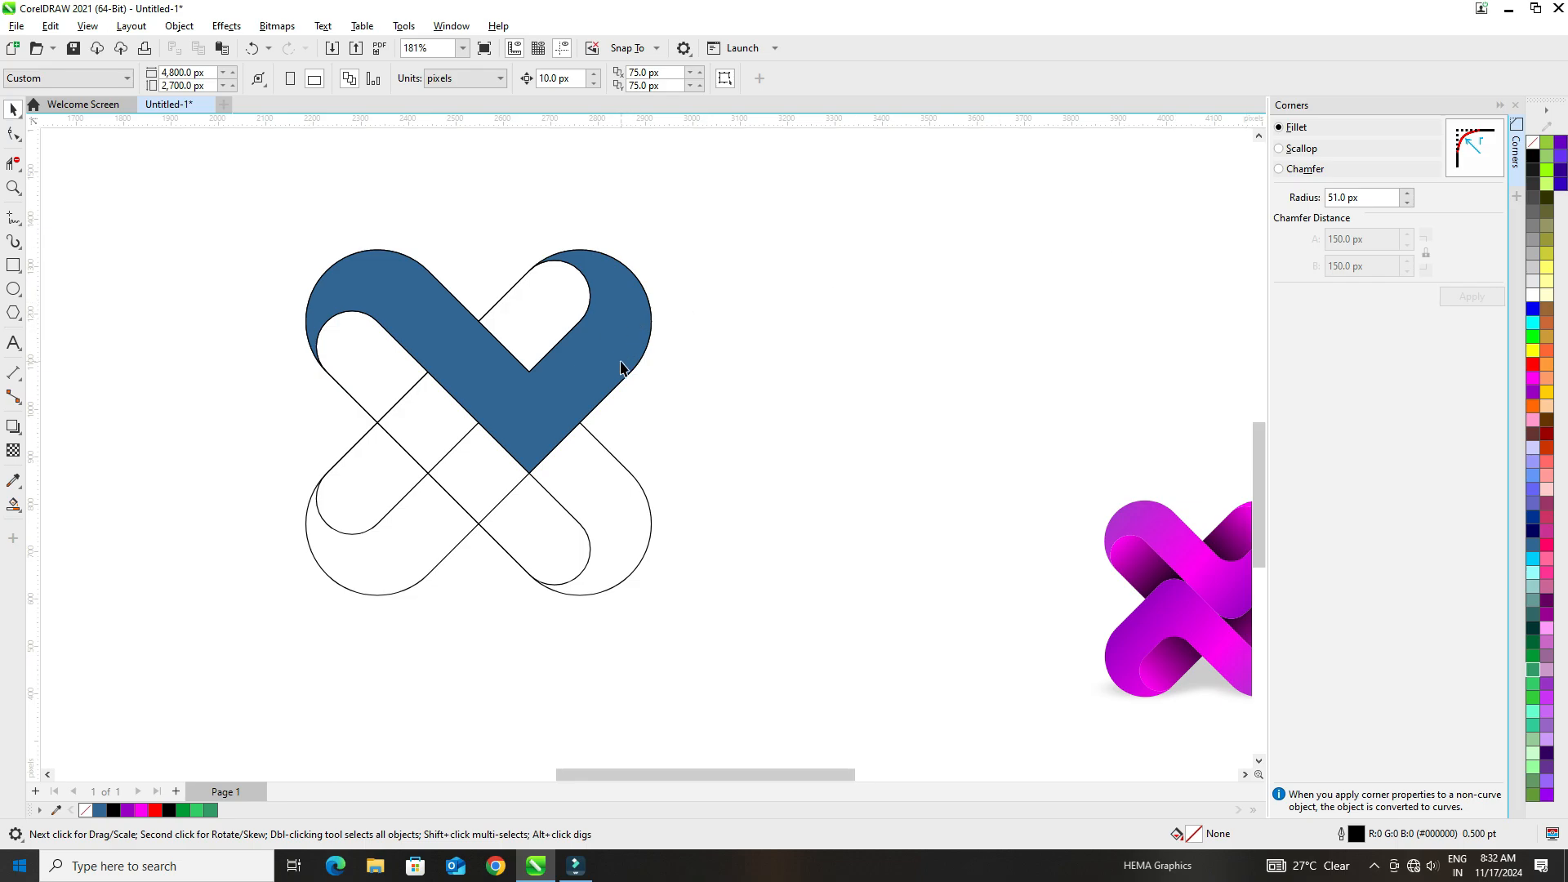
# Step: Fillet the inner and outer corner nodes at the point of the blue V-shape with a 51 px radius and close the Corners settings
pyautogui.click(620, 367)
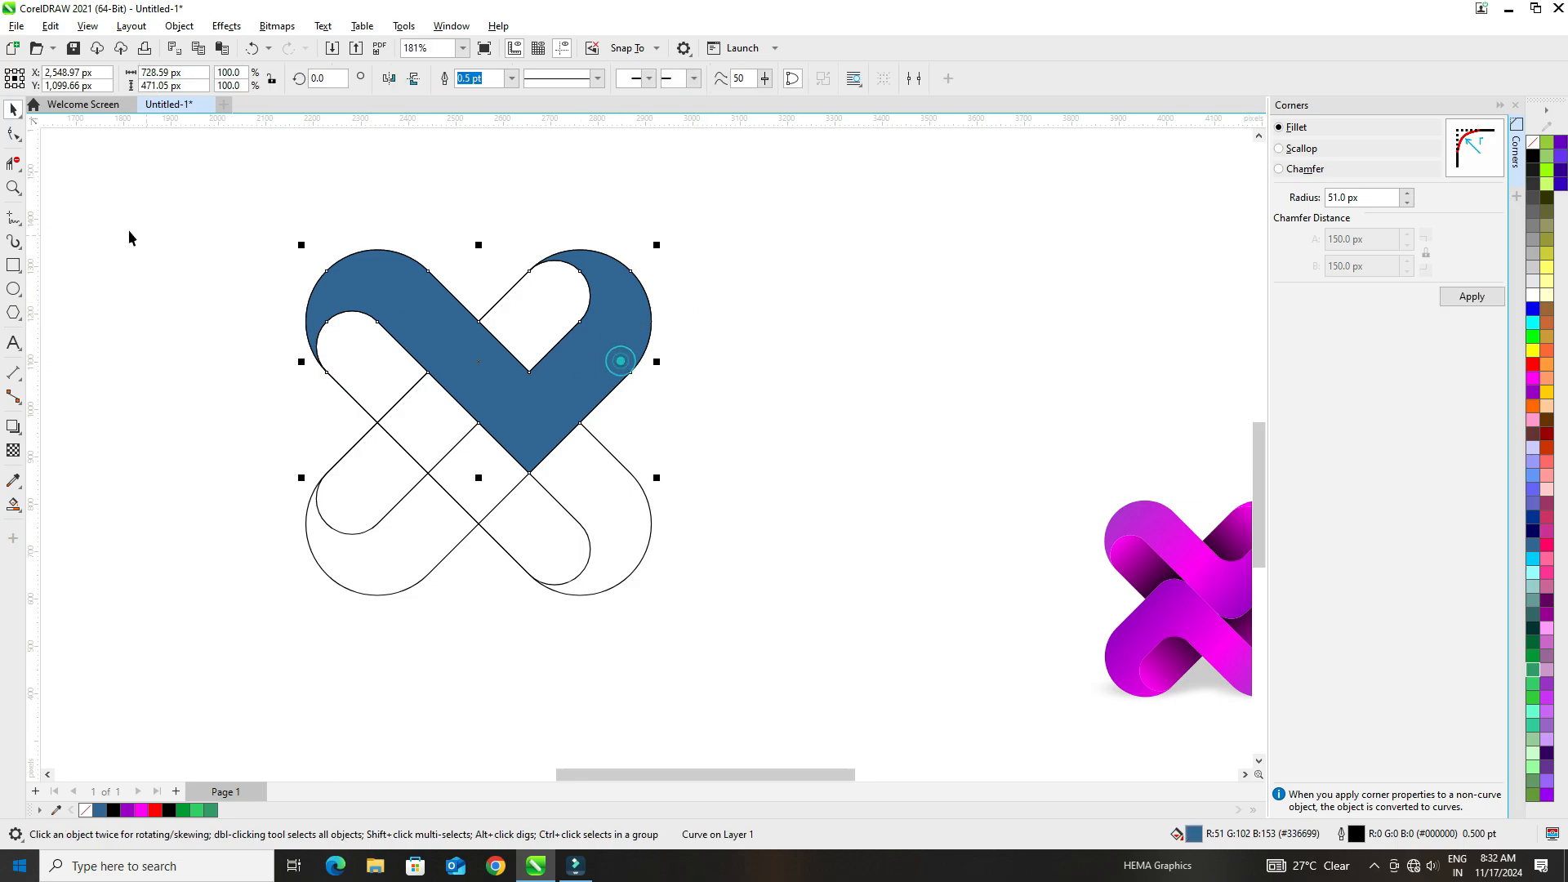
pyautogui.click(21, 145)
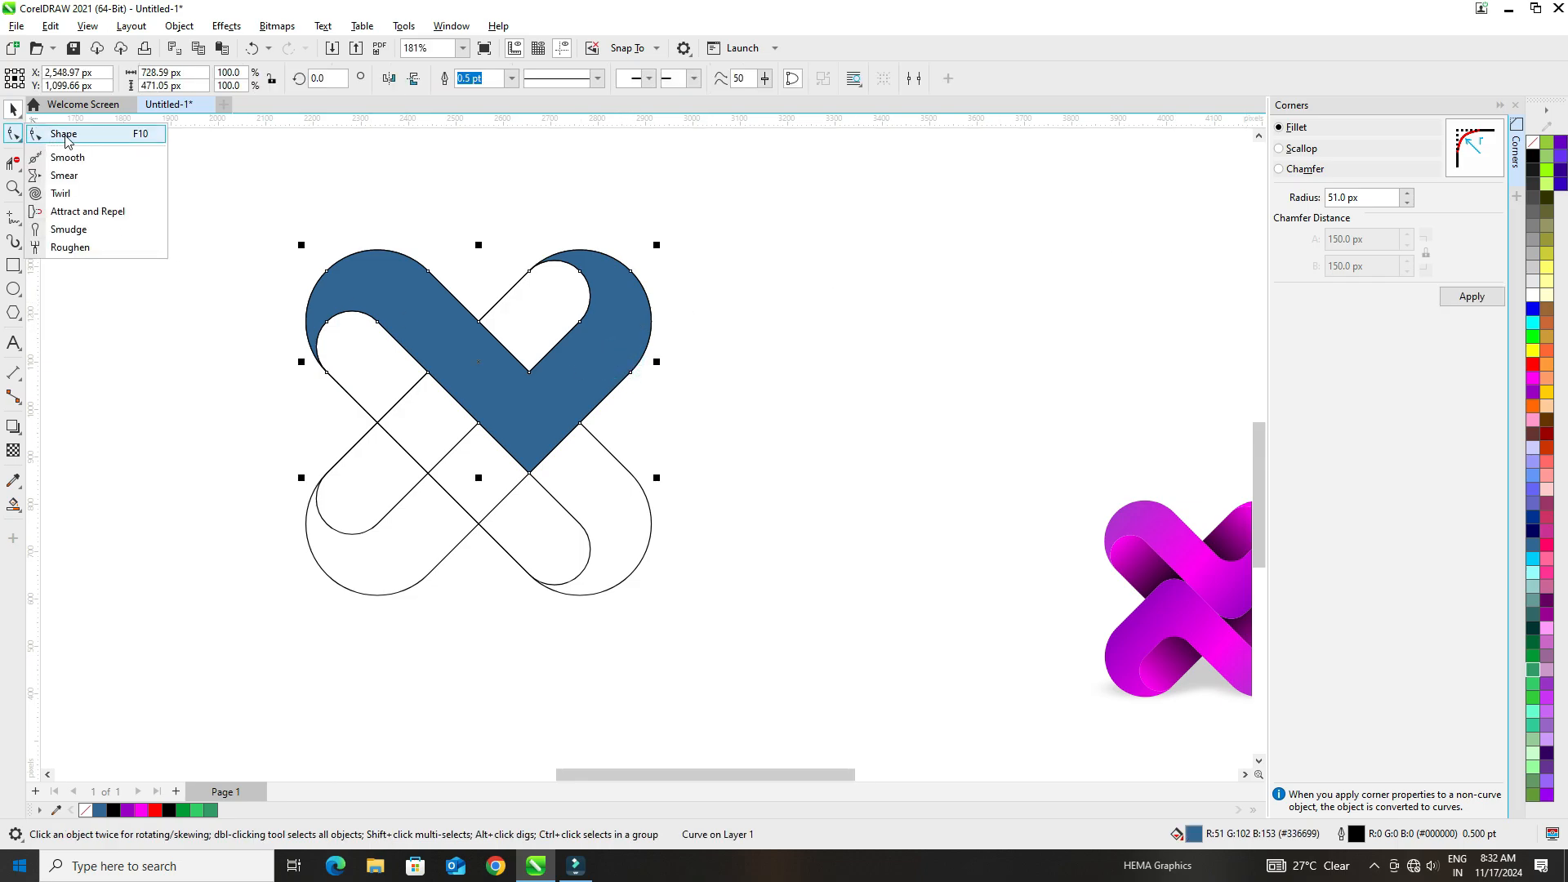
pyautogui.click(58, 129)
pyautogui.moveTo(578, 407); pyautogui.dragTo(583, 405)
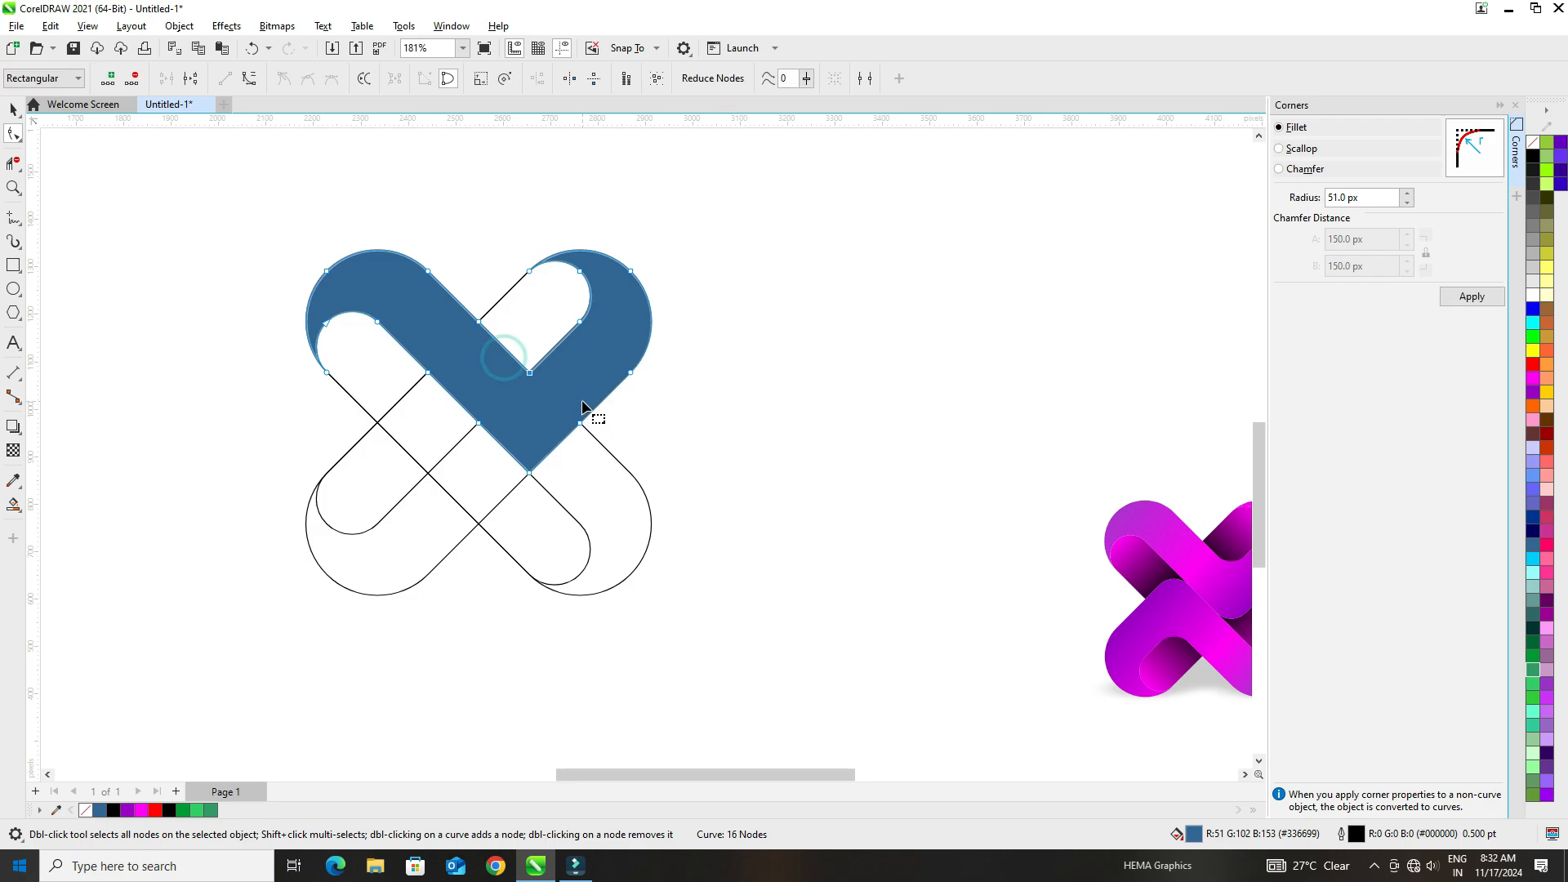
pyautogui.moveTo(579, 514); pyautogui.dragTo(583, 513)
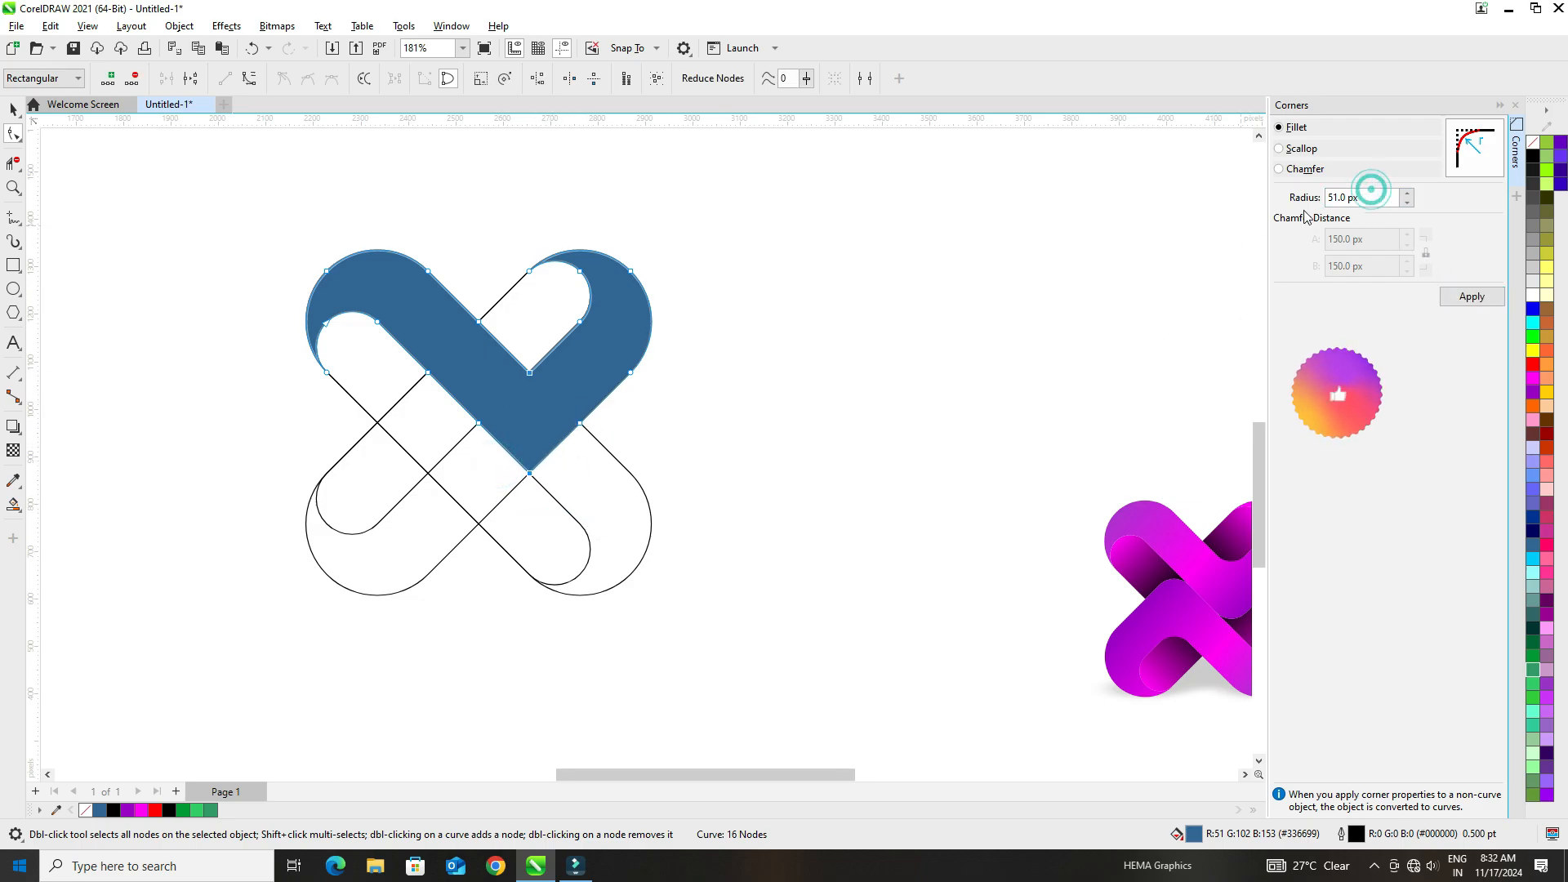
pyautogui.click(1362, 198)
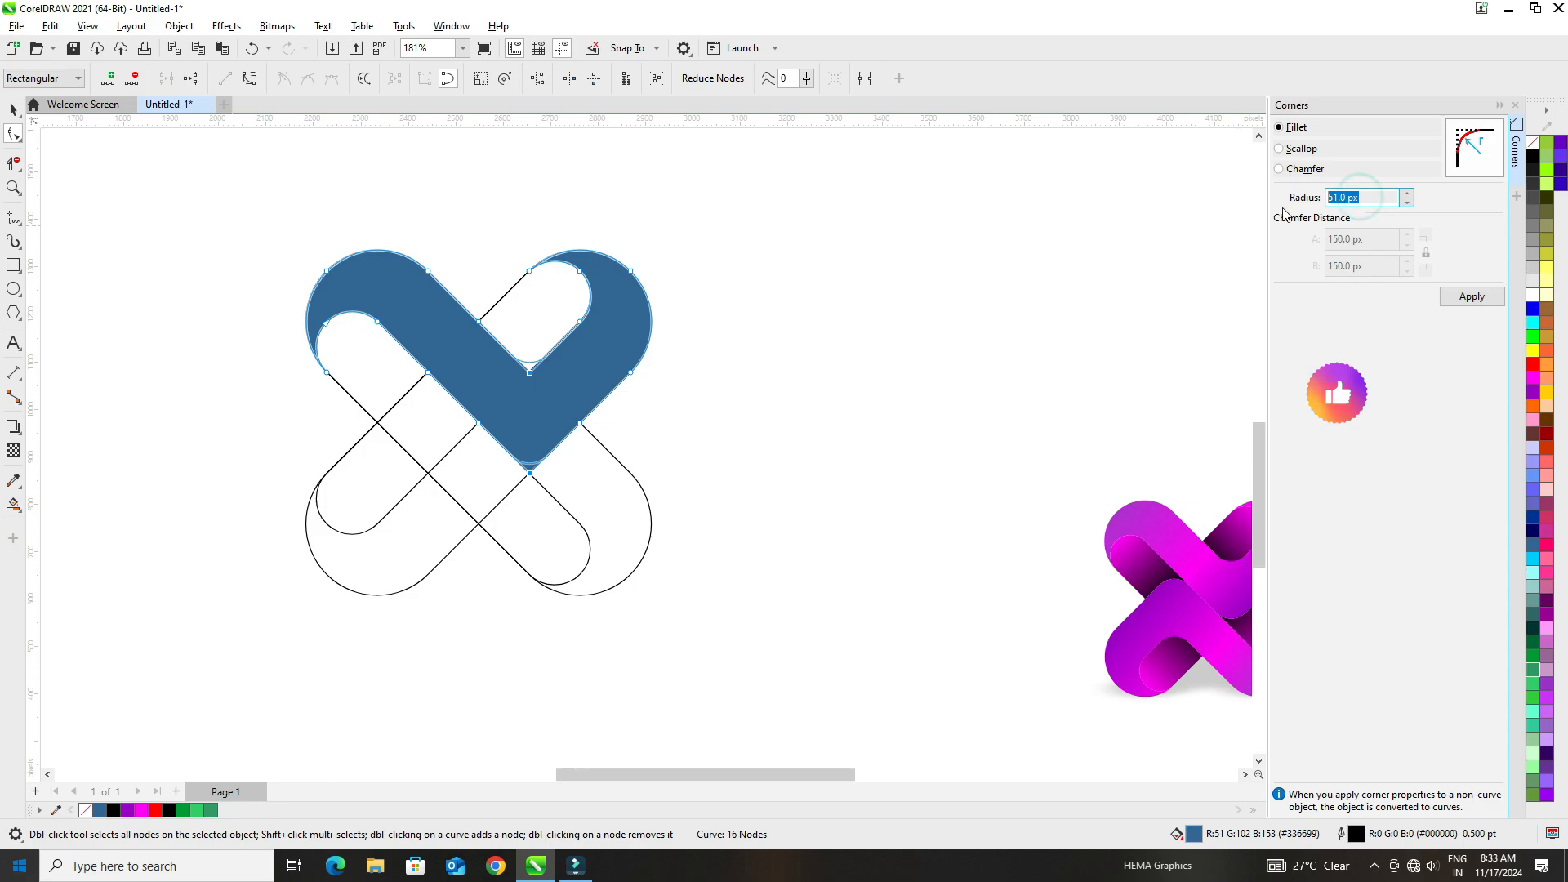
pyautogui.write('51')
pyautogui.press('Return')
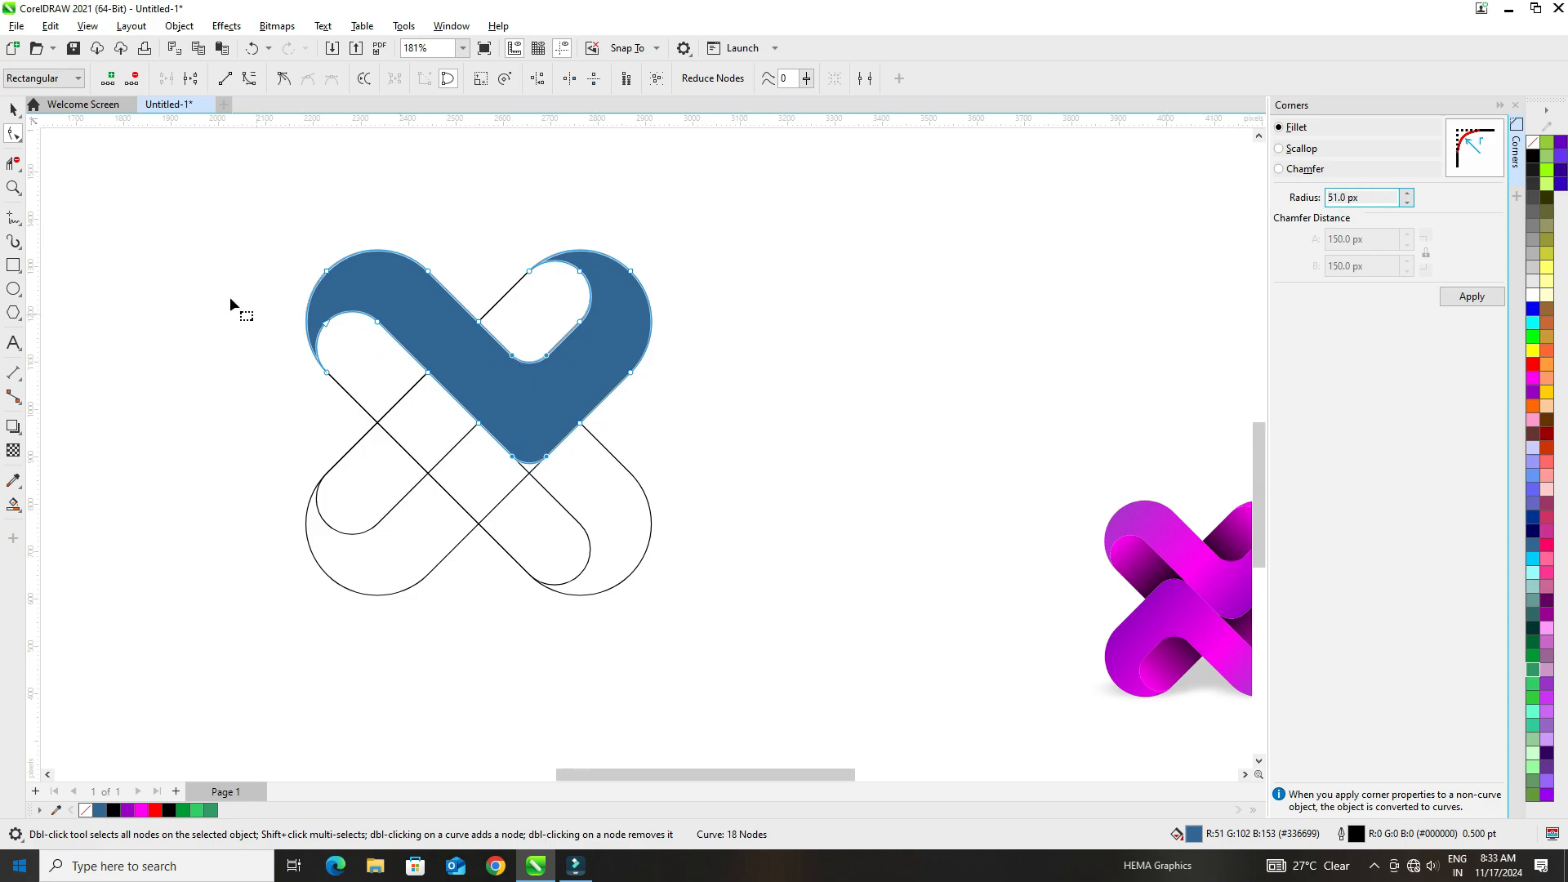
pyautogui.click(11, 112)
pyautogui.click(101, 283)
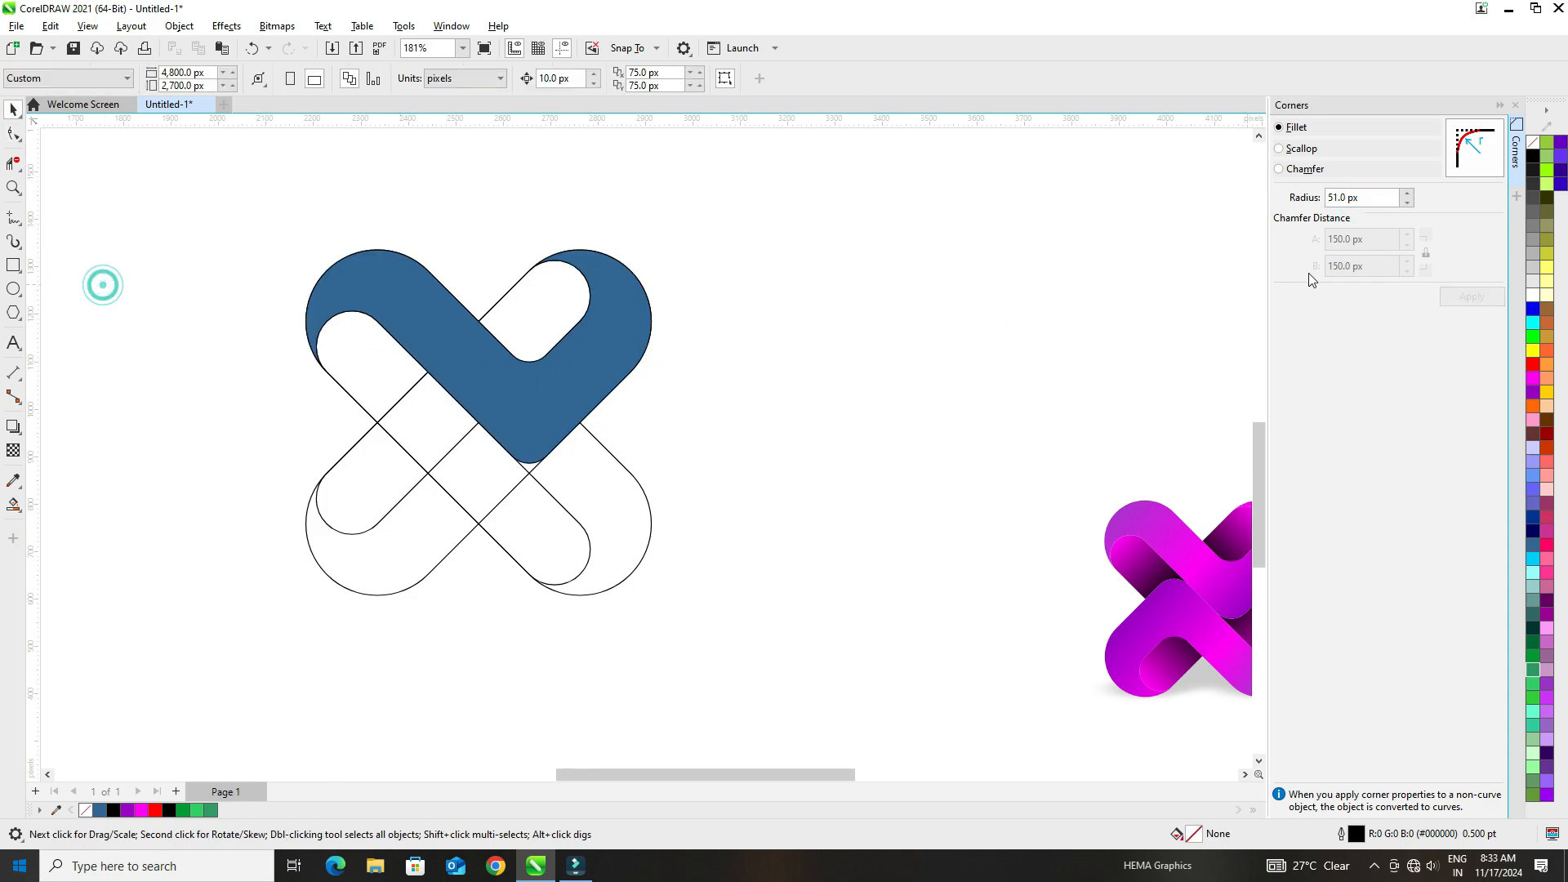
pyautogui.click(1516, 104)
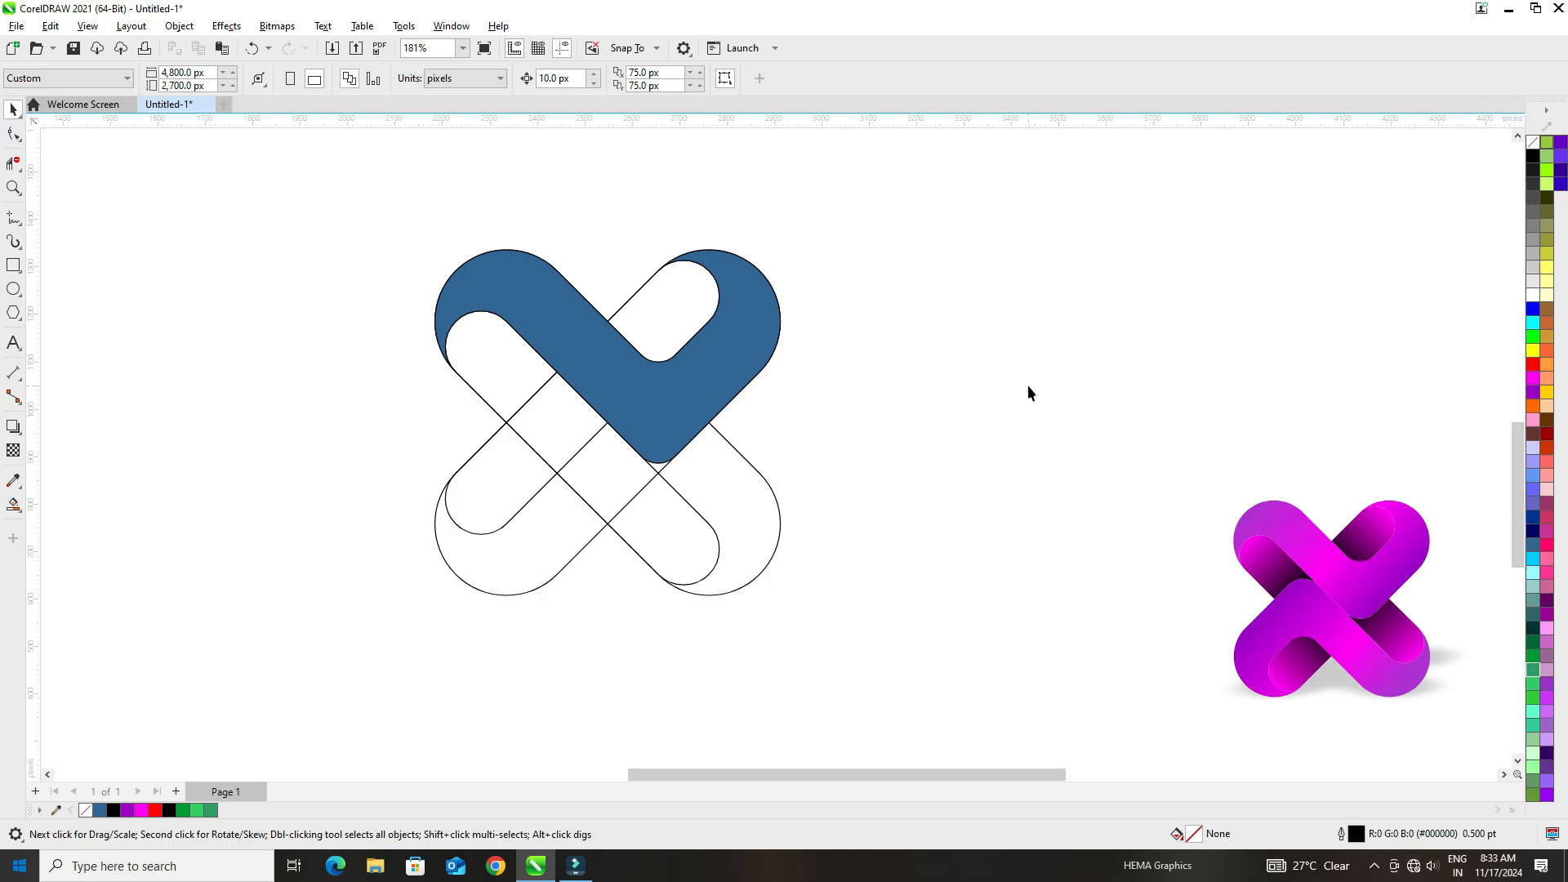
# Step: Copy and paste the blue V-shape in place and mirror the copy horizontally and vertically
pyautogui.click(678, 443)
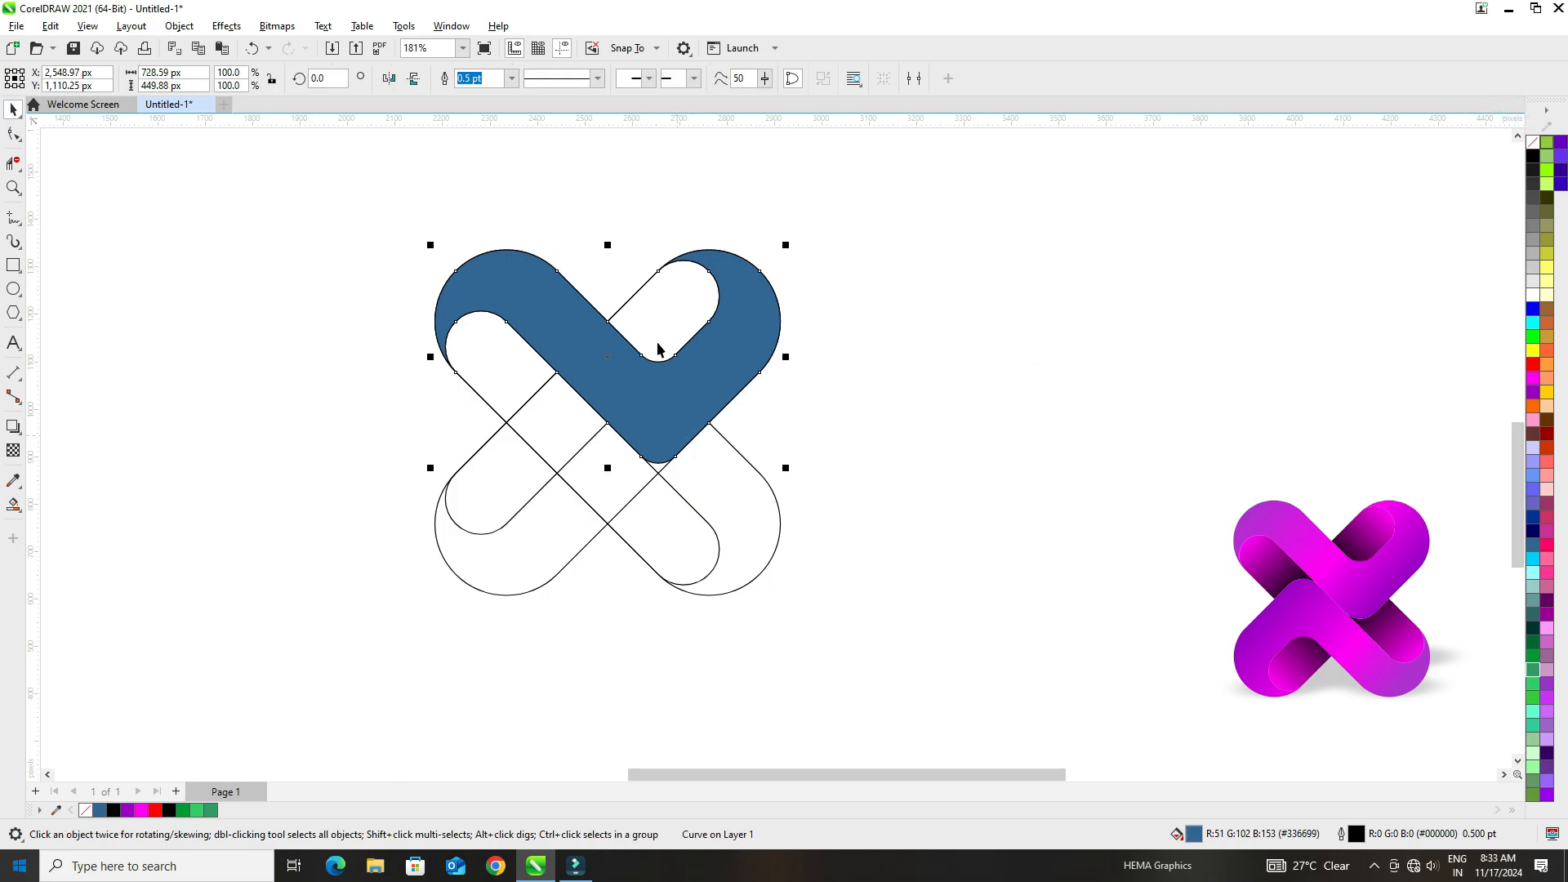
pyautogui.click(50, 26)
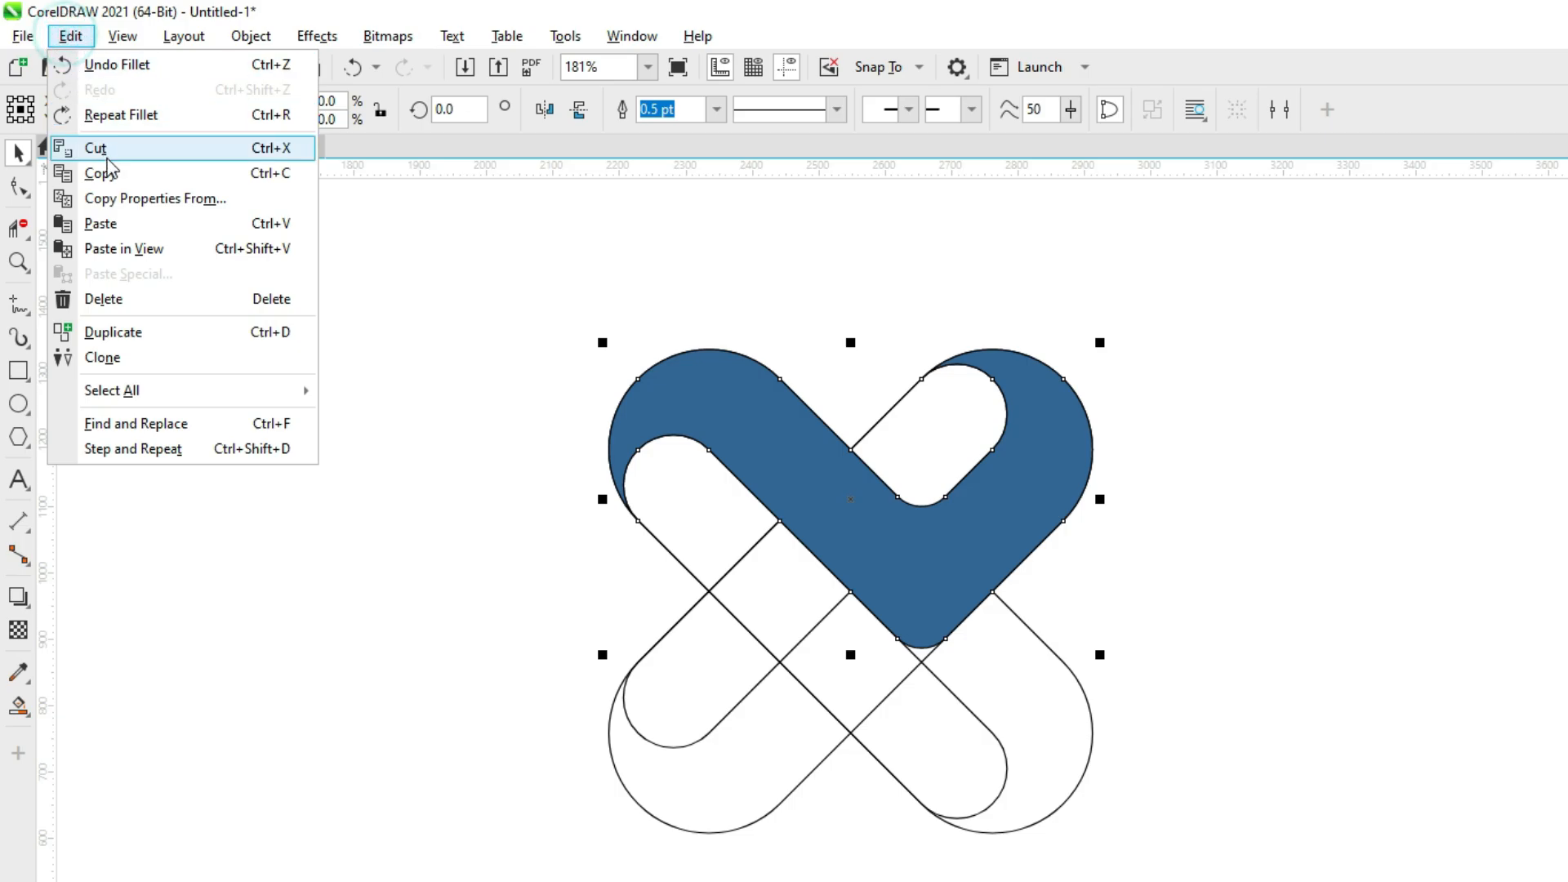
pyautogui.click(103, 173)
pyautogui.click(70, 36)
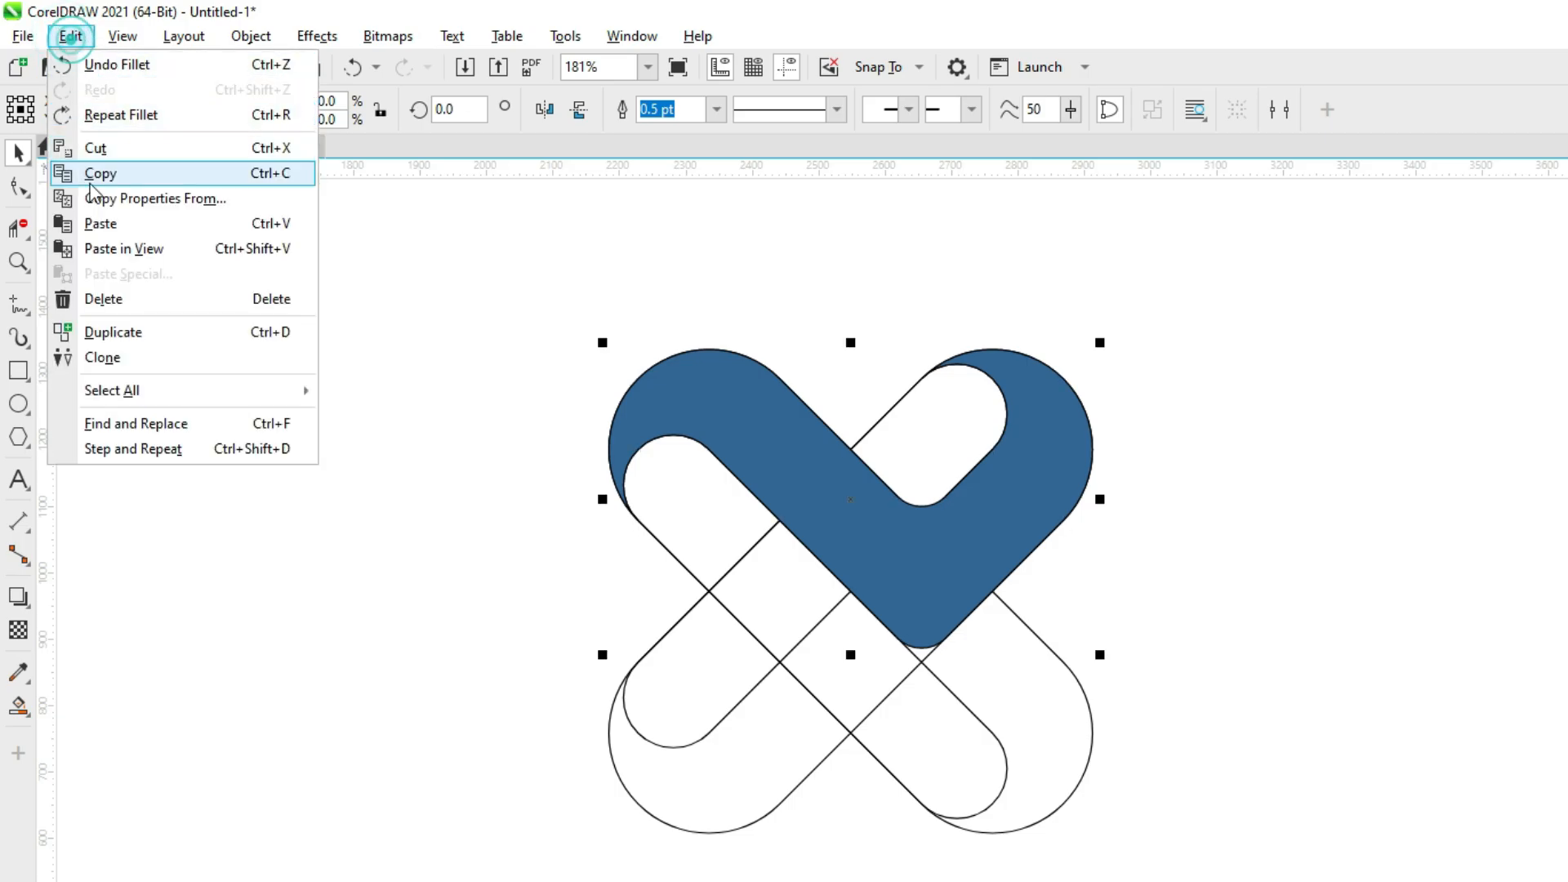
pyautogui.click(101, 224)
pyautogui.click(544, 108)
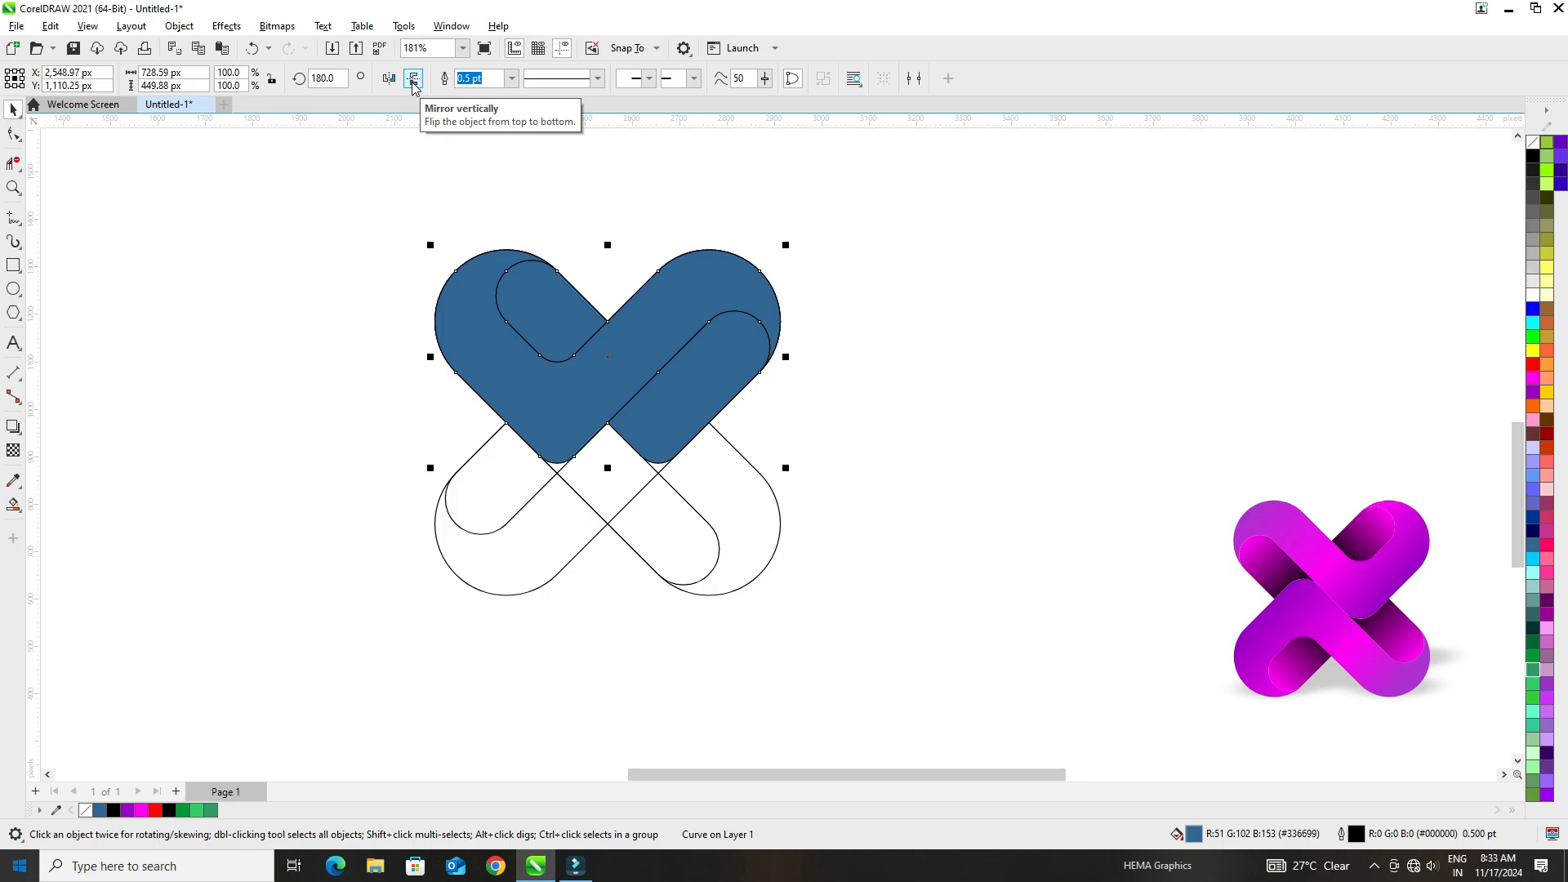
pyautogui.click(414, 82)
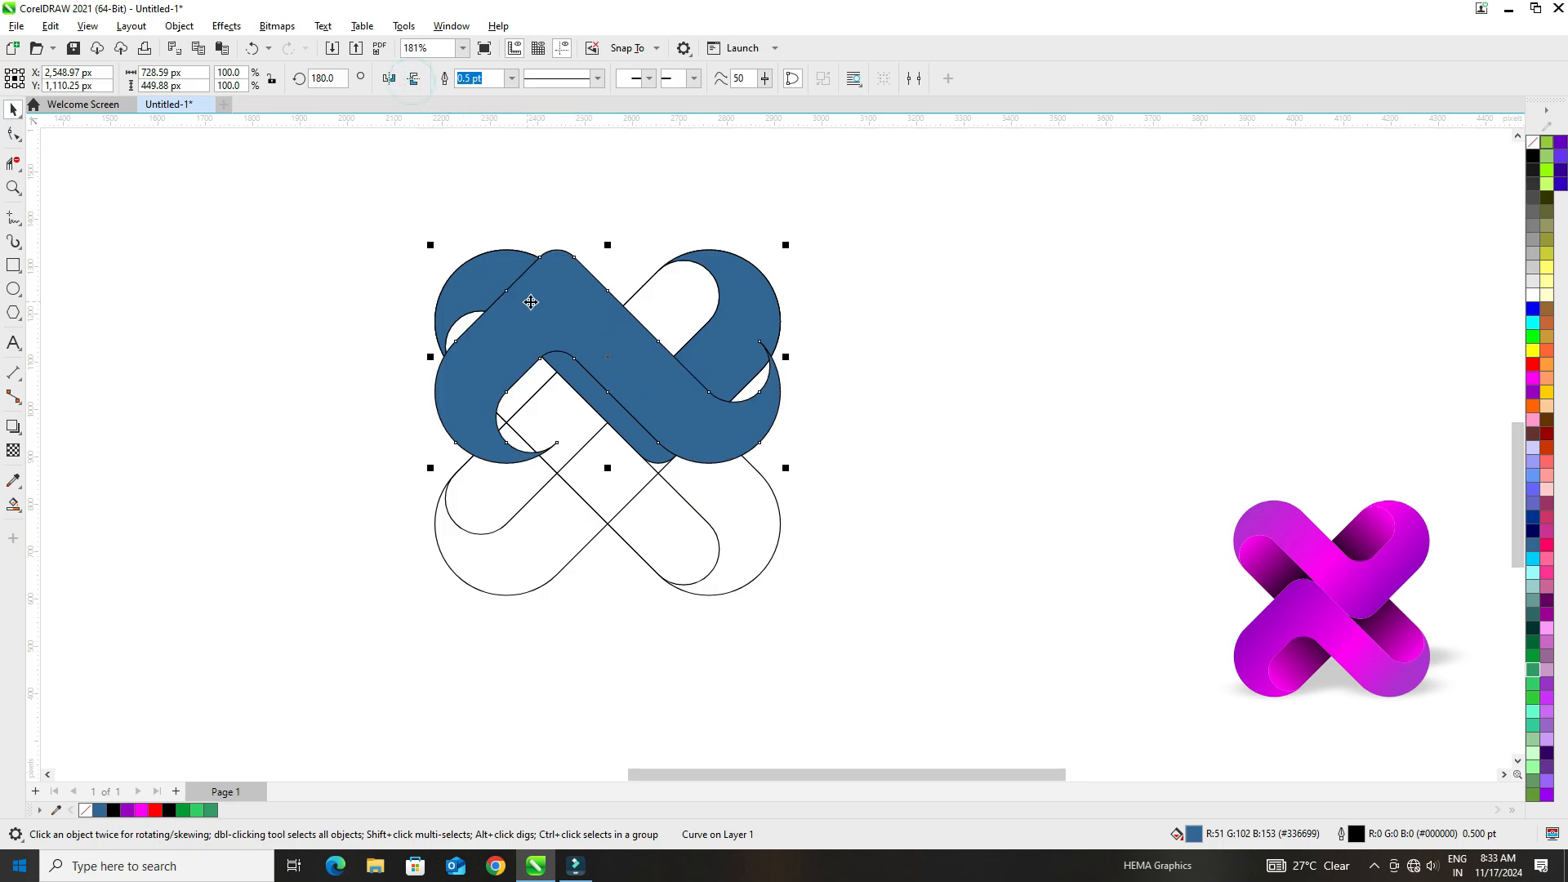
# Step: Move the mirrored V-shape onto the lower half of the X, snapping its node to the outline intersection
pyautogui.moveTo(551, 290); pyautogui.dragTo(506, 427)
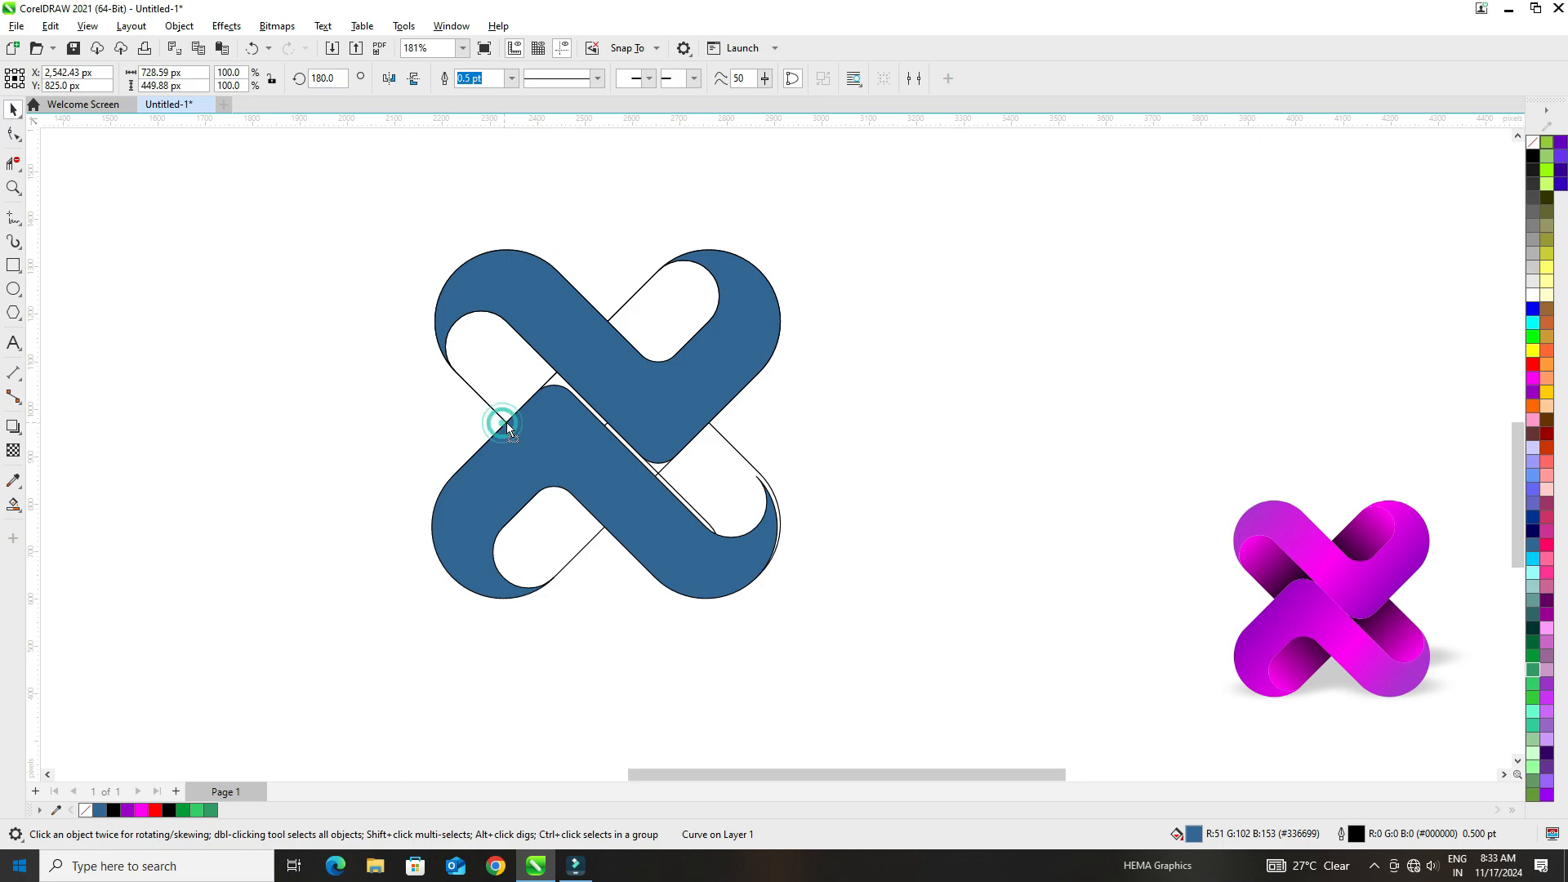
pyautogui.moveTo(506, 423); pyautogui.dragTo(513, 423)
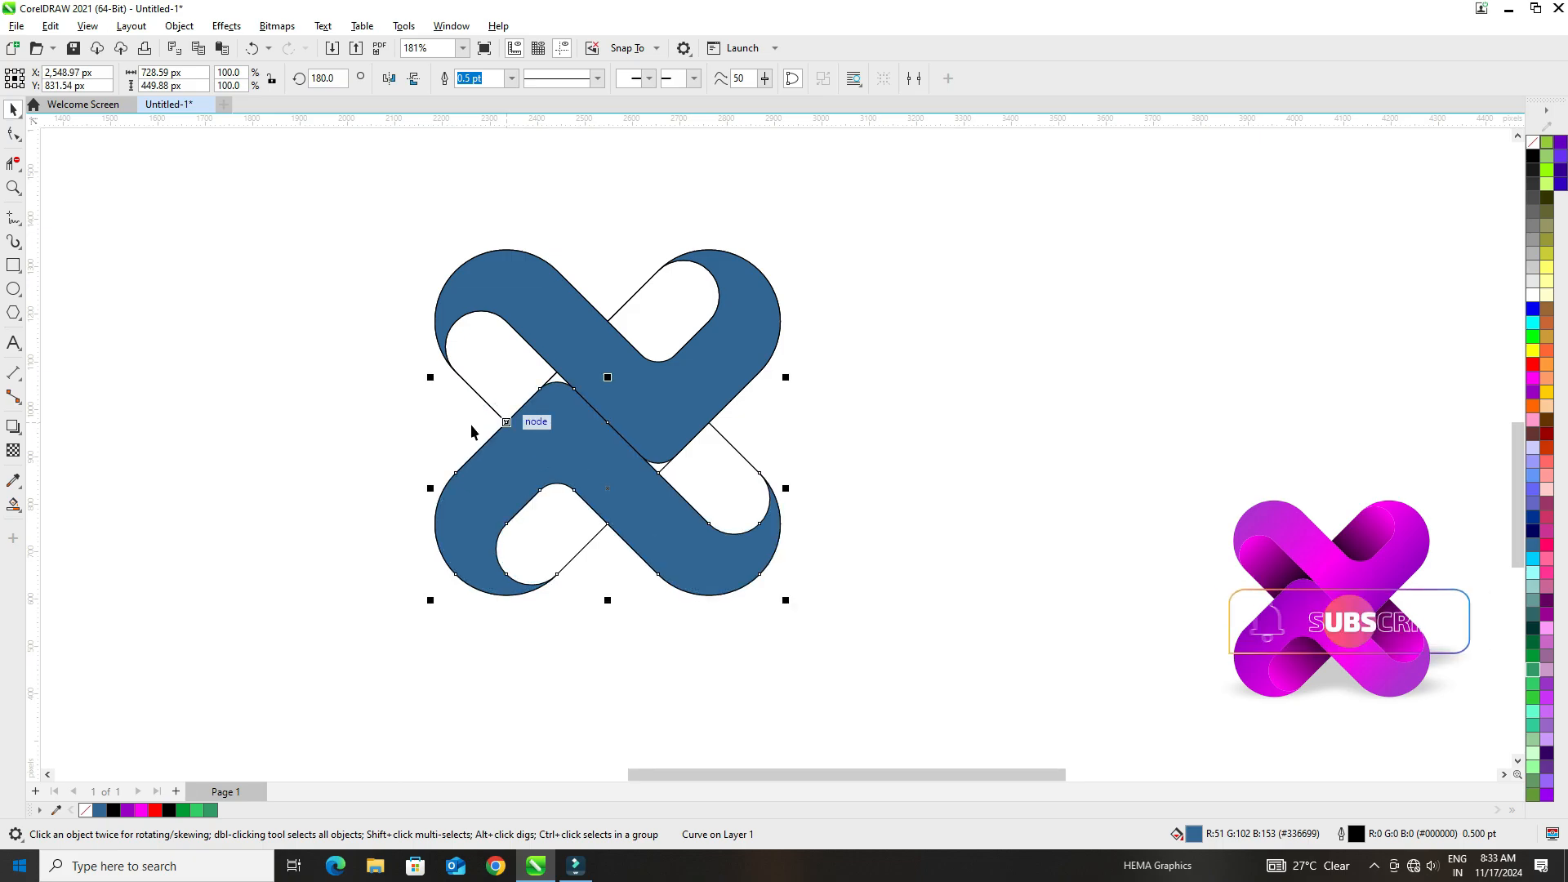
pyautogui.click(336, 397)
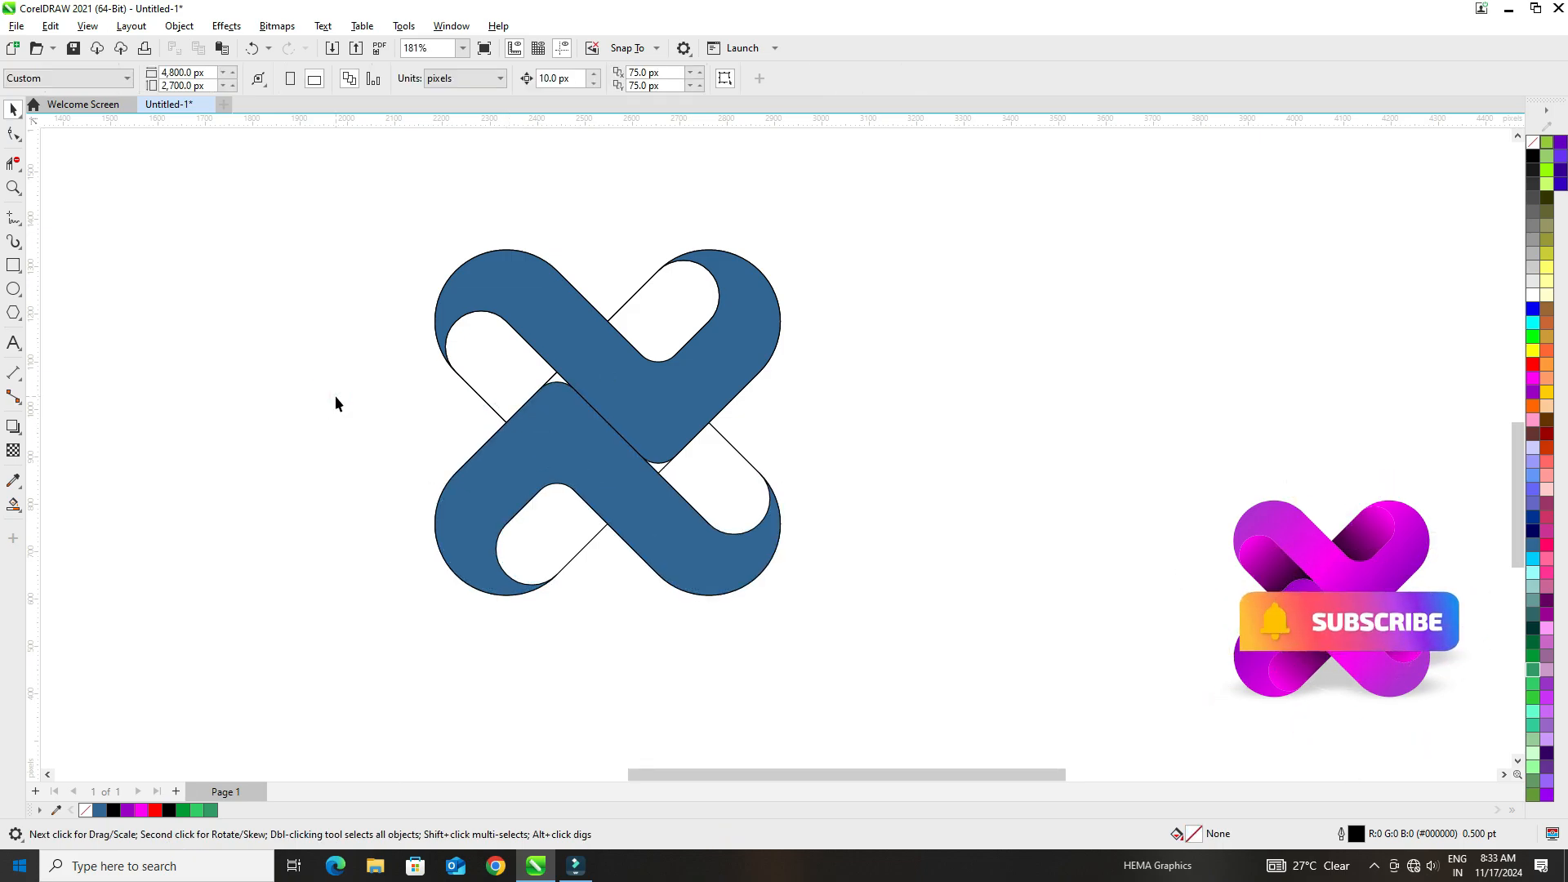
# Step: Select the whole X and enlarge it proportionally from its centre to about 946 px wide
pyautogui.moveTo(375, 219); pyautogui.dragTo(890, 635)
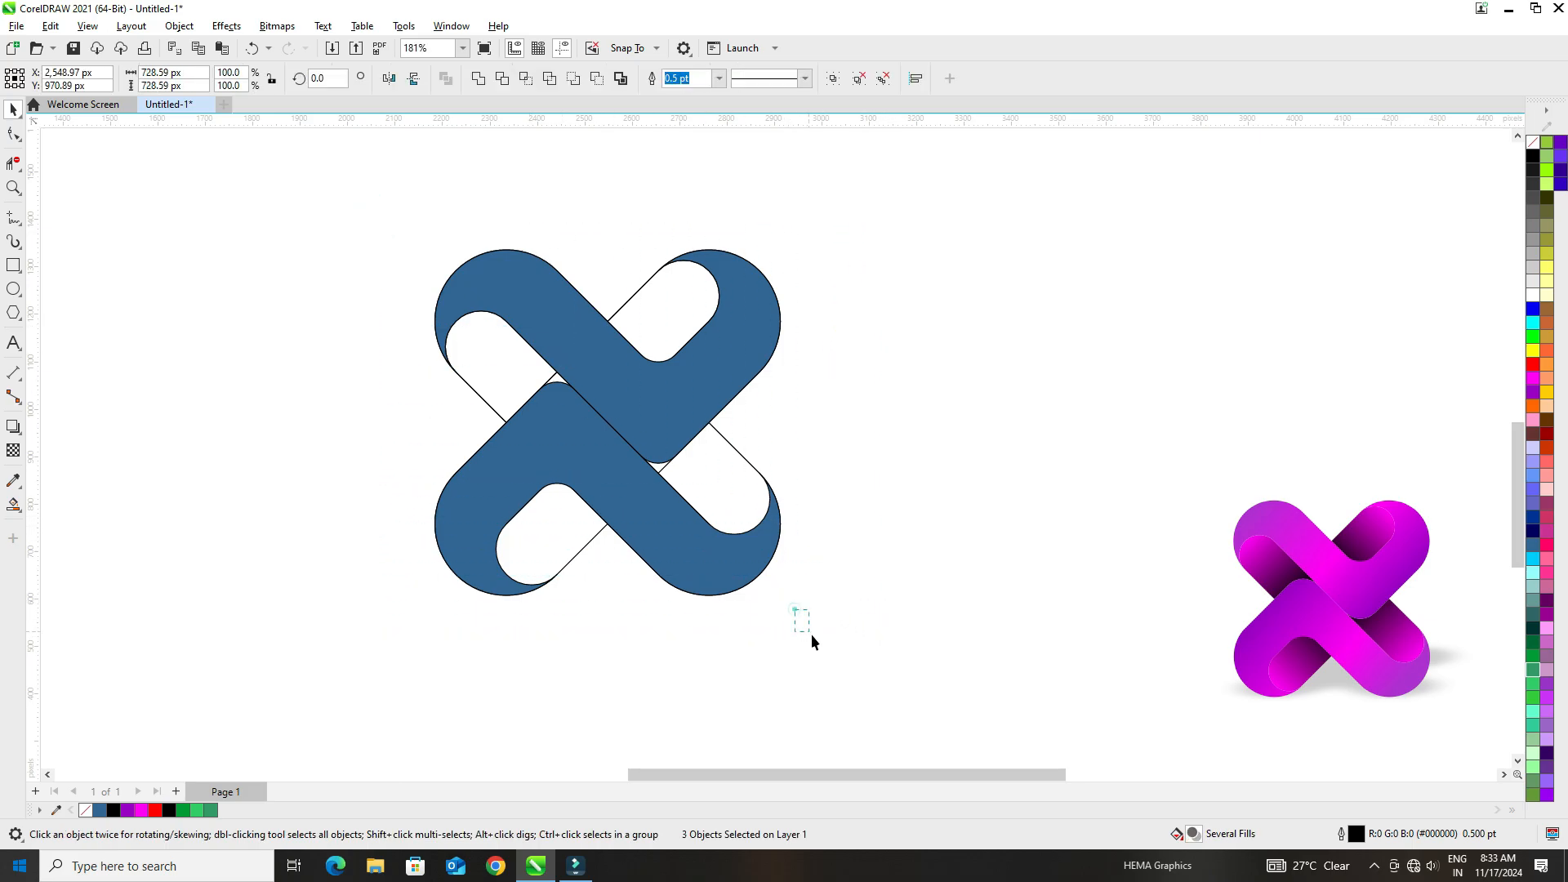
pyautogui.moveTo(789, 606); pyautogui.dragTo(841, 652)
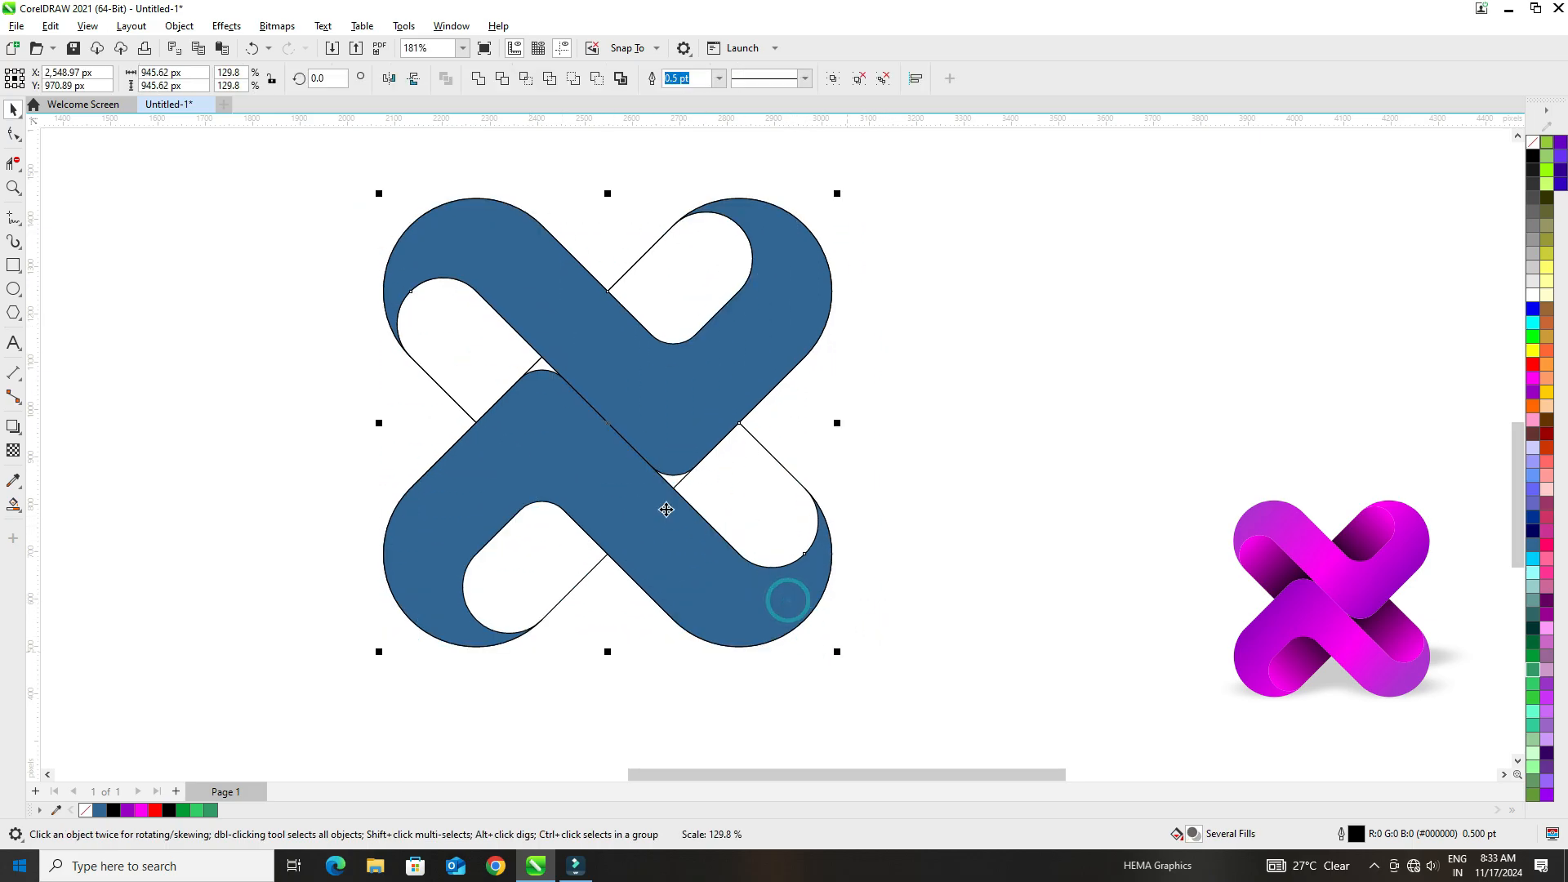
pyautogui.click(192, 277)
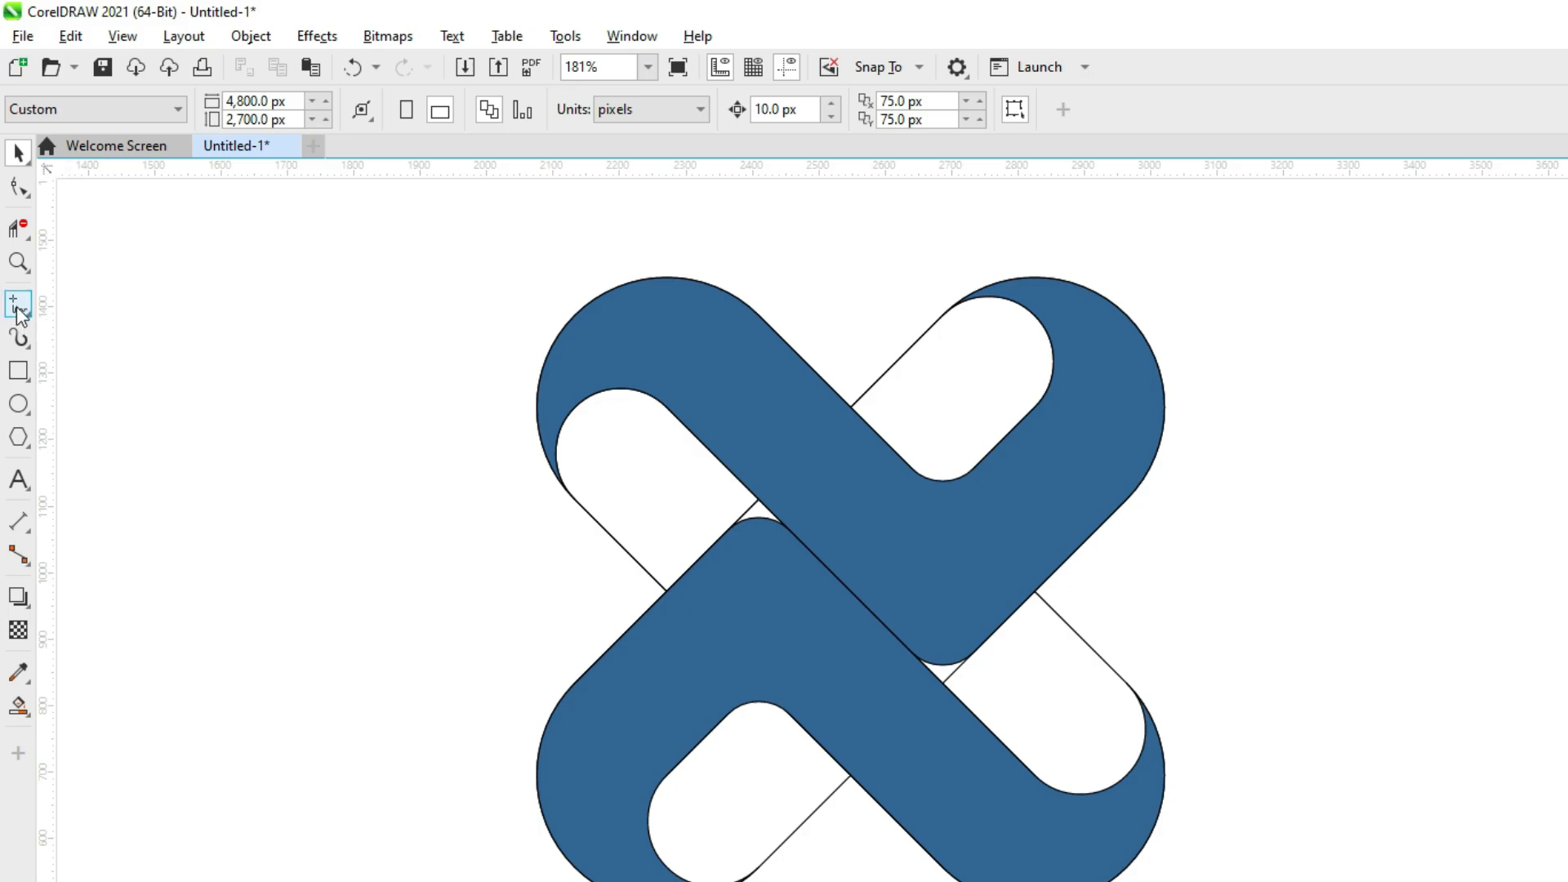
# Step: Remove the stray line segments beside the two rounded V tips near the centre with the Virtual Segment Delete tool
pyautogui.click(27, 238)
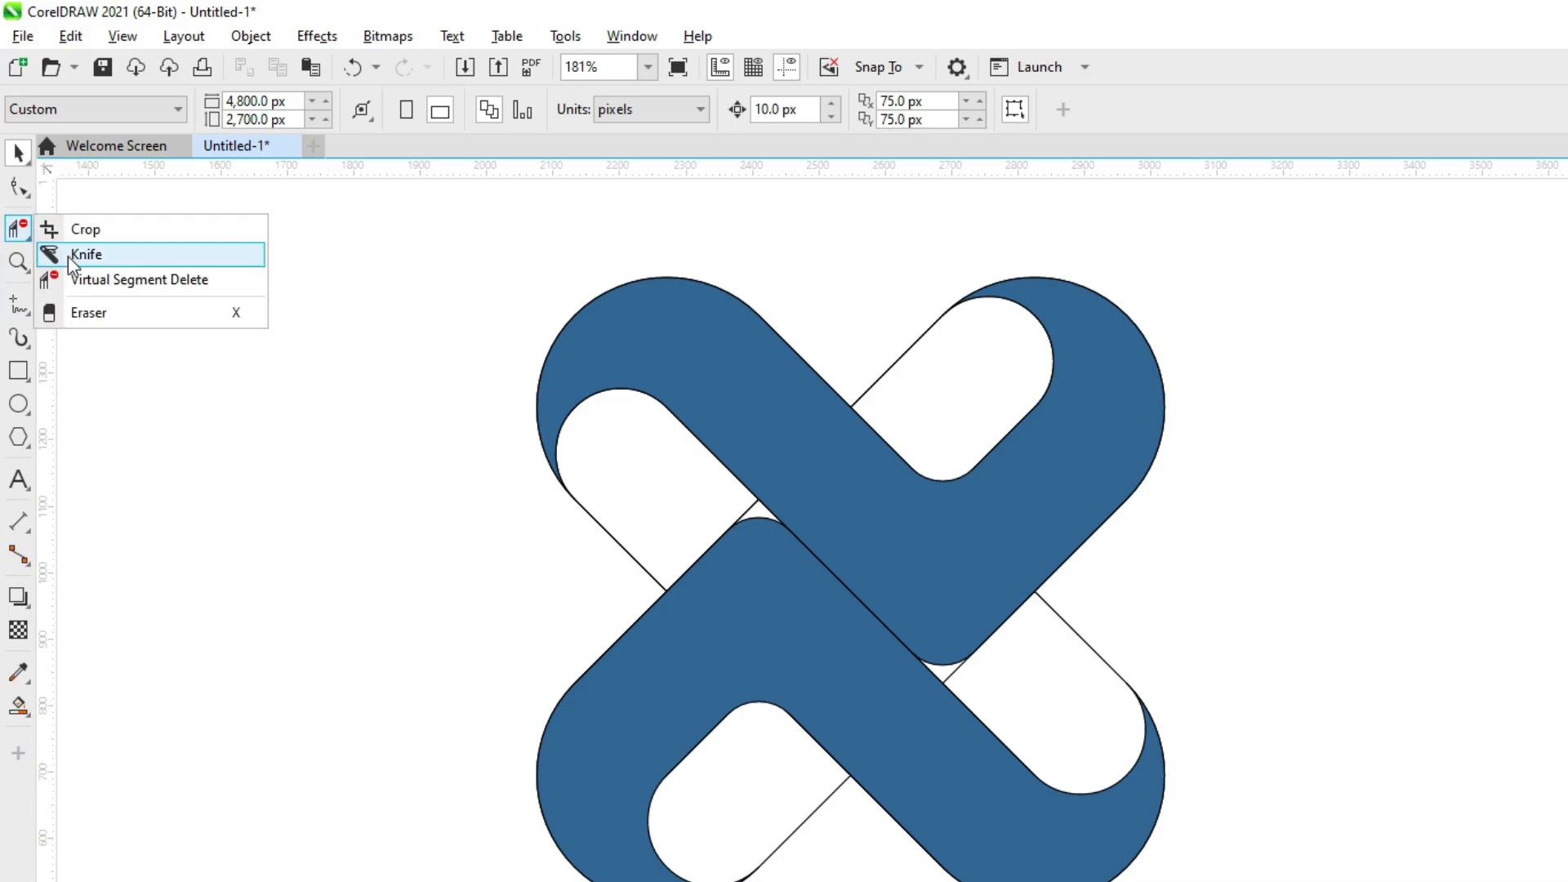
pyautogui.click(123, 279)
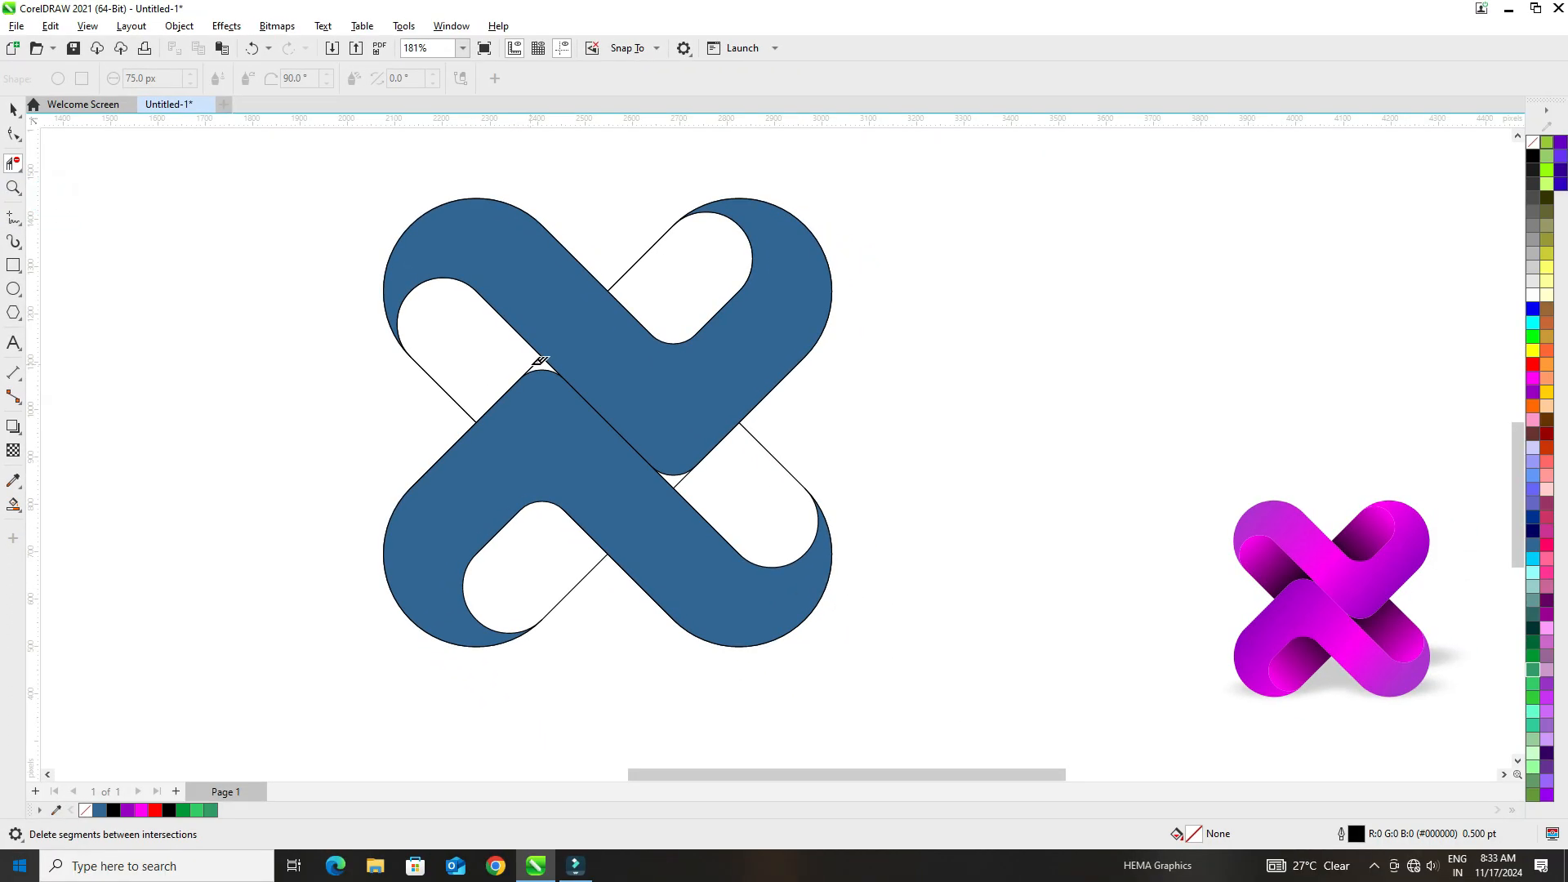
pyautogui.click(535, 366)
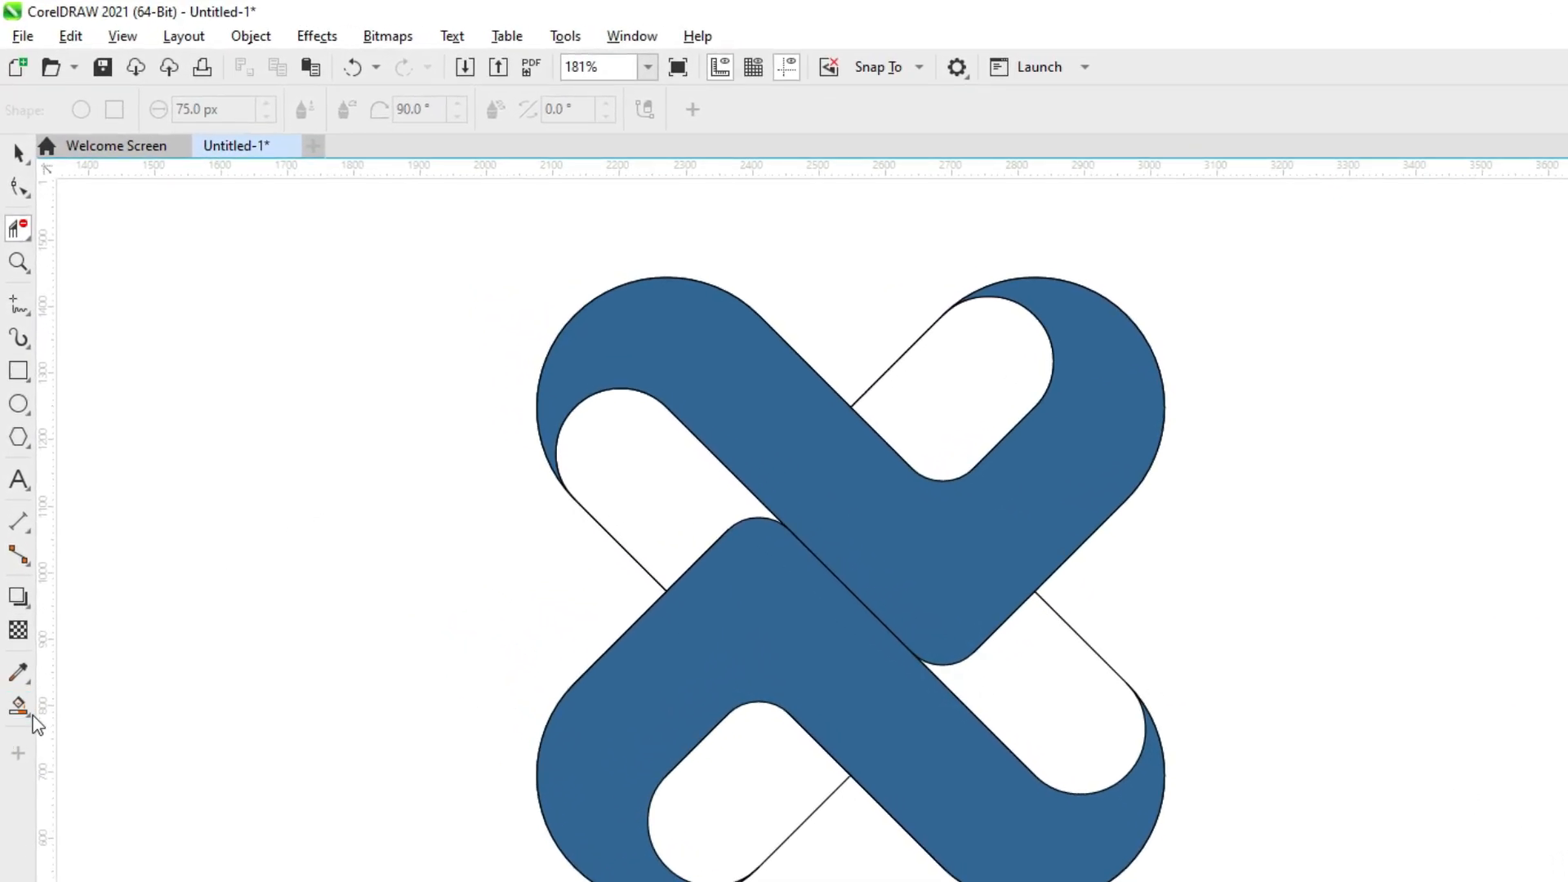
# Step: Fill the four remaining white regions in the arms of the X with blue using the Smart Fill tool
pyautogui.click(33, 717)
pyautogui.click(76, 733)
pyautogui.click(725, 778)
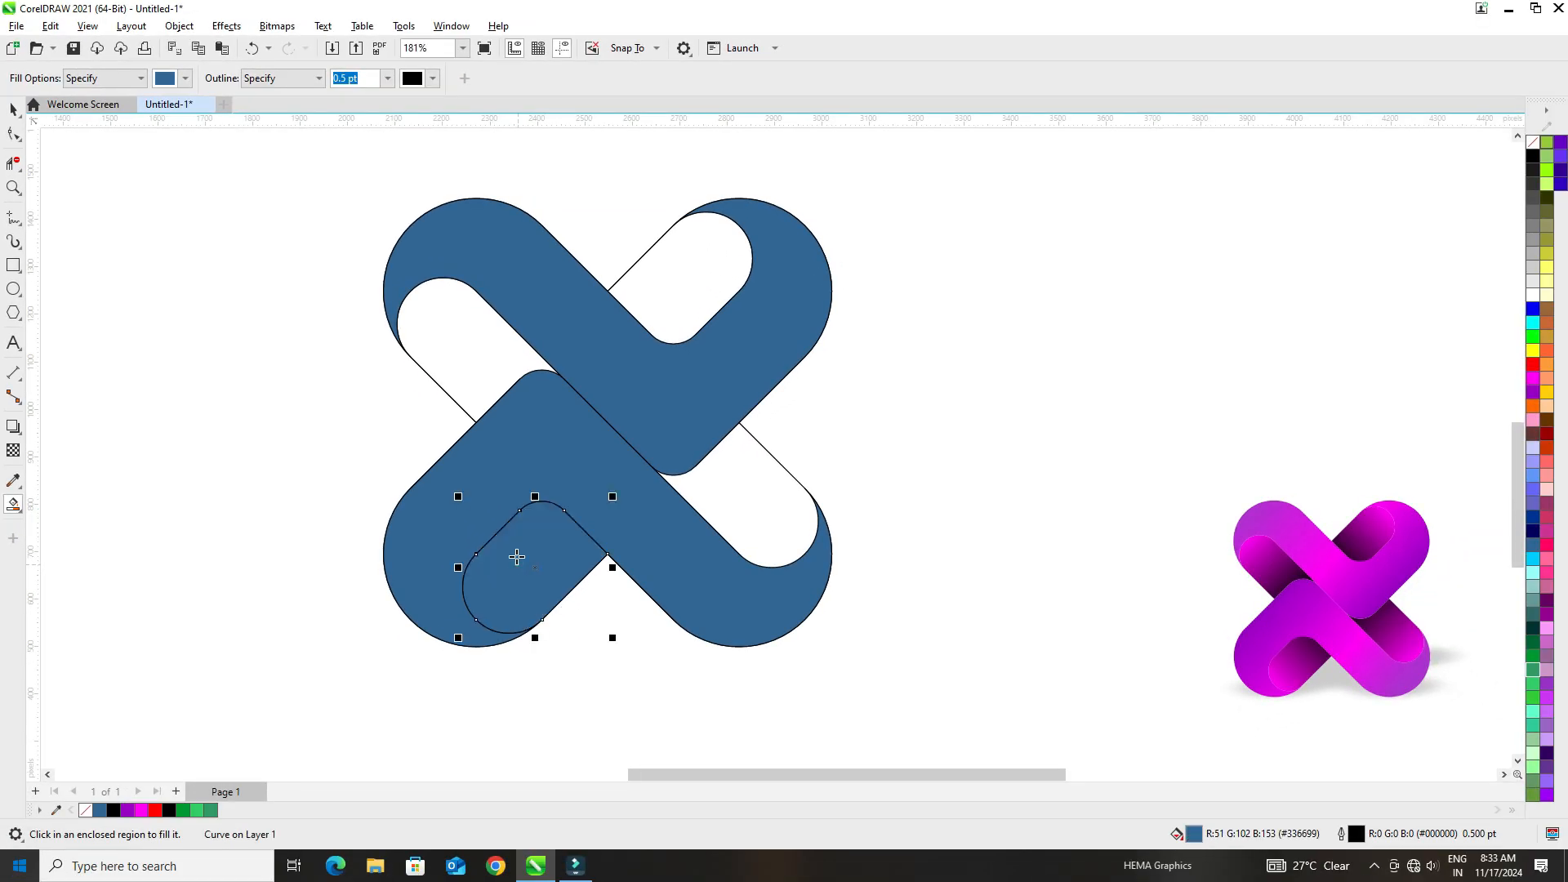
pyautogui.click(480, 337)
pyautogui.click(729, 480)
pyautogui.click(682, 300)
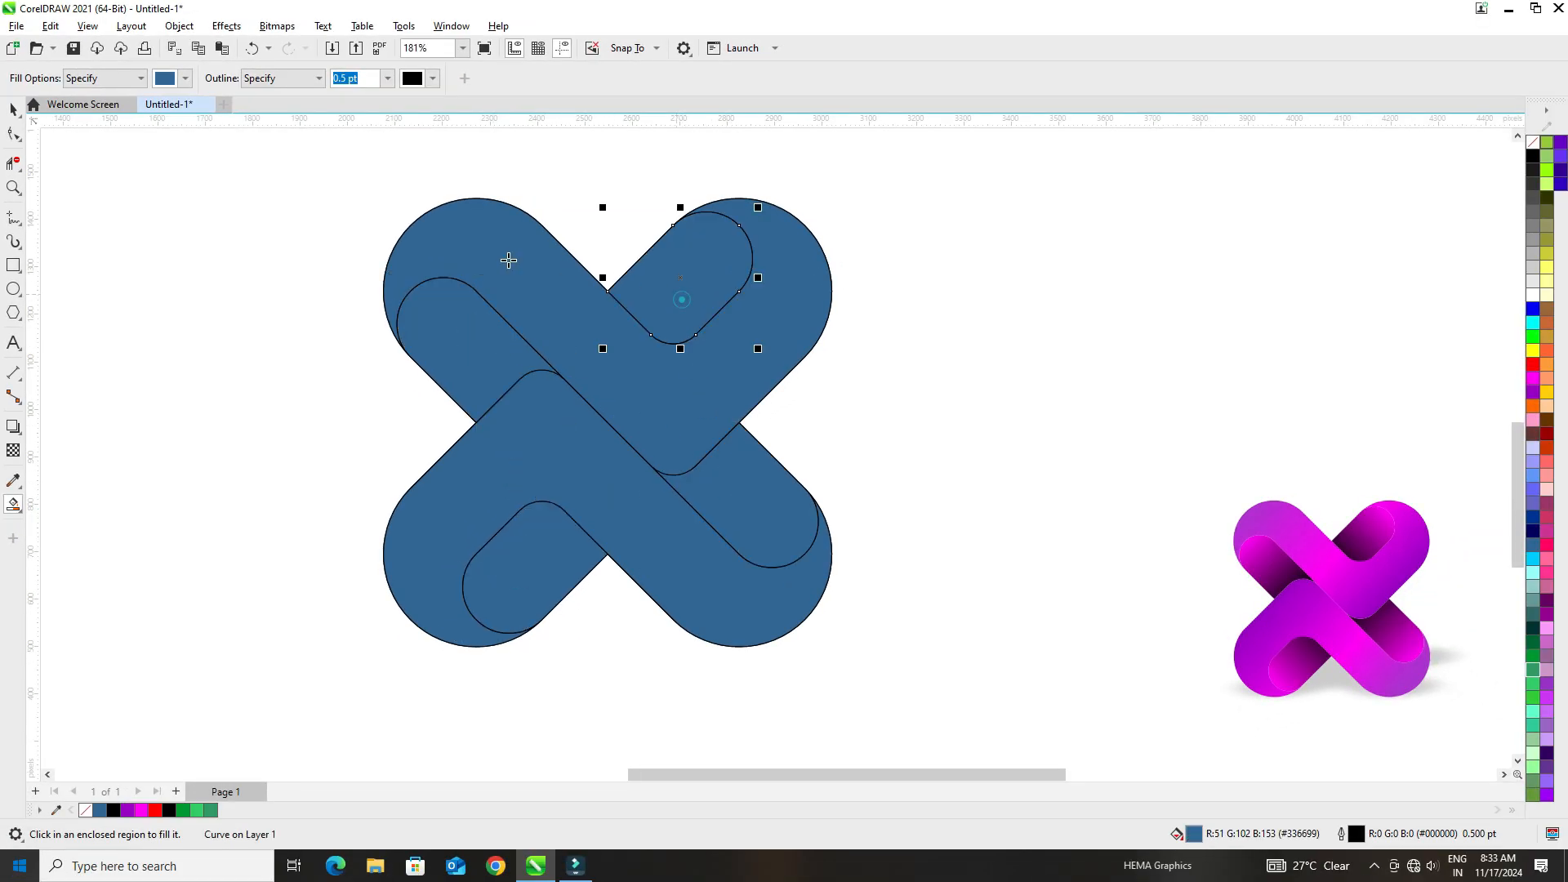
pyautogui.click(13, 109)
pyautogui.click(252, 428)
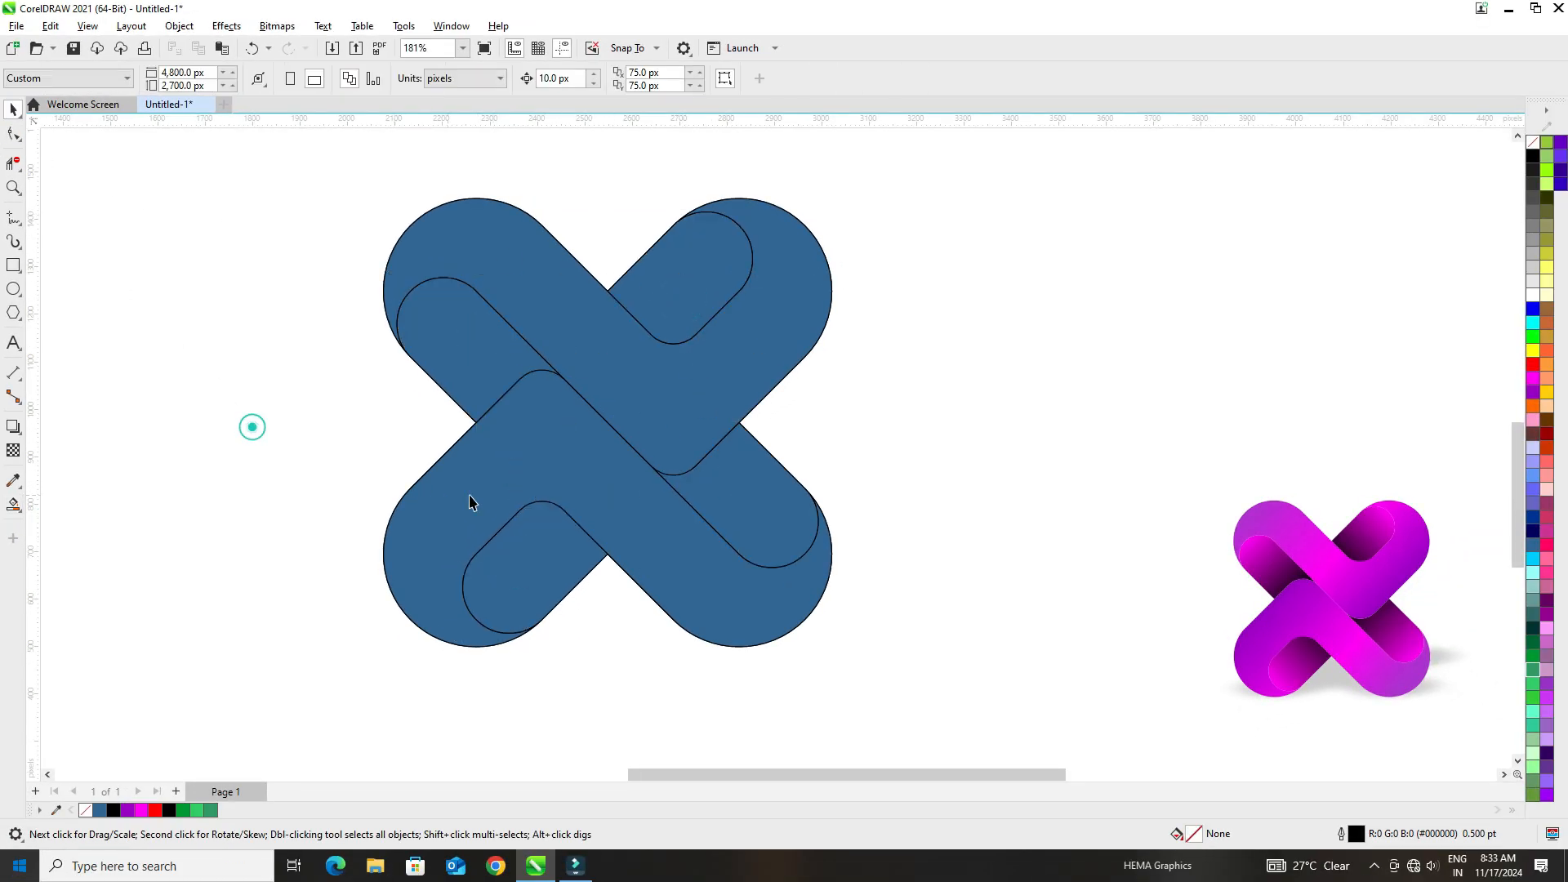
# Step: Move the six blue-filled pieces of the X aside together and delete the original outline group left behind
pyautogui.click(542, 566)
pyautogui.click(711, 490)
pyautogui.keyDown('shift'); pyautogui.click(468, 329); pyautogui.keyUp('shift')
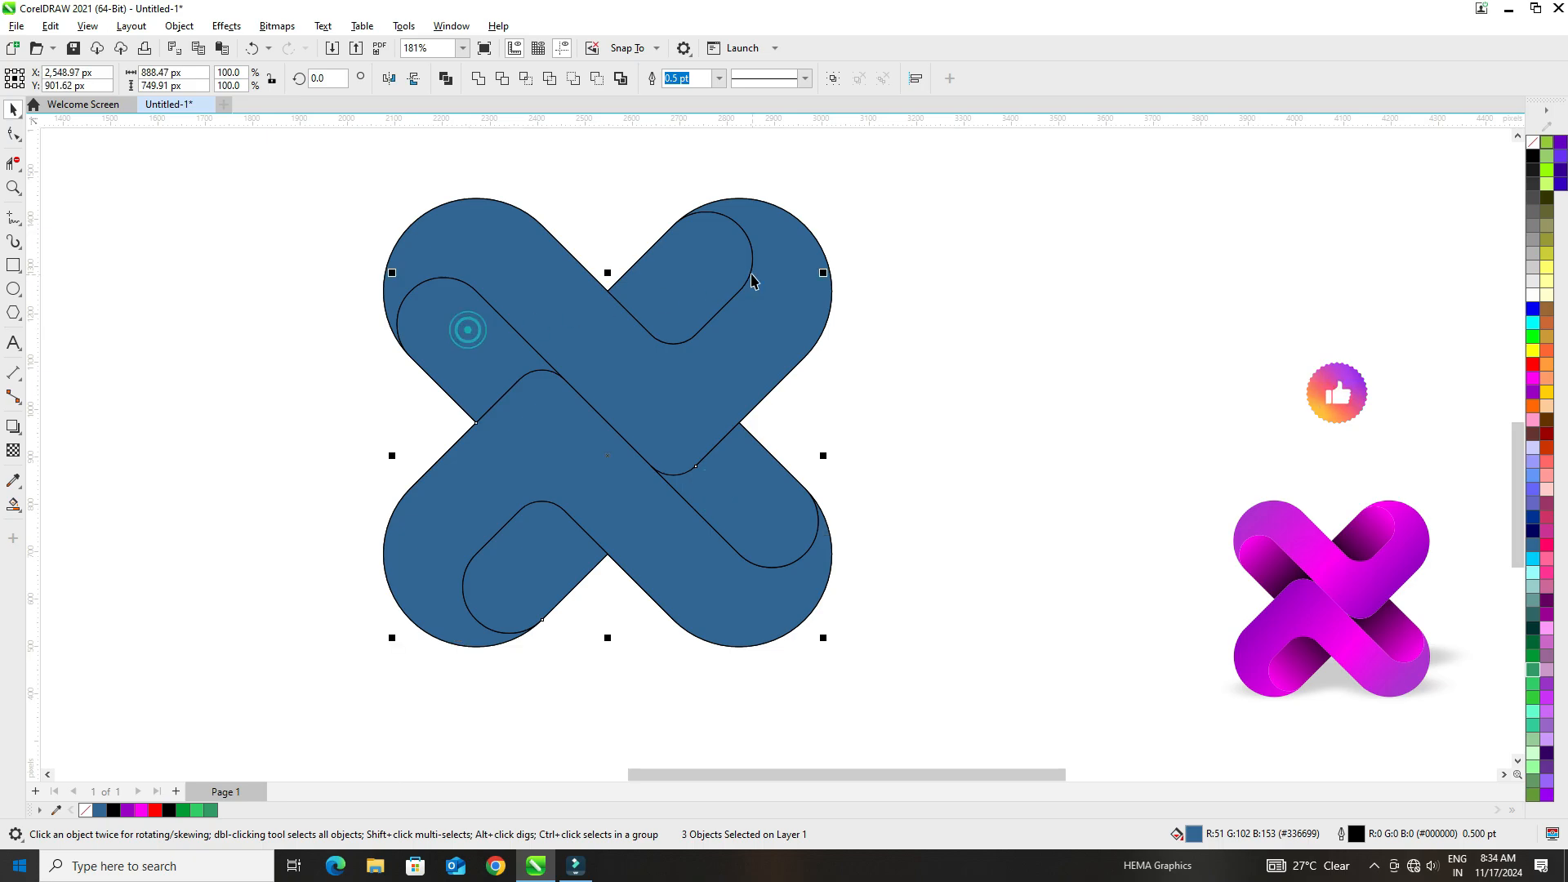
pyautogui.keyDown('shift'); pyautogui.click(662, 276); pyautogui.keyUp('shift')
pyautogui.keyDown('shift'); pyautogui.click(585, 479); pyautogui.keyUp('shift')
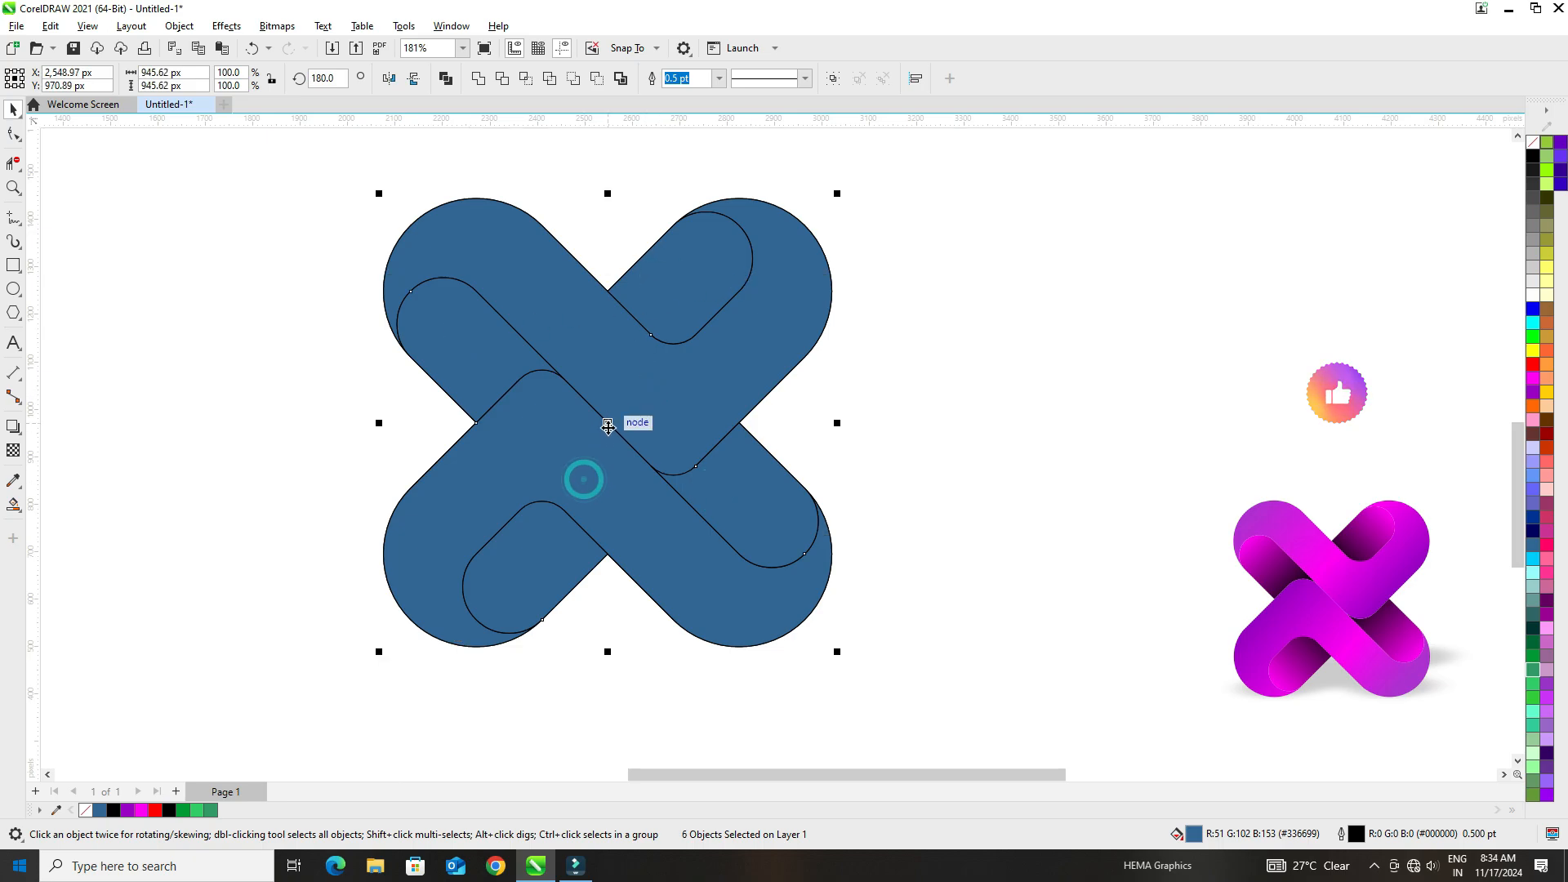
pyautogui.moveTo(608, 424); pyautogui.dragTo(1016, 455)
pyautogui.click(660, 379)
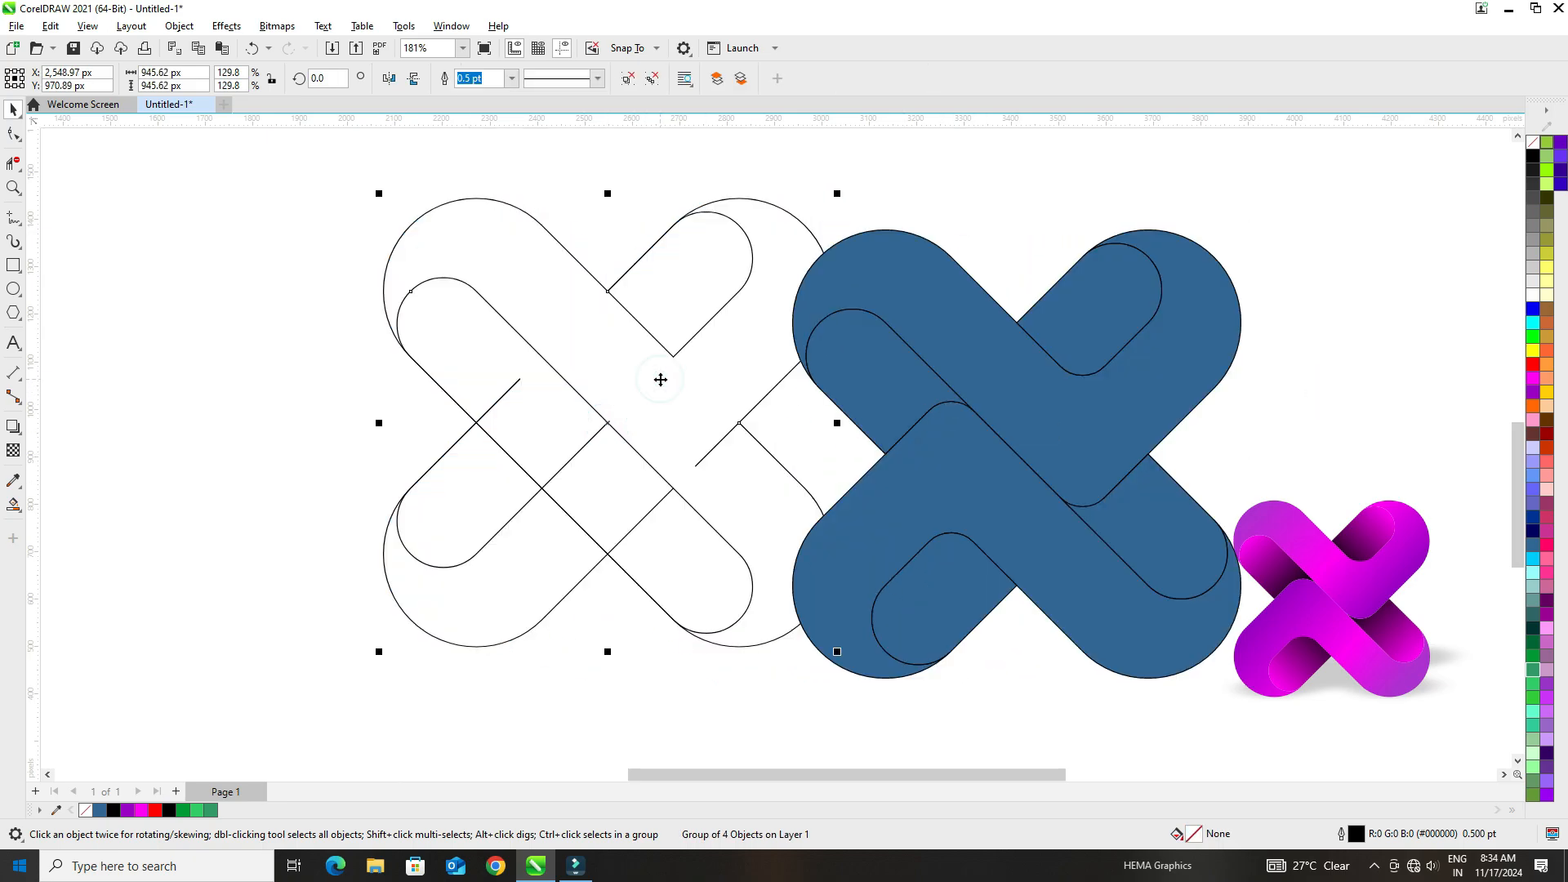
pyautogui.press('Delete')
# Step: Select all blue pieces of the X and move them back to the outline's former place, away from the reference logo
pyautogui.moveTo(836, 237); pyautogui.dragTo(1321, 705)
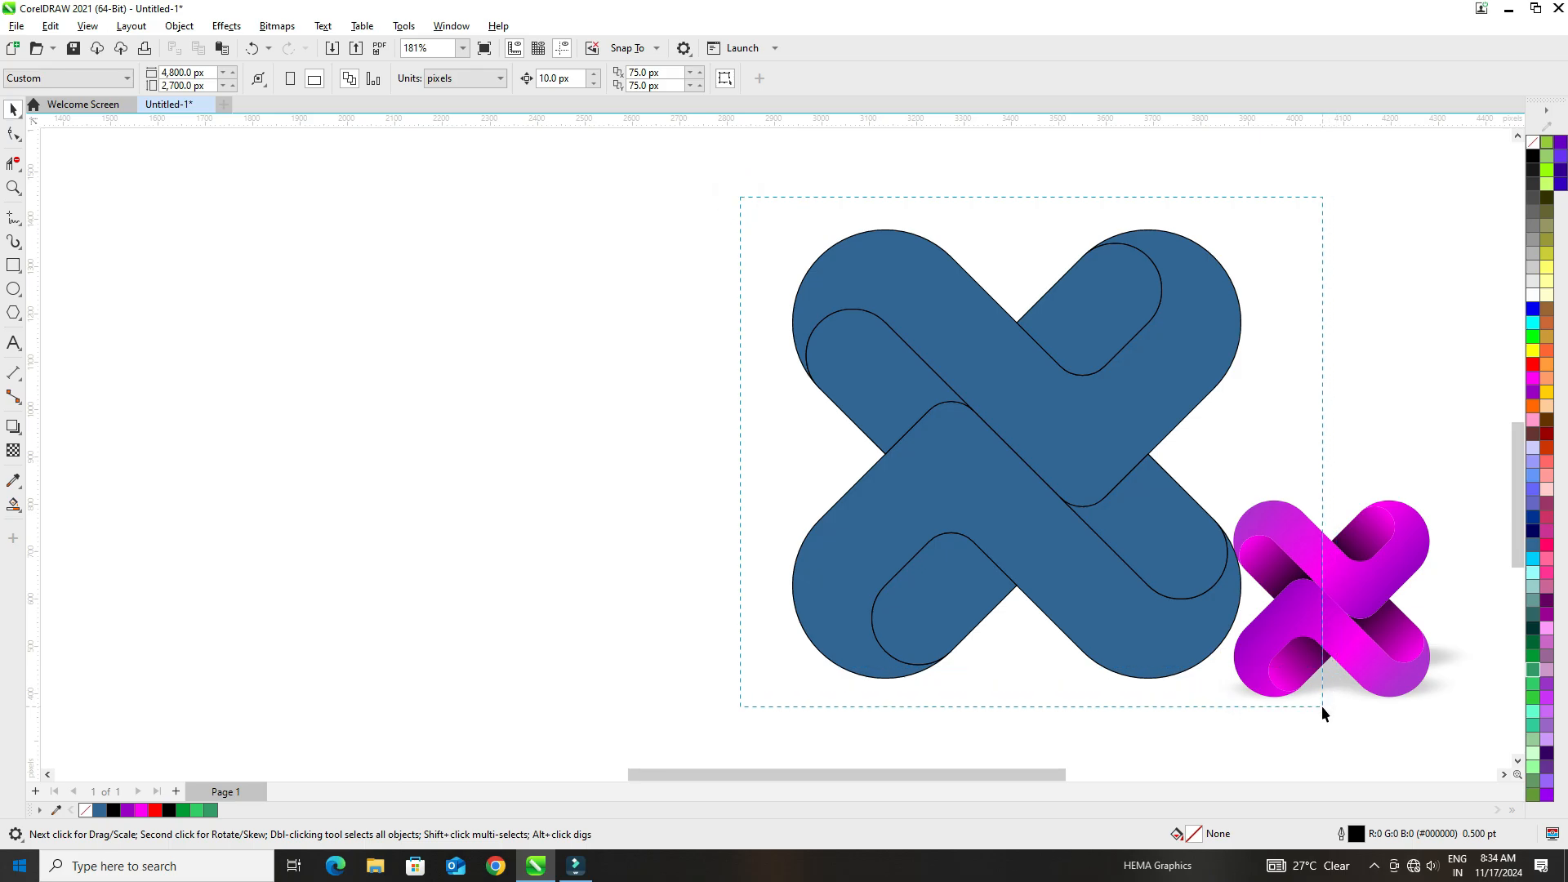
pyautogui.moveTo(1064, 496); pyautogui.dragTo(666, 489)
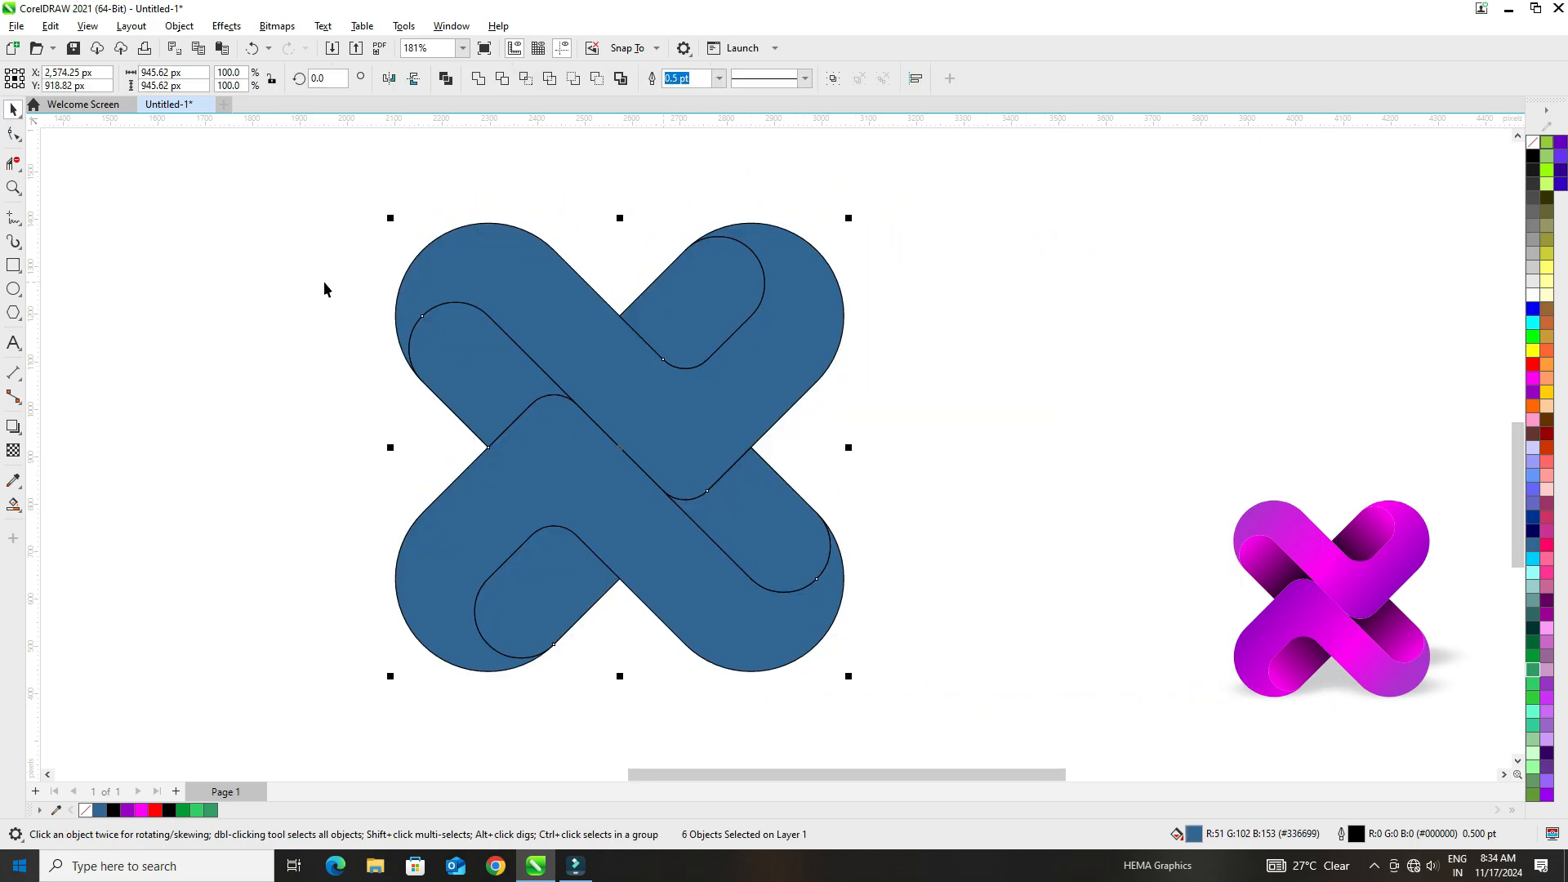
pyautogui.click(324, 281)
# Step: Apply a linear fountain fill to the upper-left inner piece, running from magenta at the rounded end to black just past the centre end
pyautogui.click(451, 365)
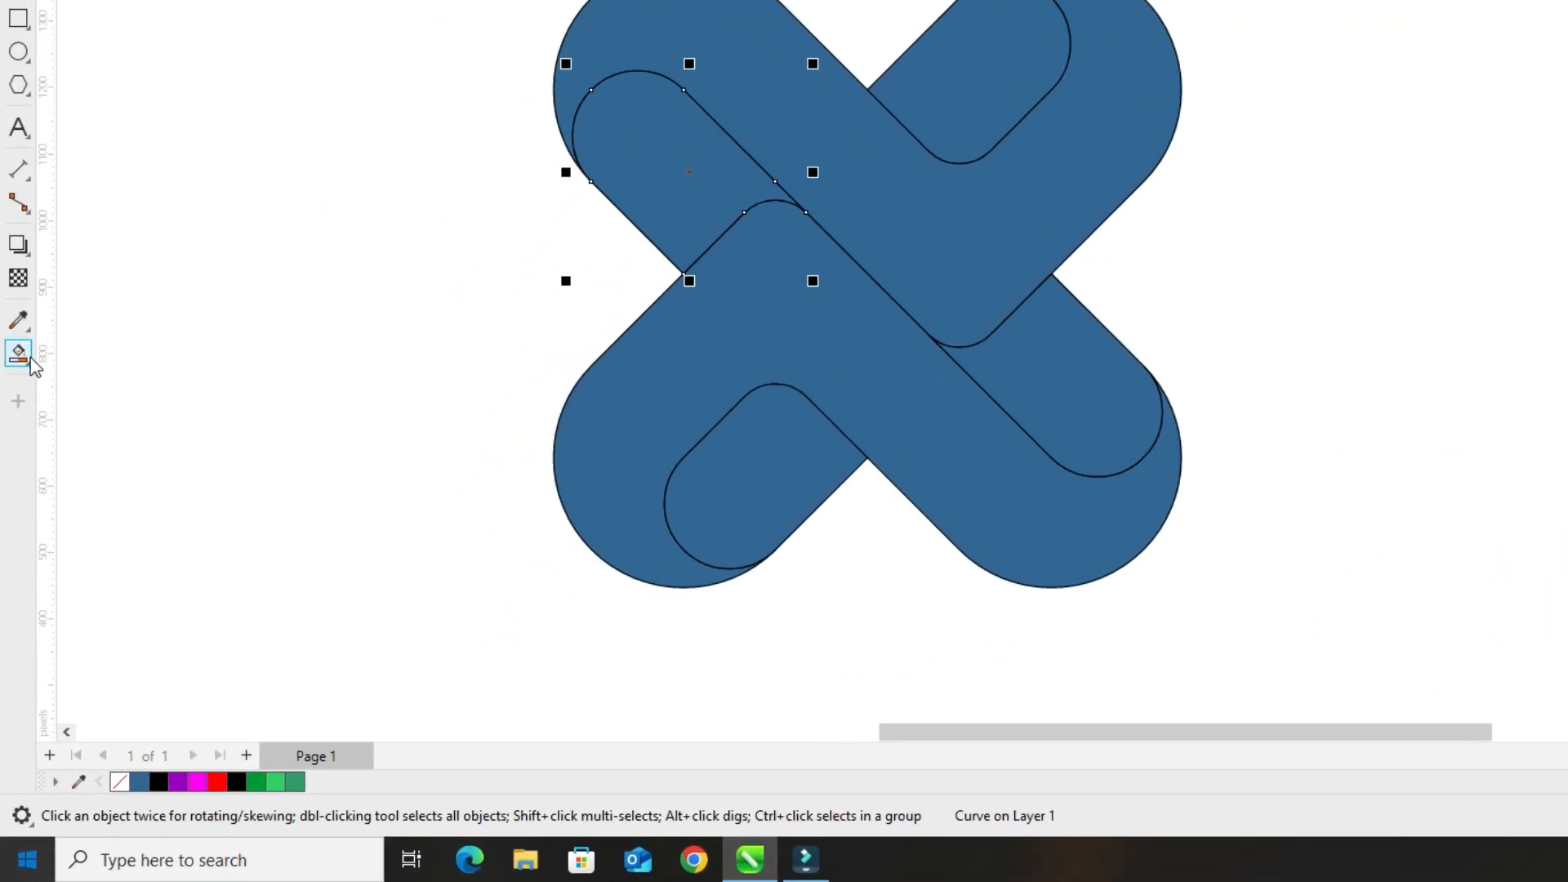
pyautogui.click(19, 511)
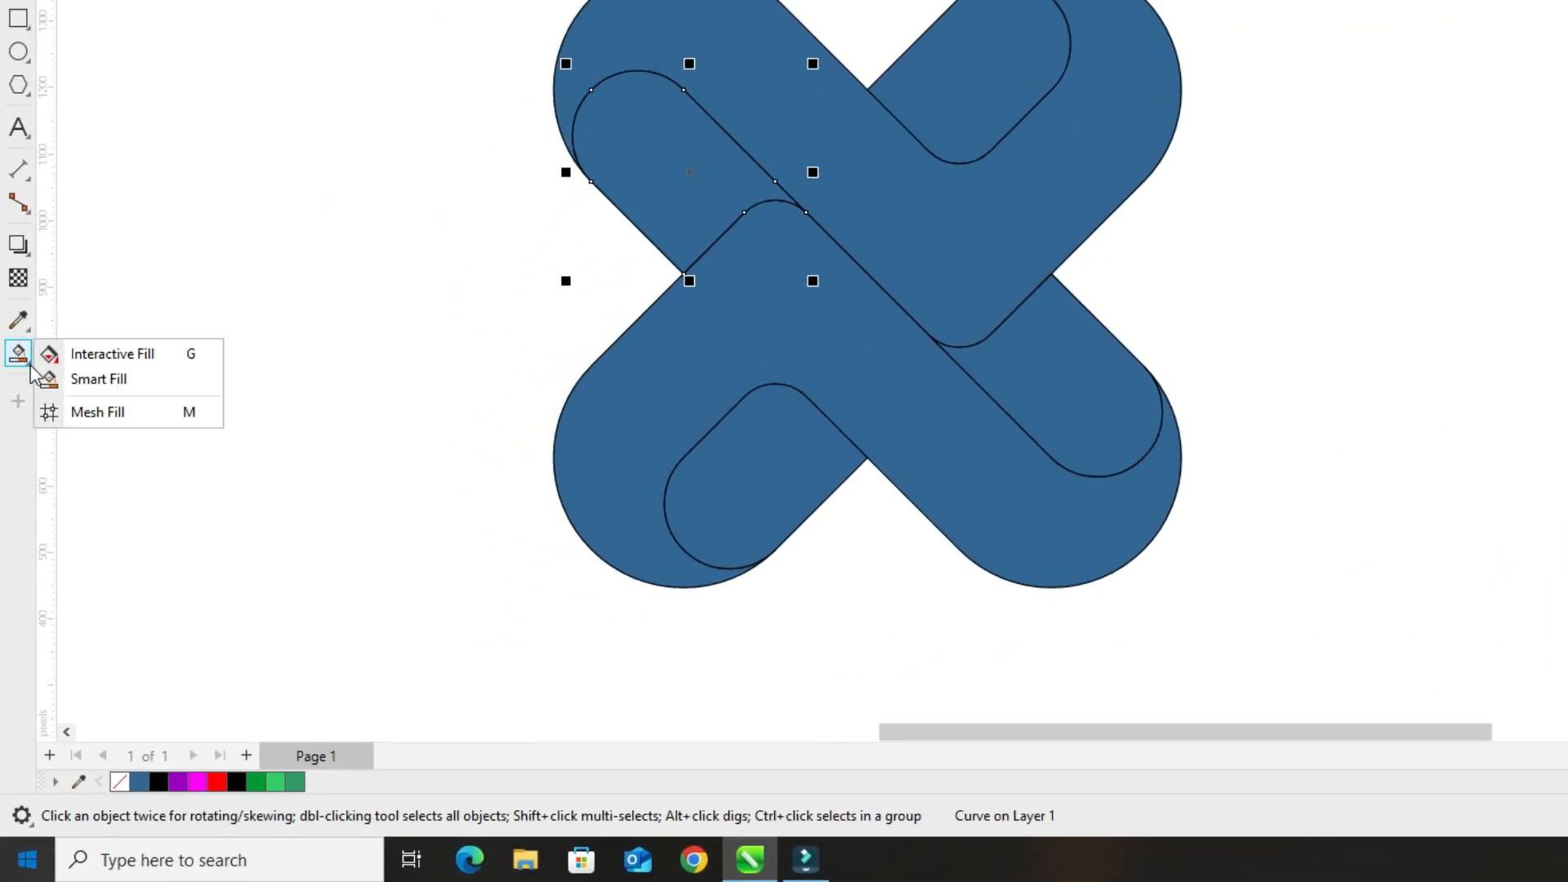
pyautogui.click(122, 354)
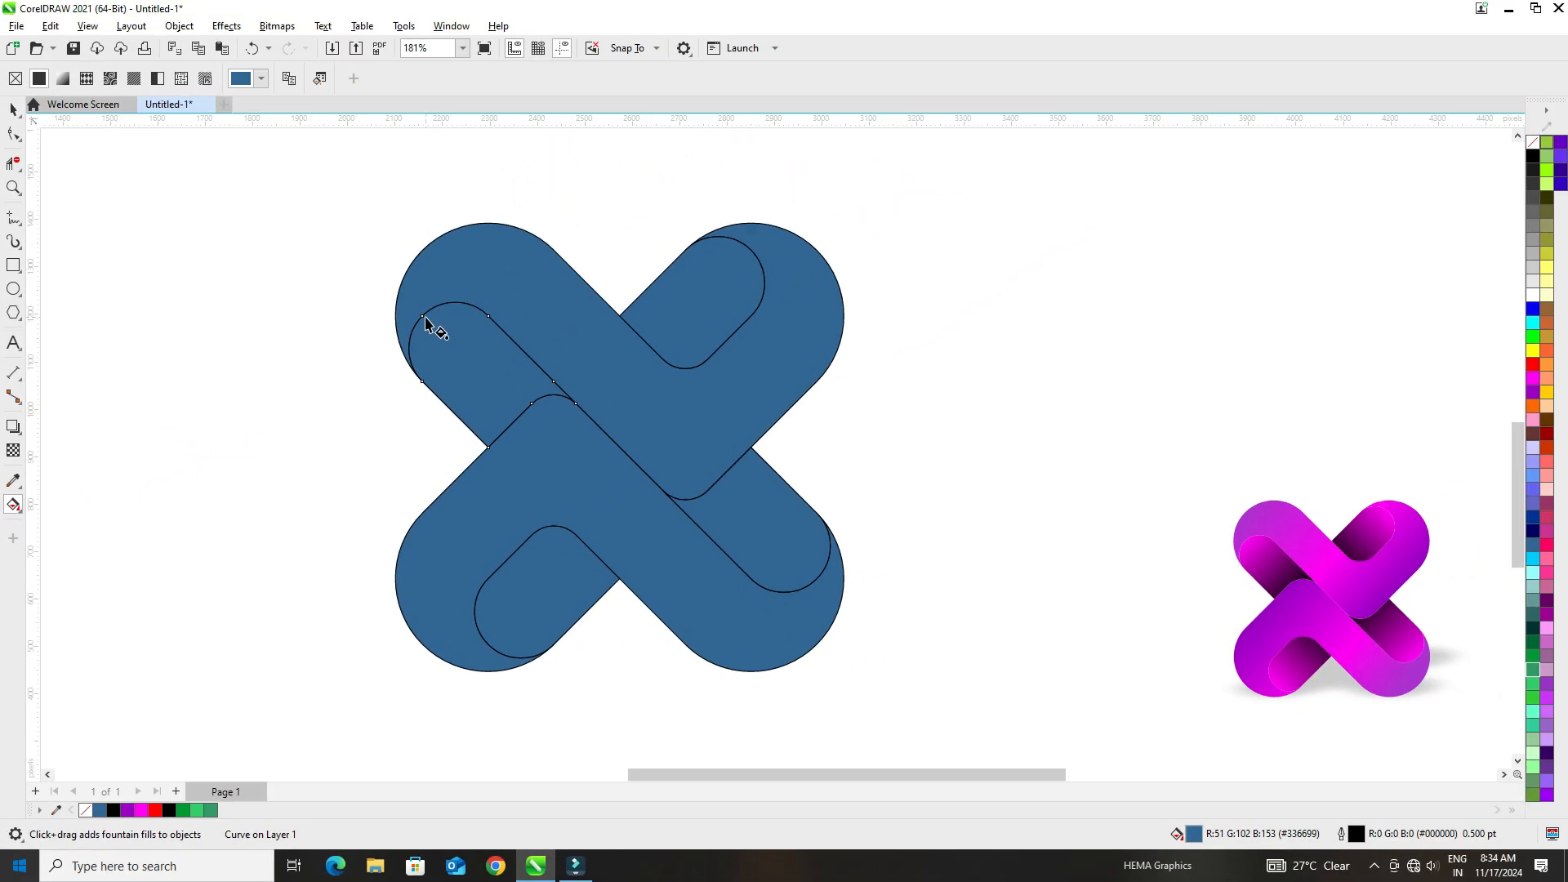
pyautogui.moveTo(424, 317); pyautogui.dragTo(527, 421)
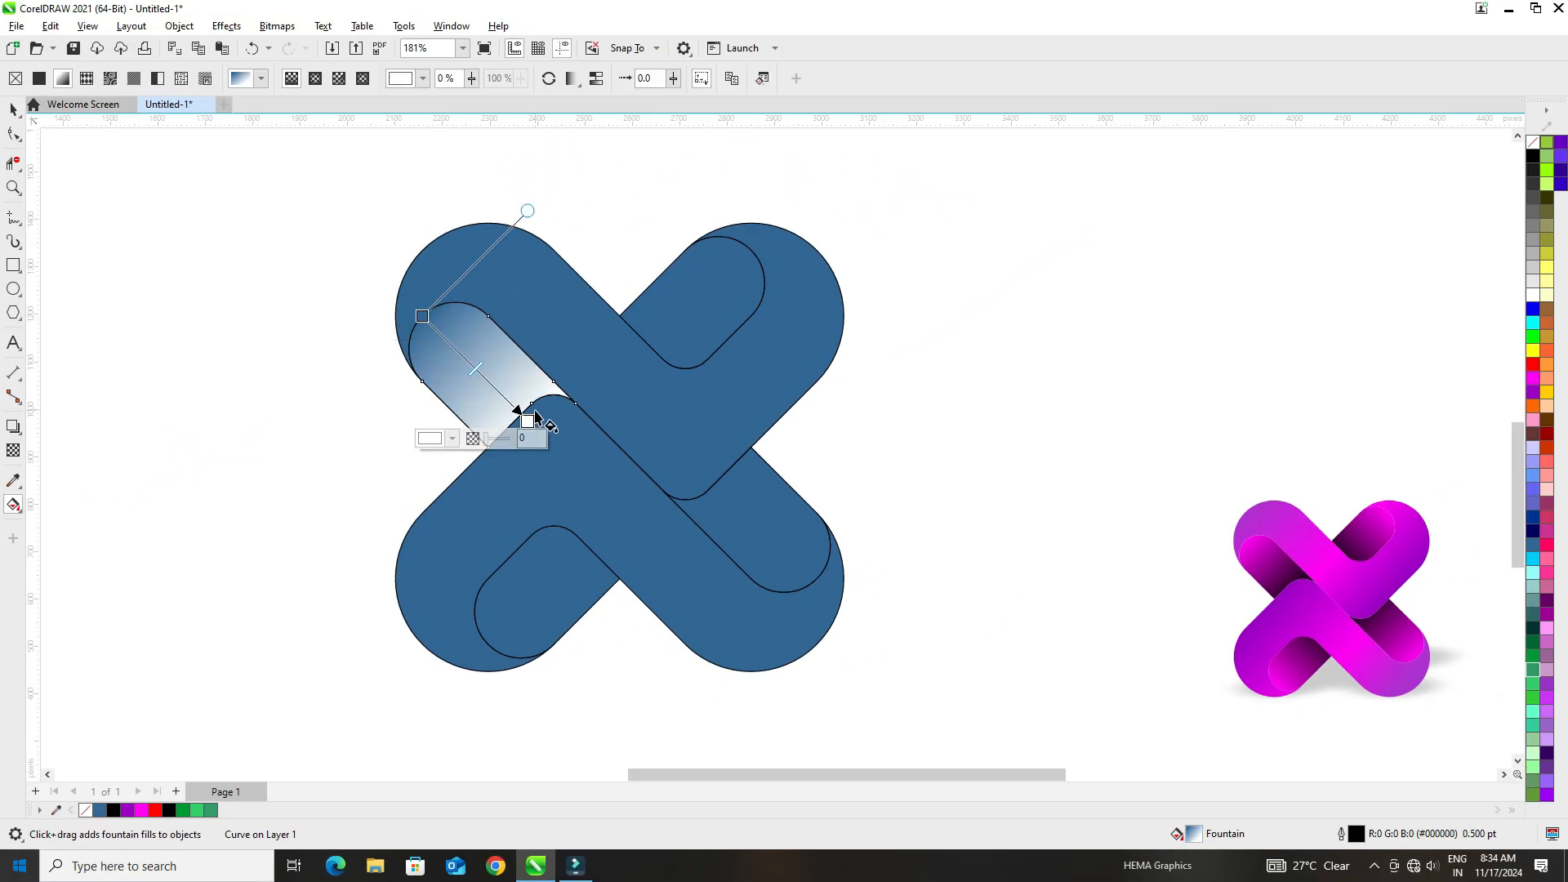
pyautogui.click(168, 810)
pyautogui.moveTo(126, 813); pyautogui.dragTo(422, 317)
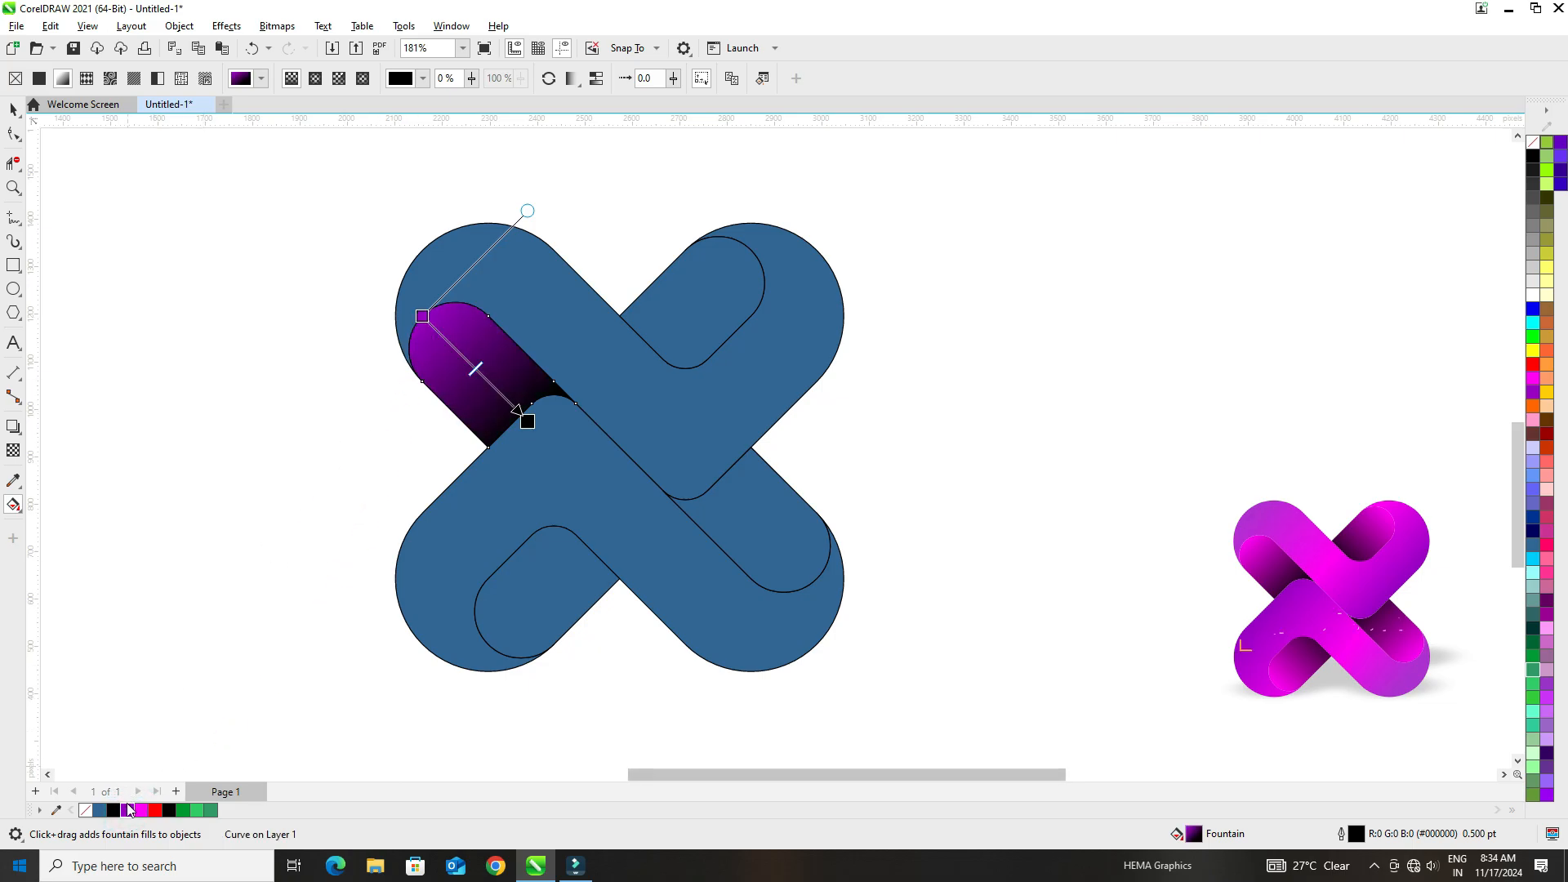
pyautogui.moveTo(141, 810); pyautogui.dragTo(422, 317)
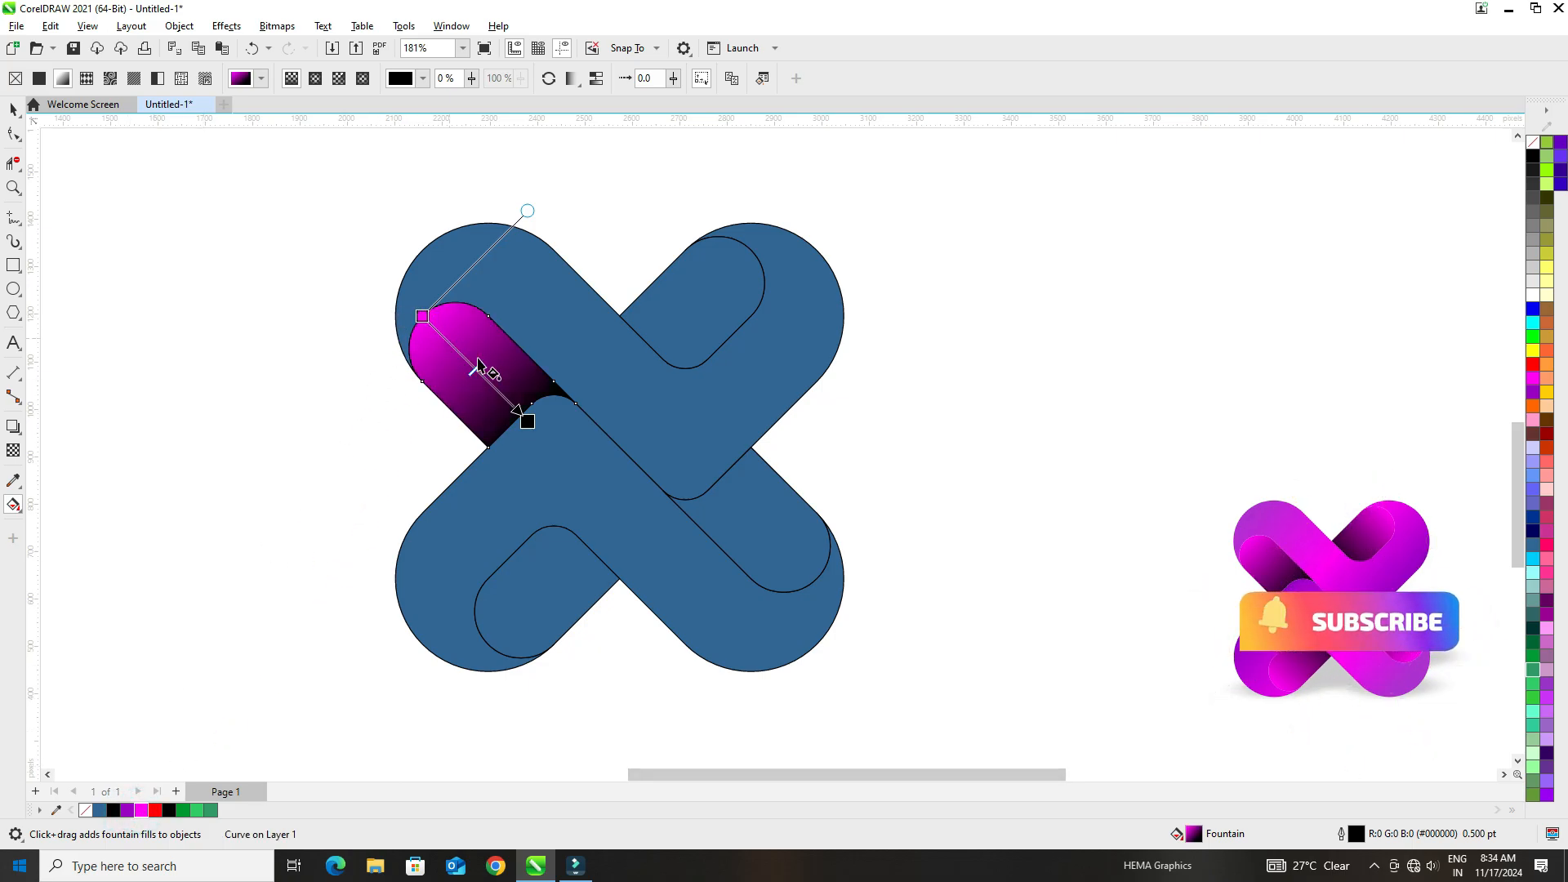
pyautogui.moveTo(528, 421); pyautogui.dragTo(564, 456)
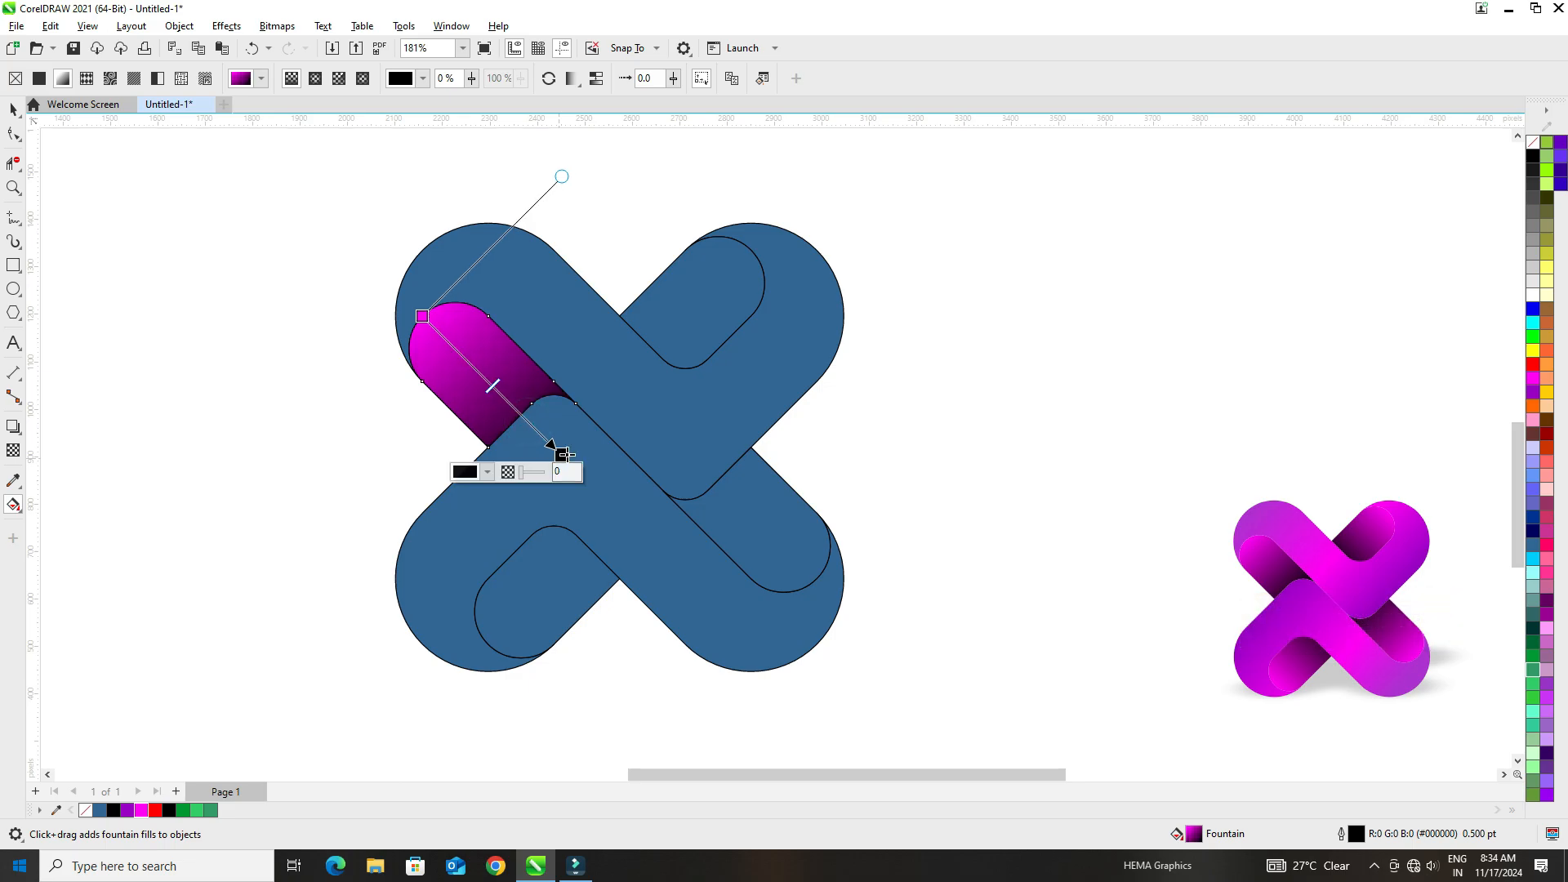
# Step: Repeat the magenta-to-black gradient on the other three inner pieces, with magenta at each rounded outer end and black toward the centre
pyautogui.click(672, 329)
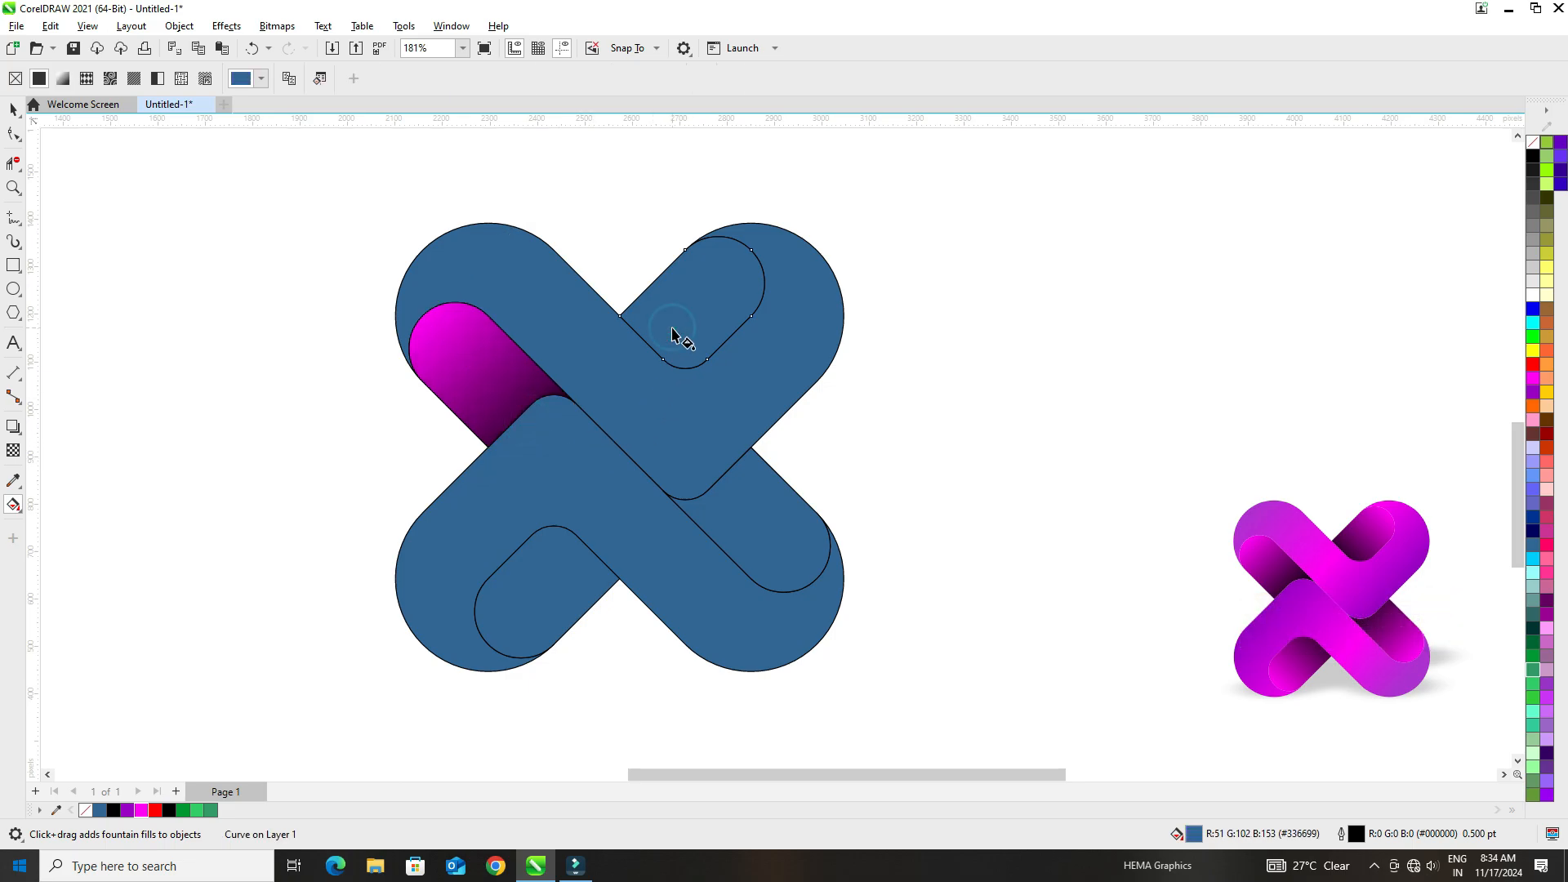
pyautogui.hotkey('ctrl', 'r')
pyautogui.moveTo(753, 250); pyautogui.dragTo(612, 389)
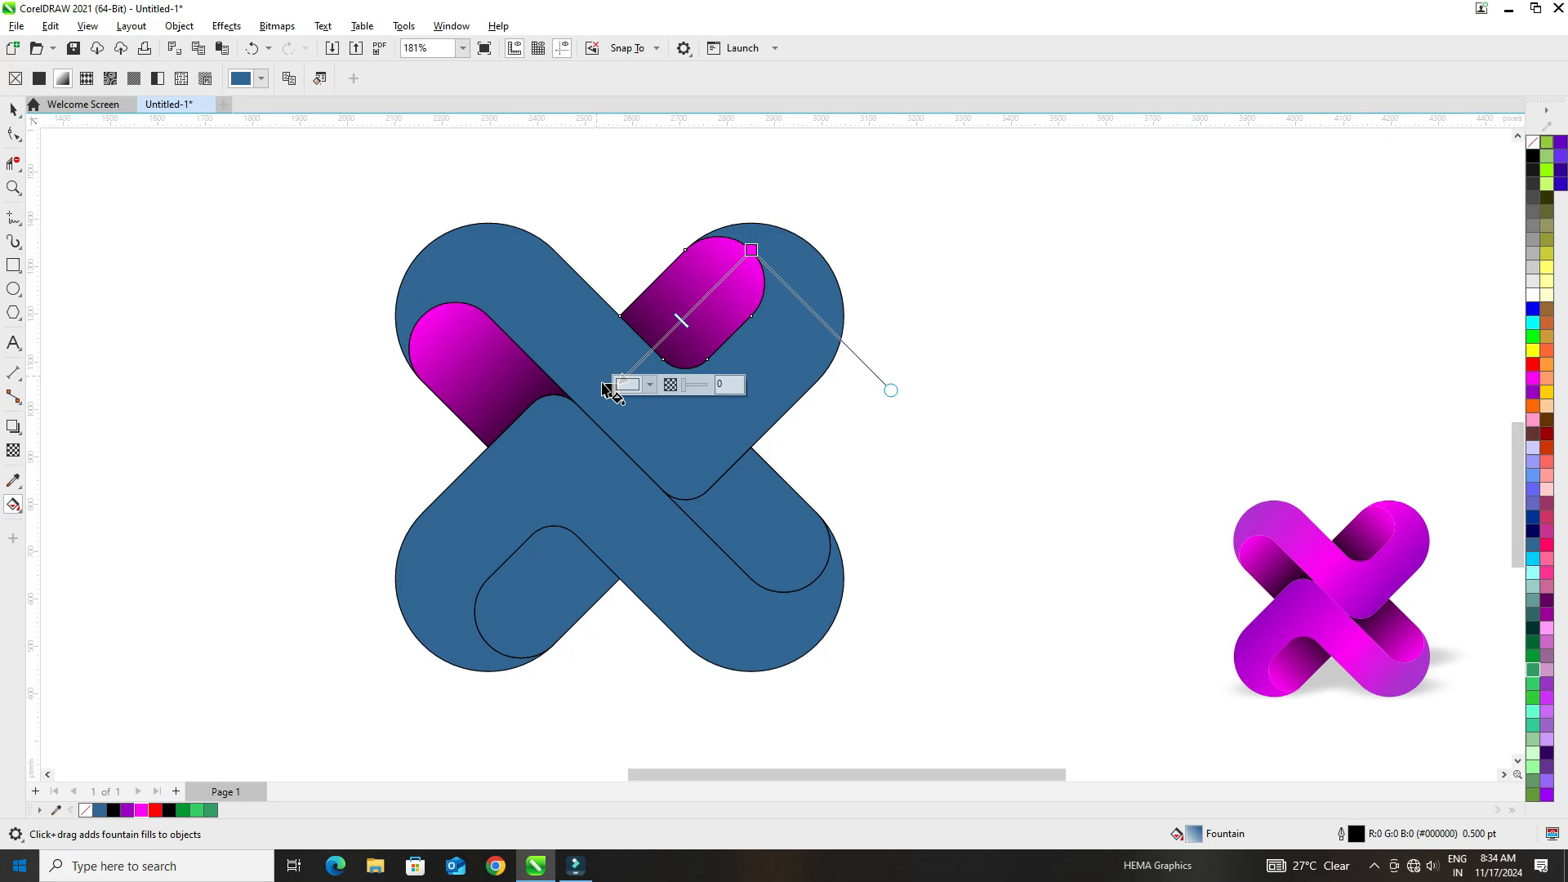
pyautogui.click(735, 518)
pyautogui.hotkey('ctrl', 'r')
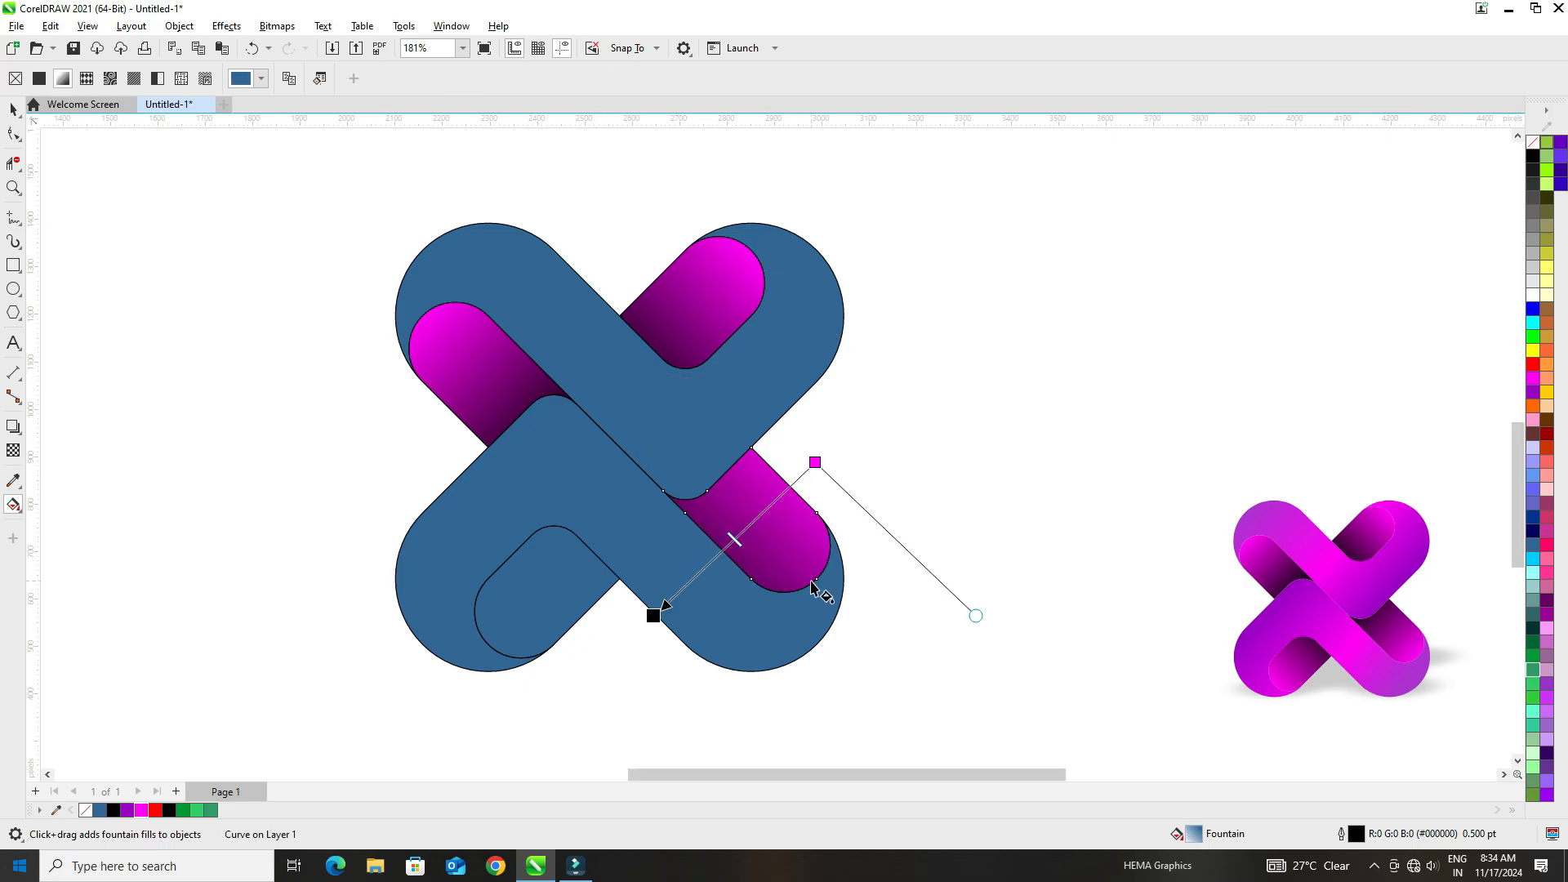
pyautogui.moveTo(821, 582); pyautogui.dragTo(690, 452)
pyautogui.click(554, 572)
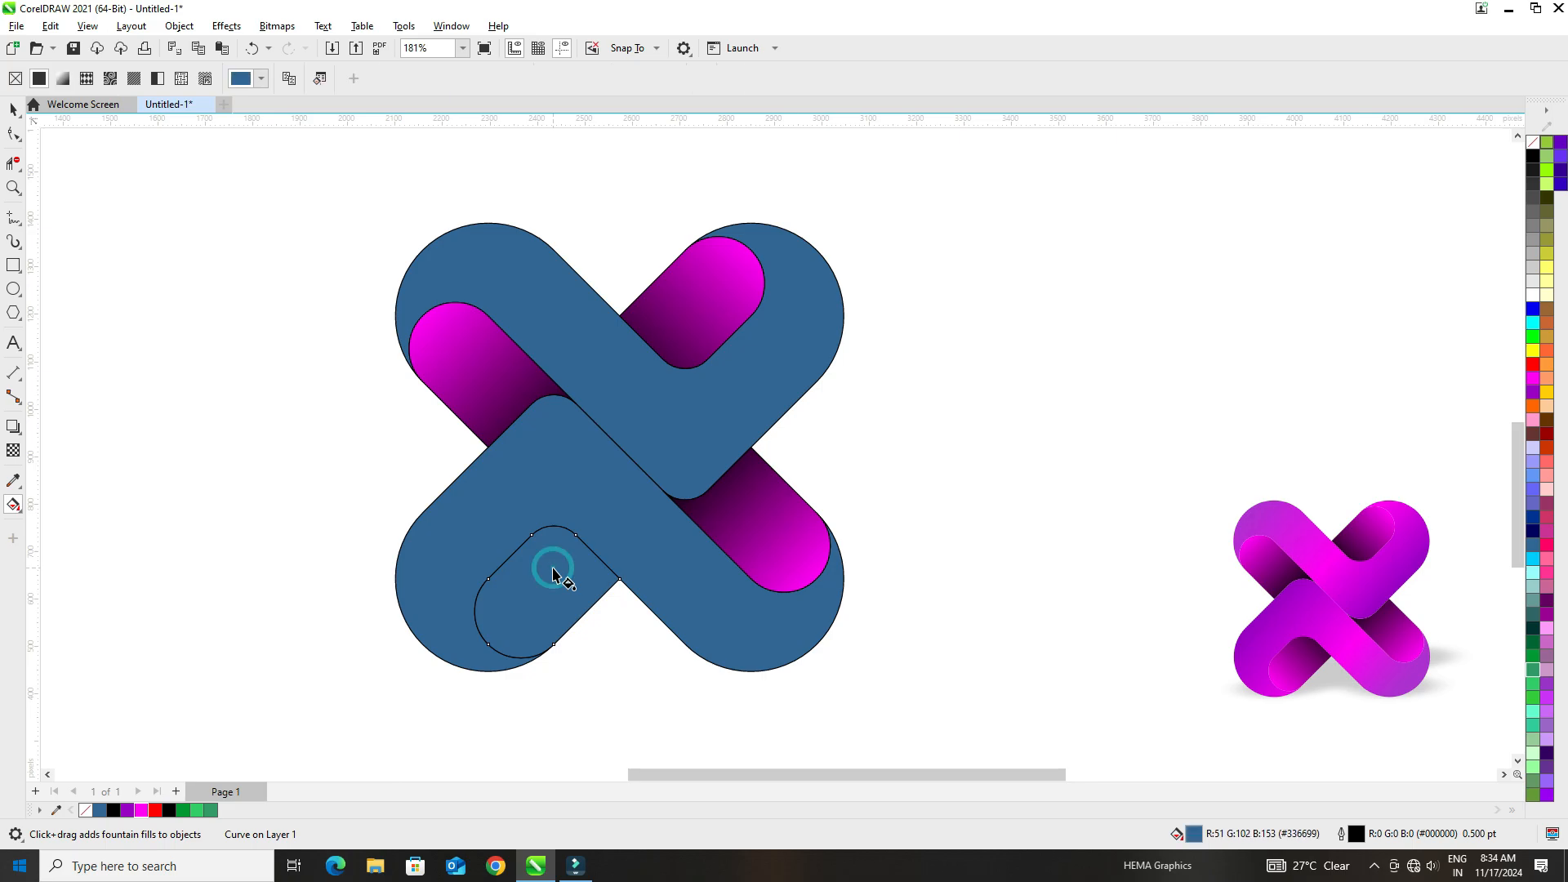
pyautogui.hotkey('ctrl', 'r')
pyautogui.moveTo(491, 650); pyautogui.dragTo(617, 512)
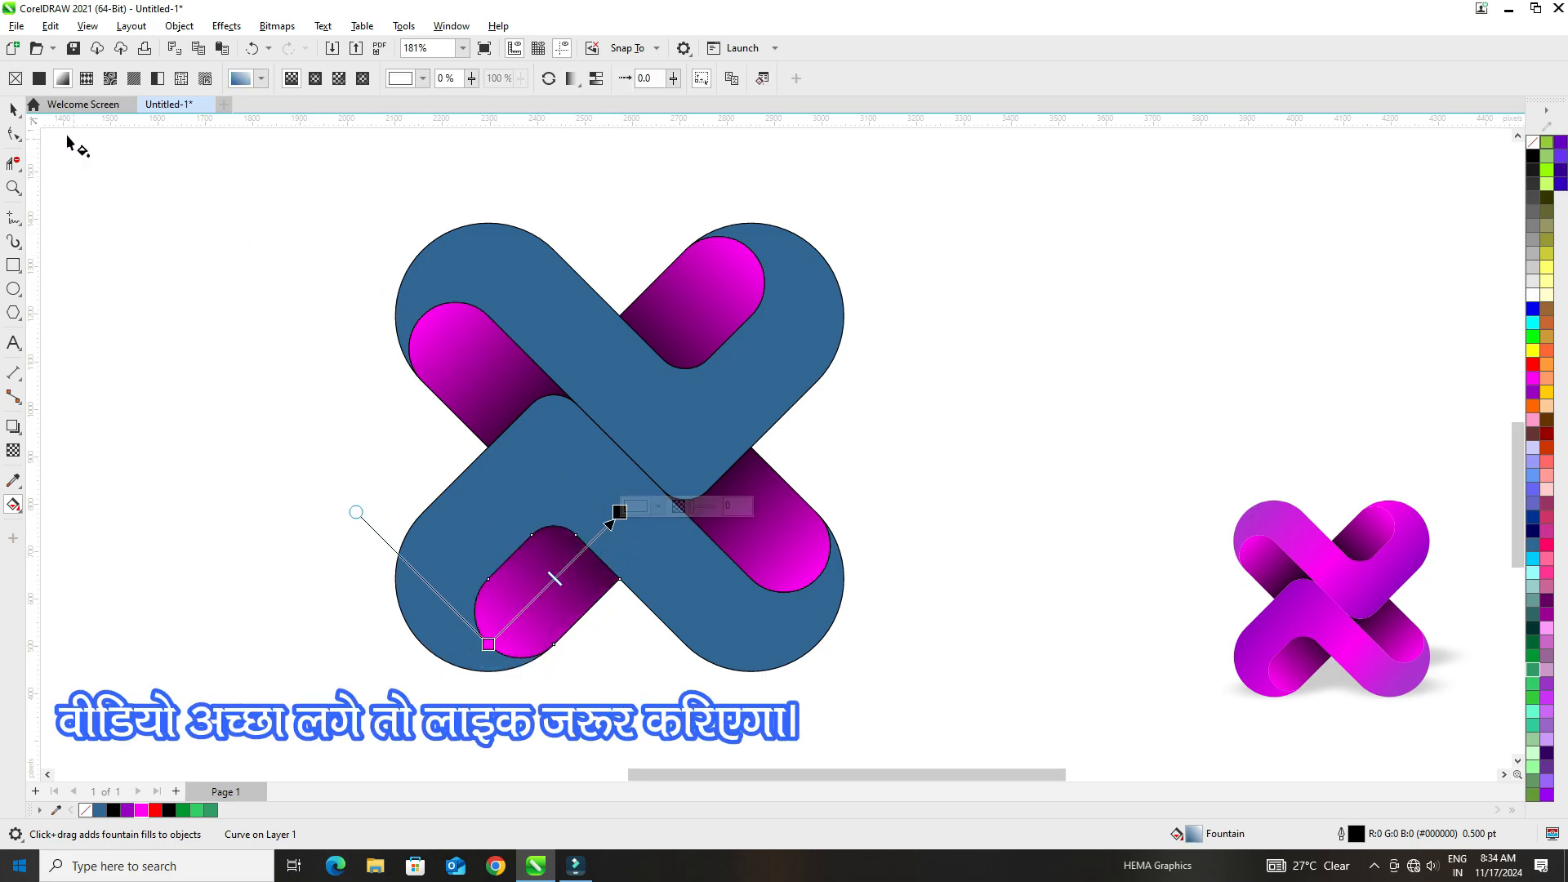
# Step: Give the upper V band a diagonal gradient from its upper-left end to its tip, purple at both ends with magenta at 66%
pyautogui.click(537, 303)
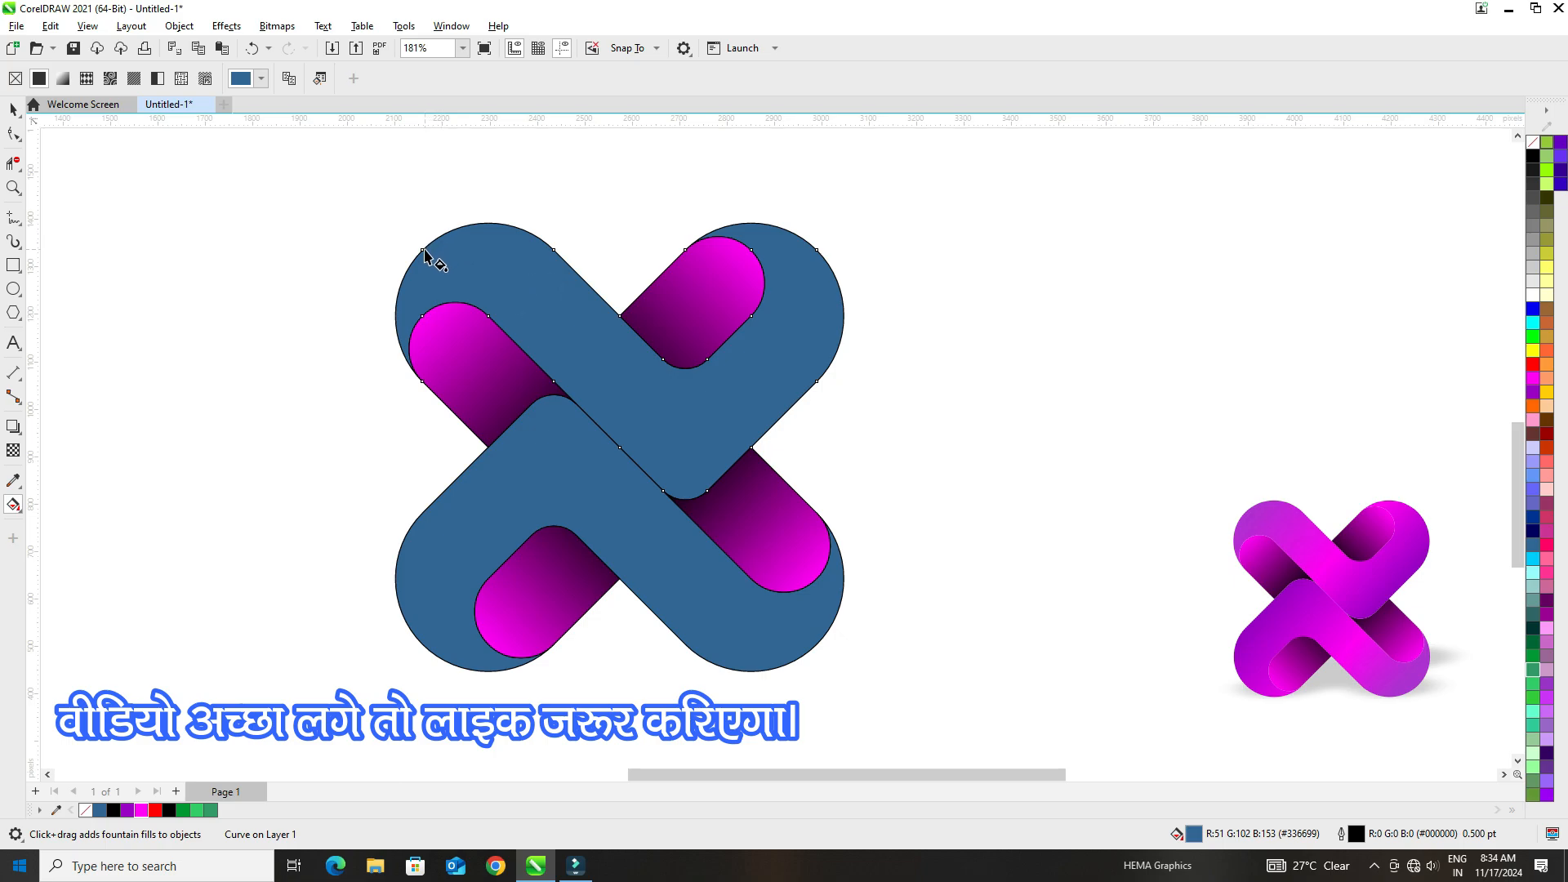
pyautogui.moveTo(422, 254); pyautogui.dragTo(677, 532)
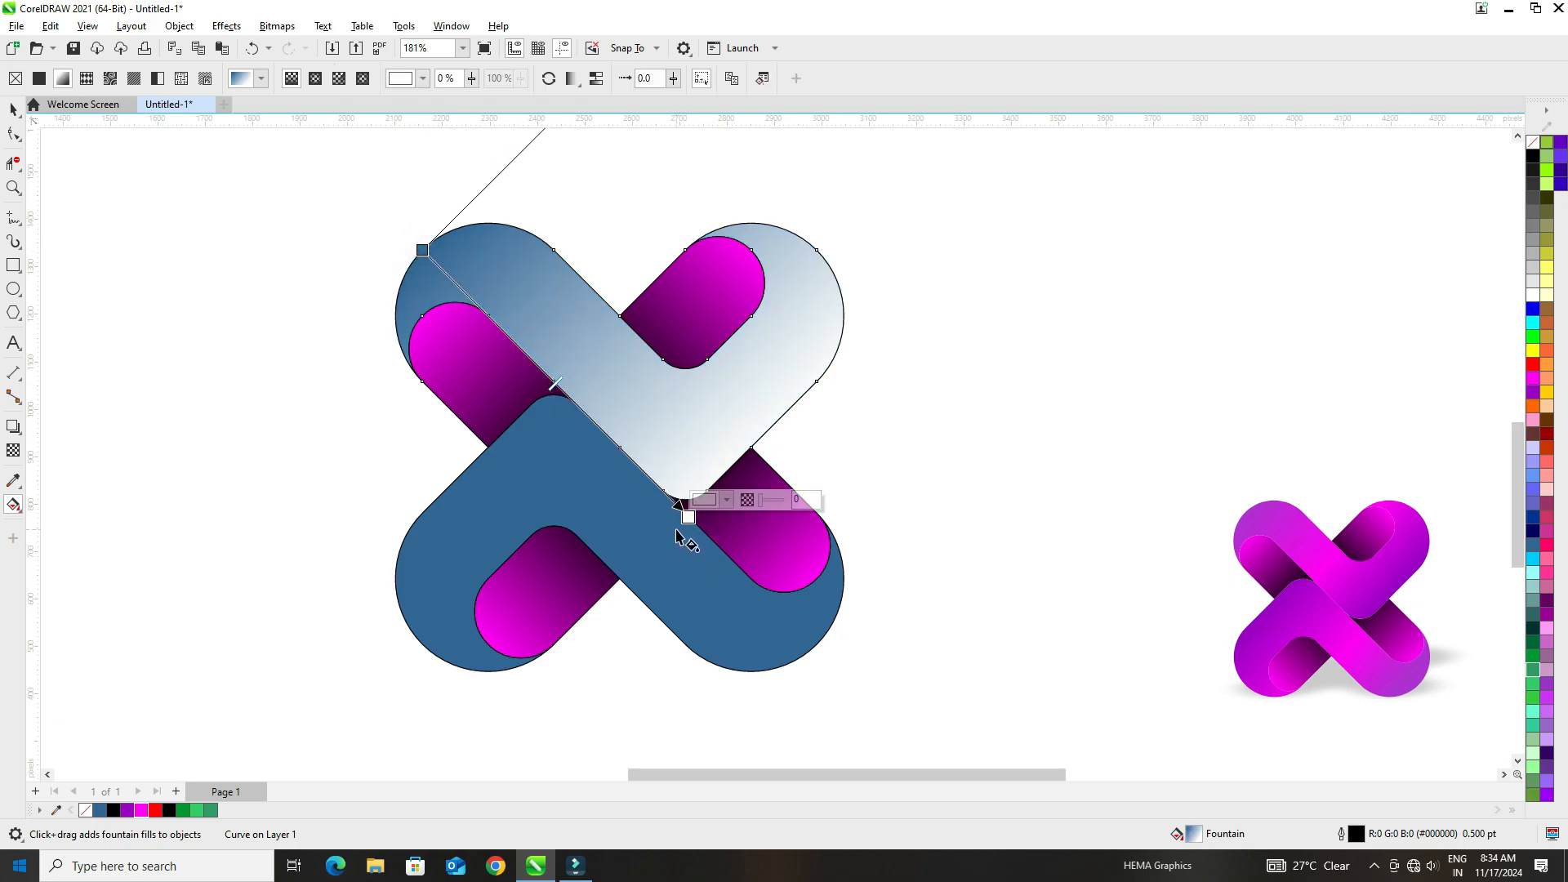
pyautogui.click(157, 813)
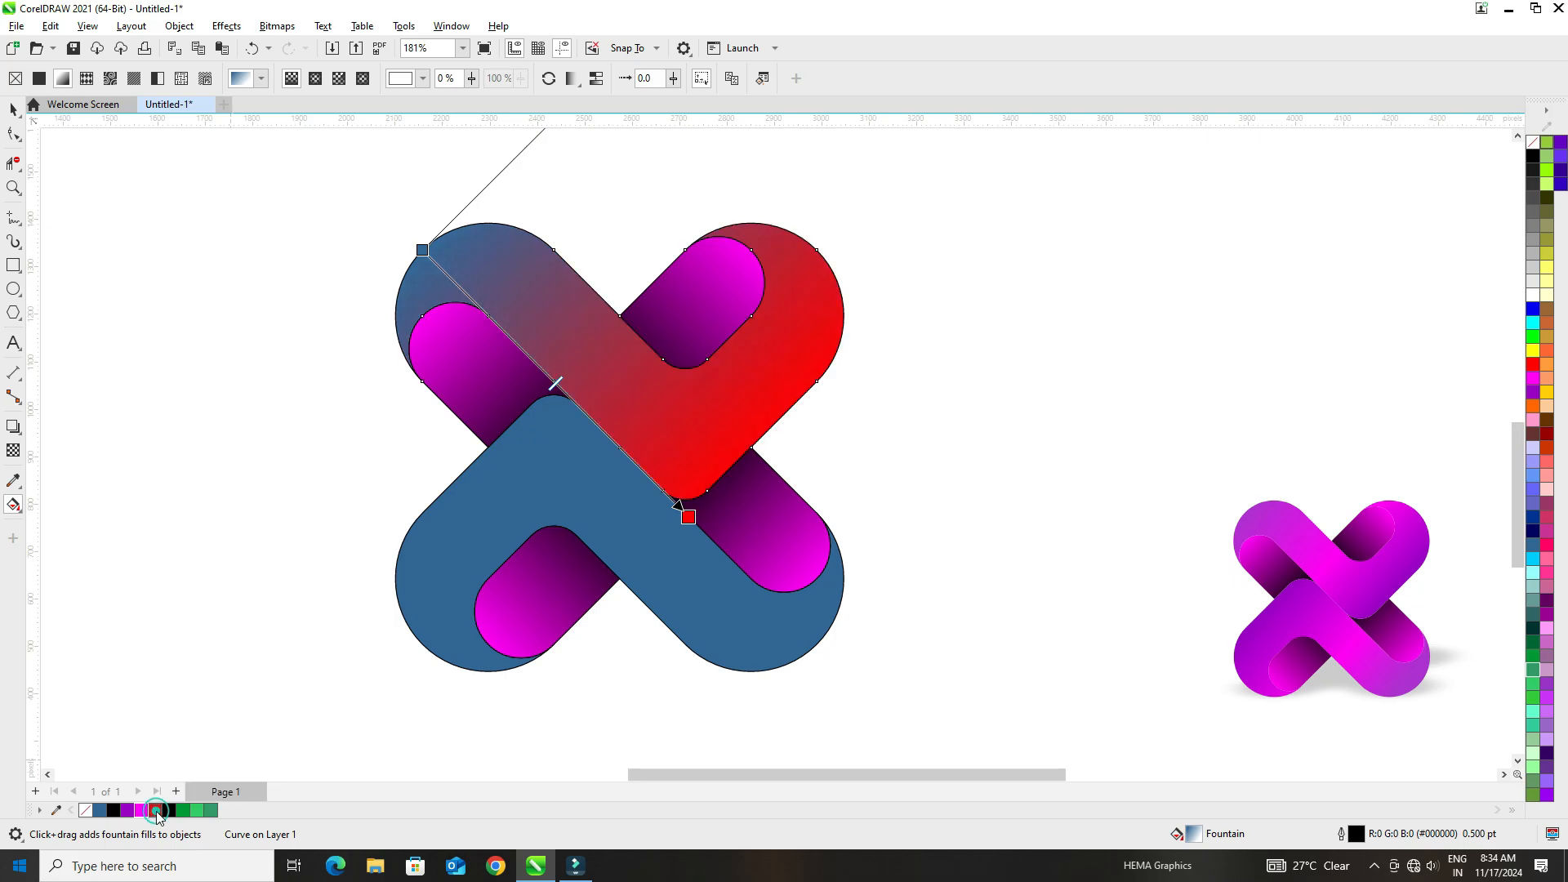
pyautogui.click(141, 812)
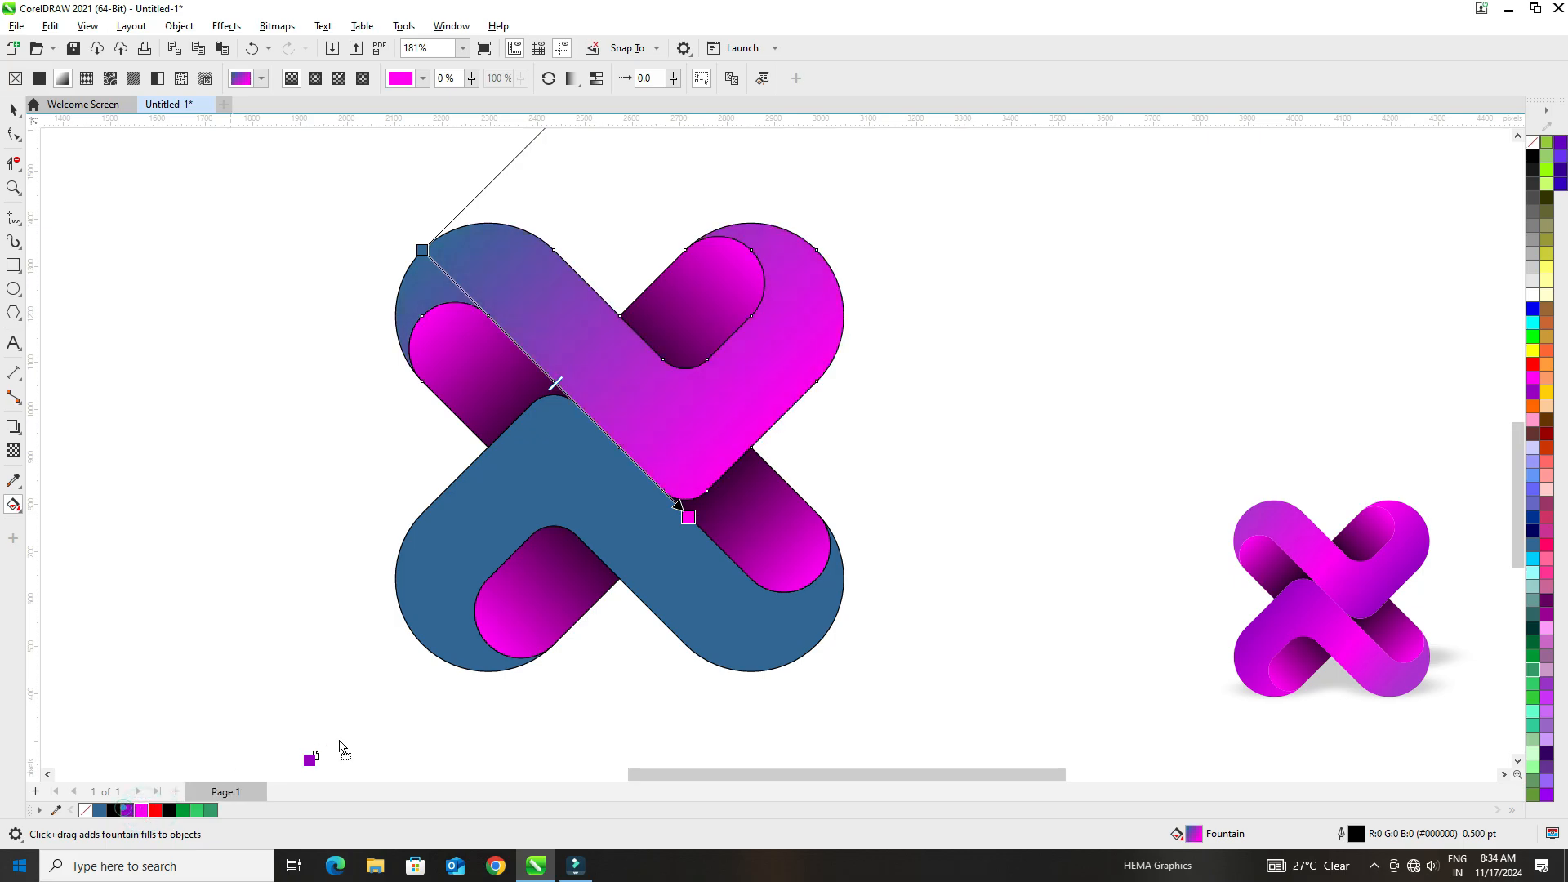
pyautogui.moveTo(341, 748); pyautogui.dragTo(691, 522)
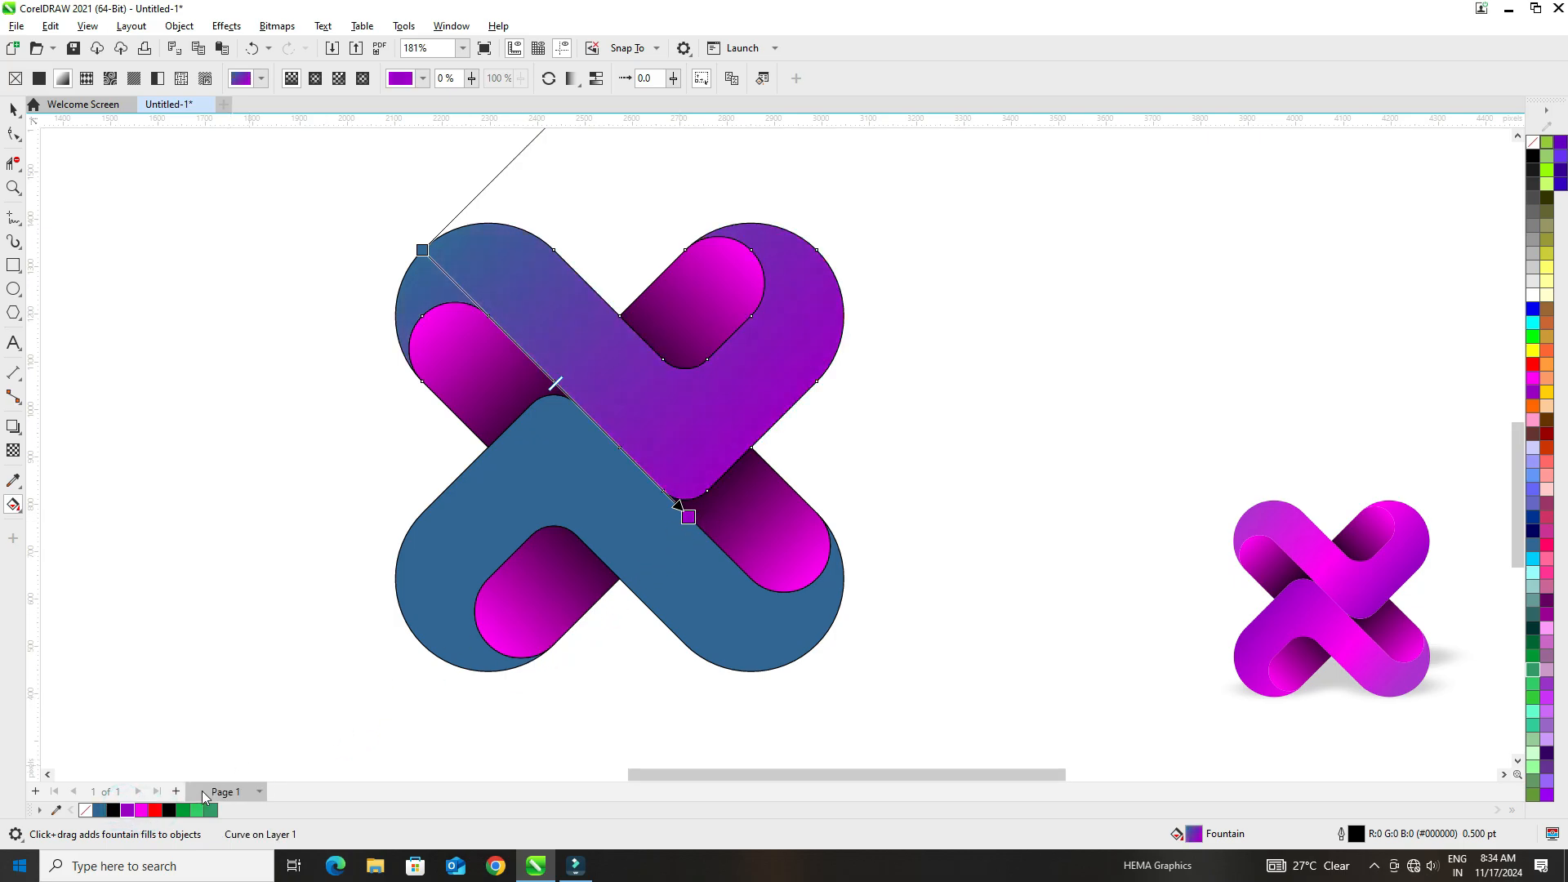
pyautogui.moveTo(206, 648); pyautogui.dragTo(421, 251)
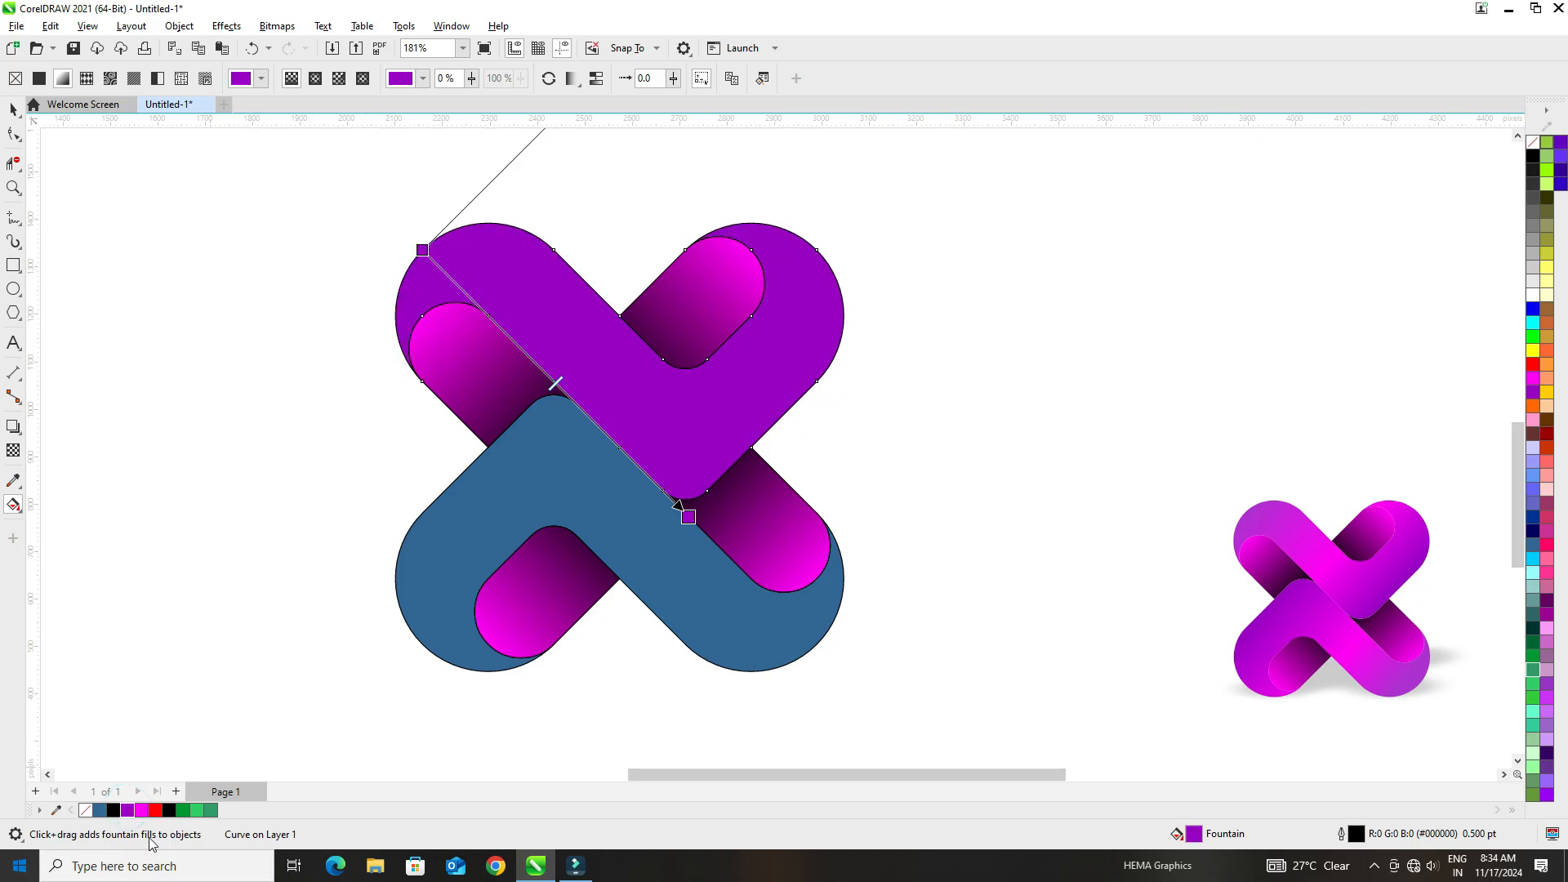
pyautogui.moveTo(381, 615); pyautogui.dragTo(598, 425)
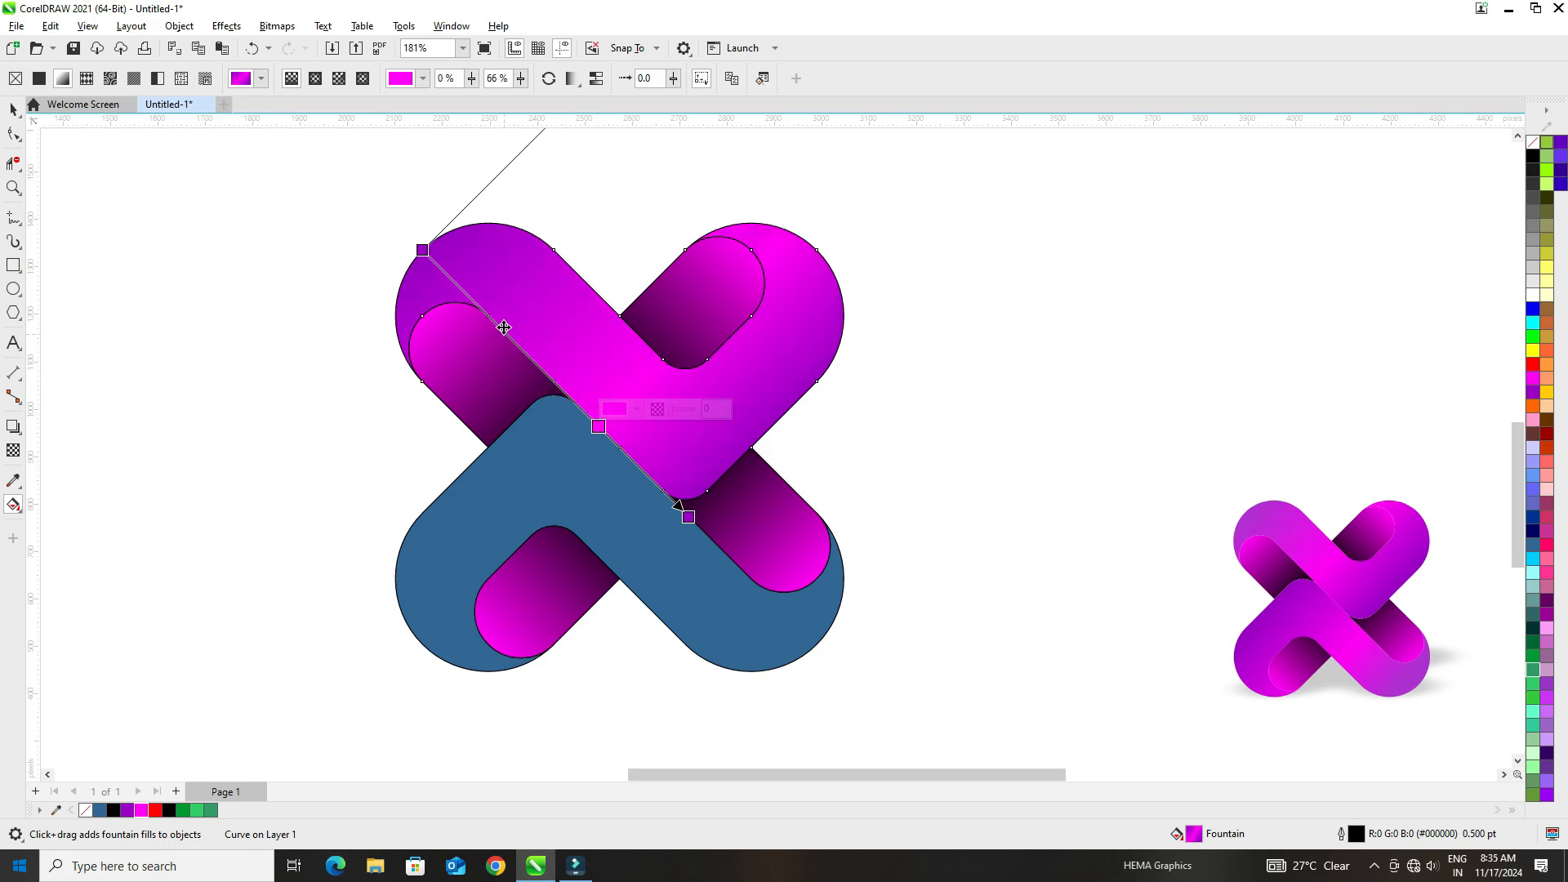
# Step: Lighten the upper band gradient's starting purple, extend the gradient slightly beyond both ends, and shift the magenta toward the start
pyautogui.click(422, 250)
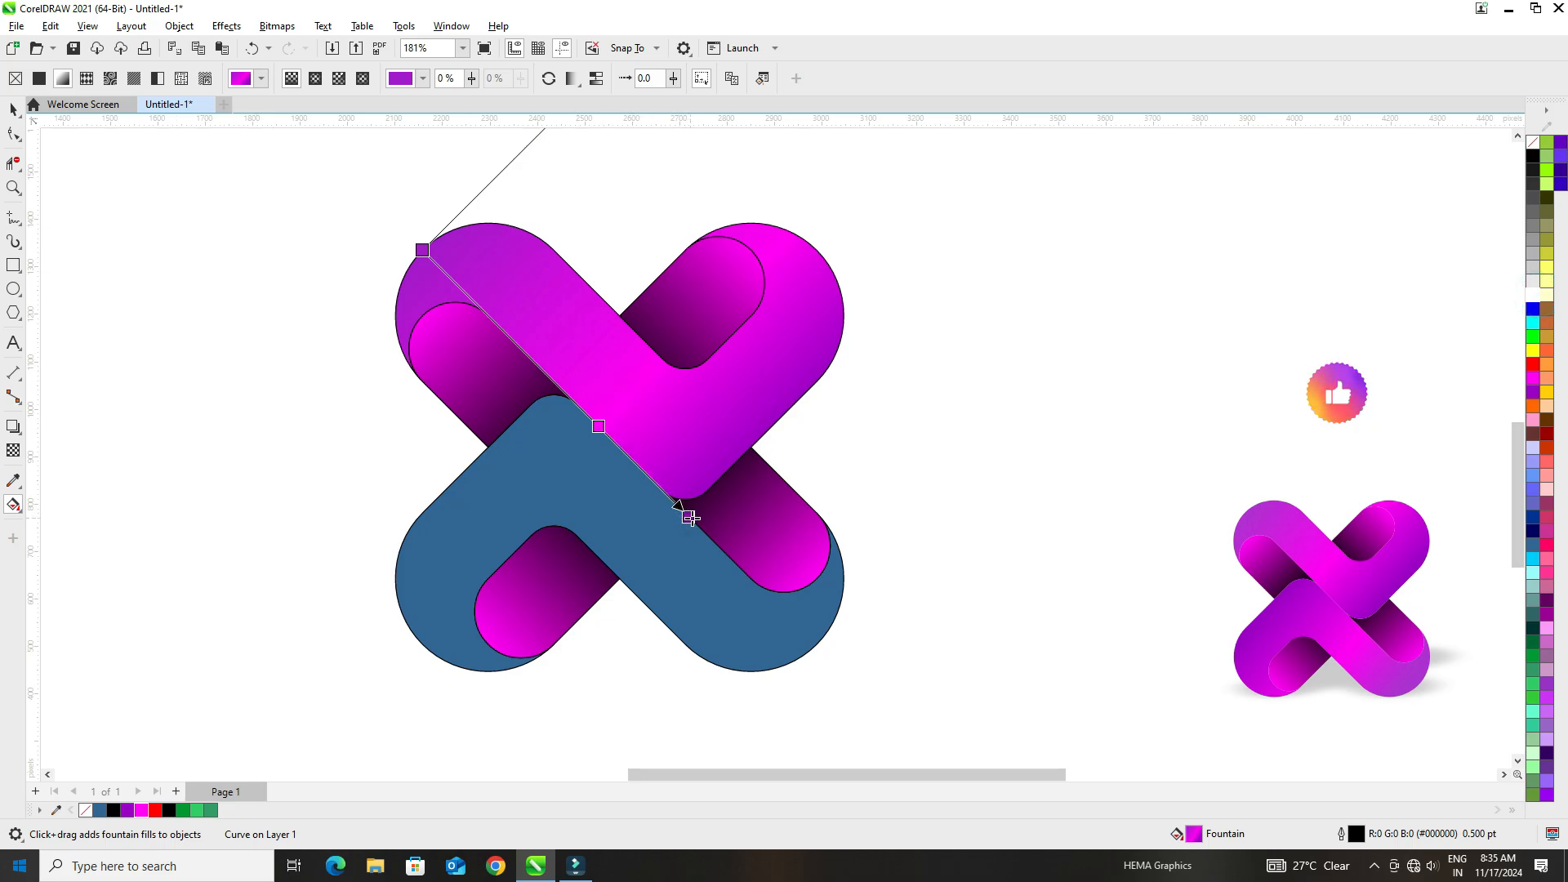
pyautogui.moveTo(690, 518); pyautogui.dragTo(704, 532)
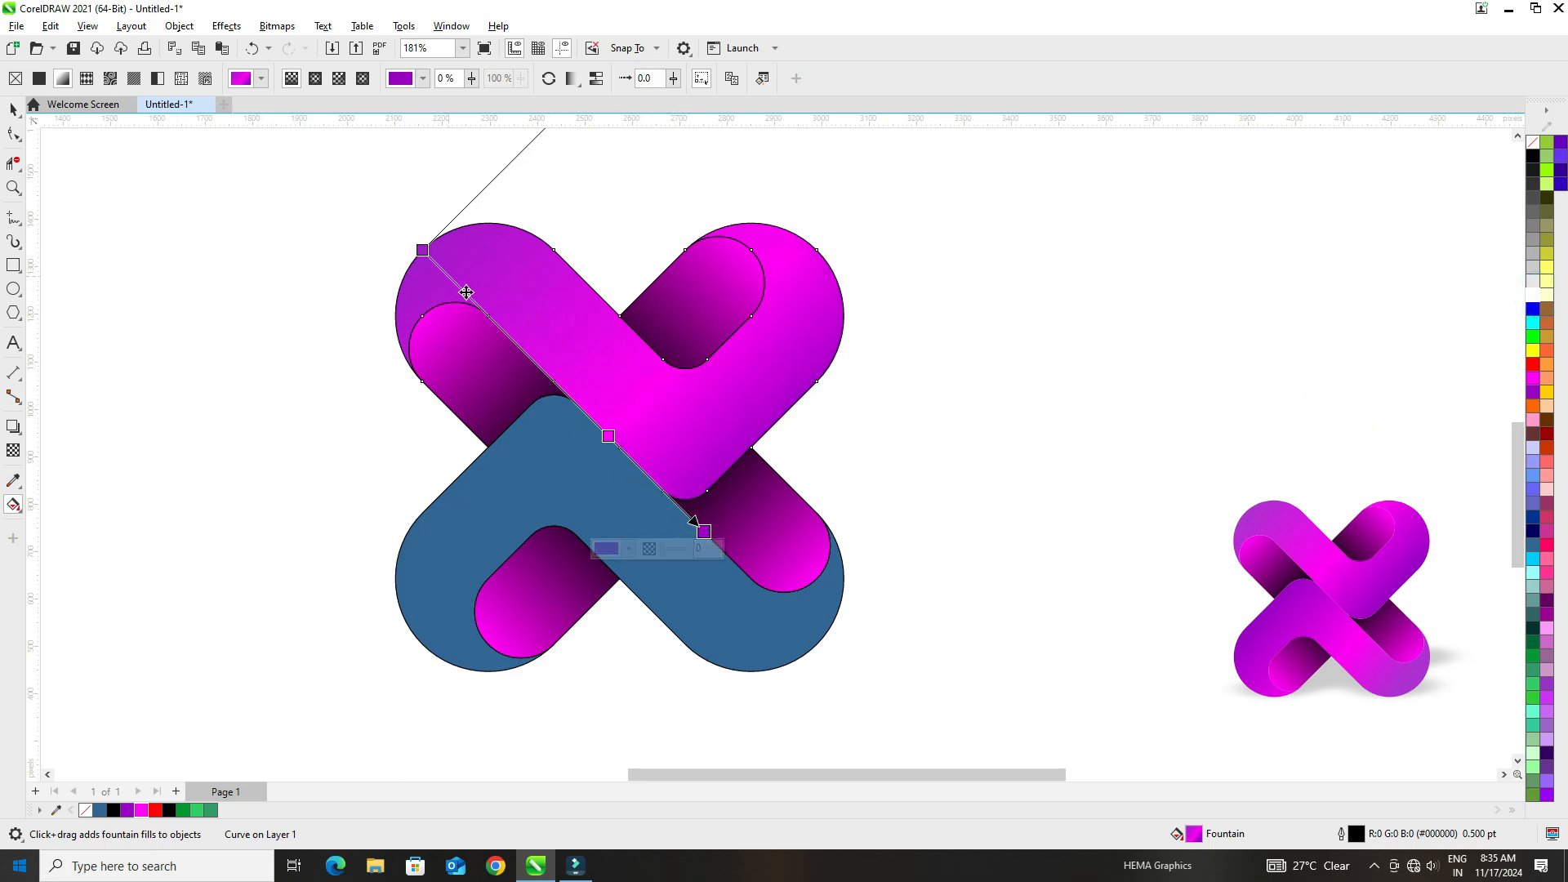
pyautogui.moveTo(608, 436); pyautogui.dragTo(577, 404)
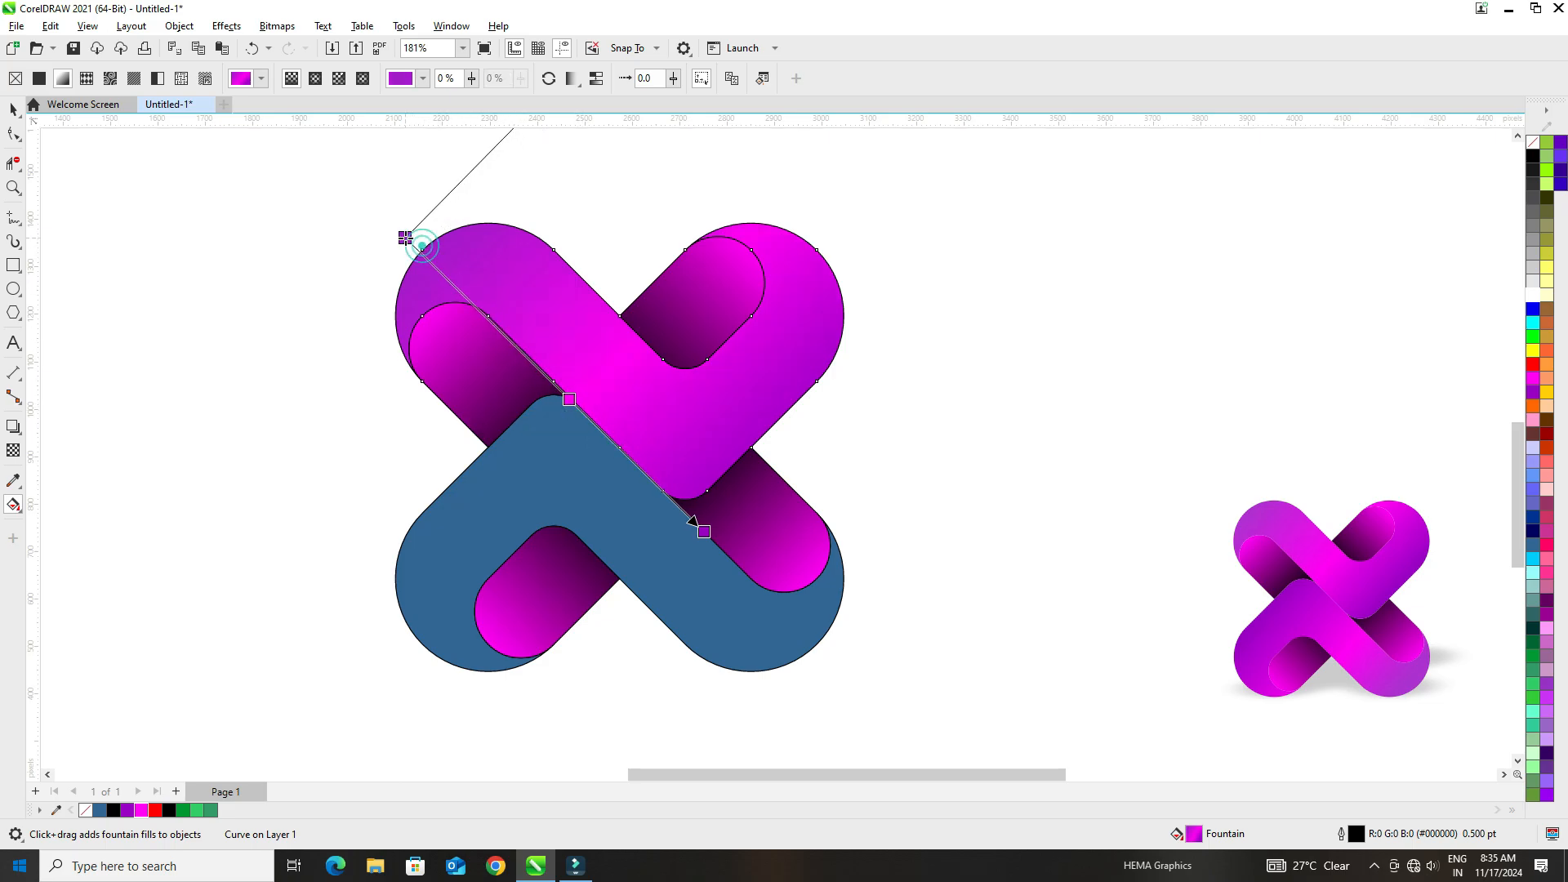
# Step: Repeat the purple-magenta-purple gradient on the lower V band, running diagonally from its lower-right end up to its tip
pyautogui.click(547, 508)
pyautogui.hotkey('ctrl', 'r')
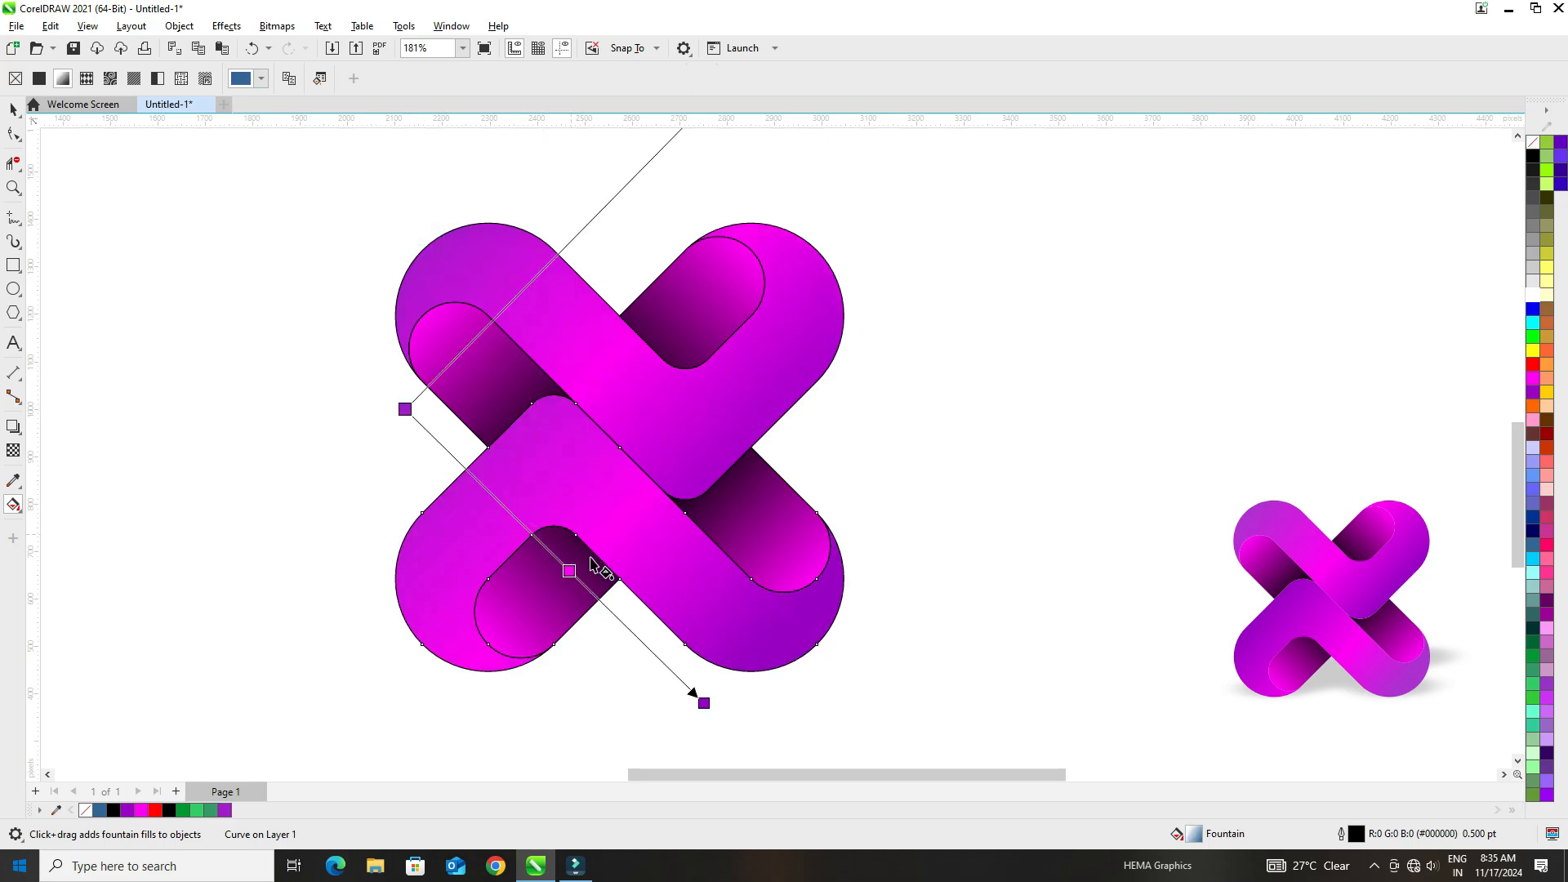
pyautogui.moveTo(799, 661); pyautogui.dragTo(527, 393)
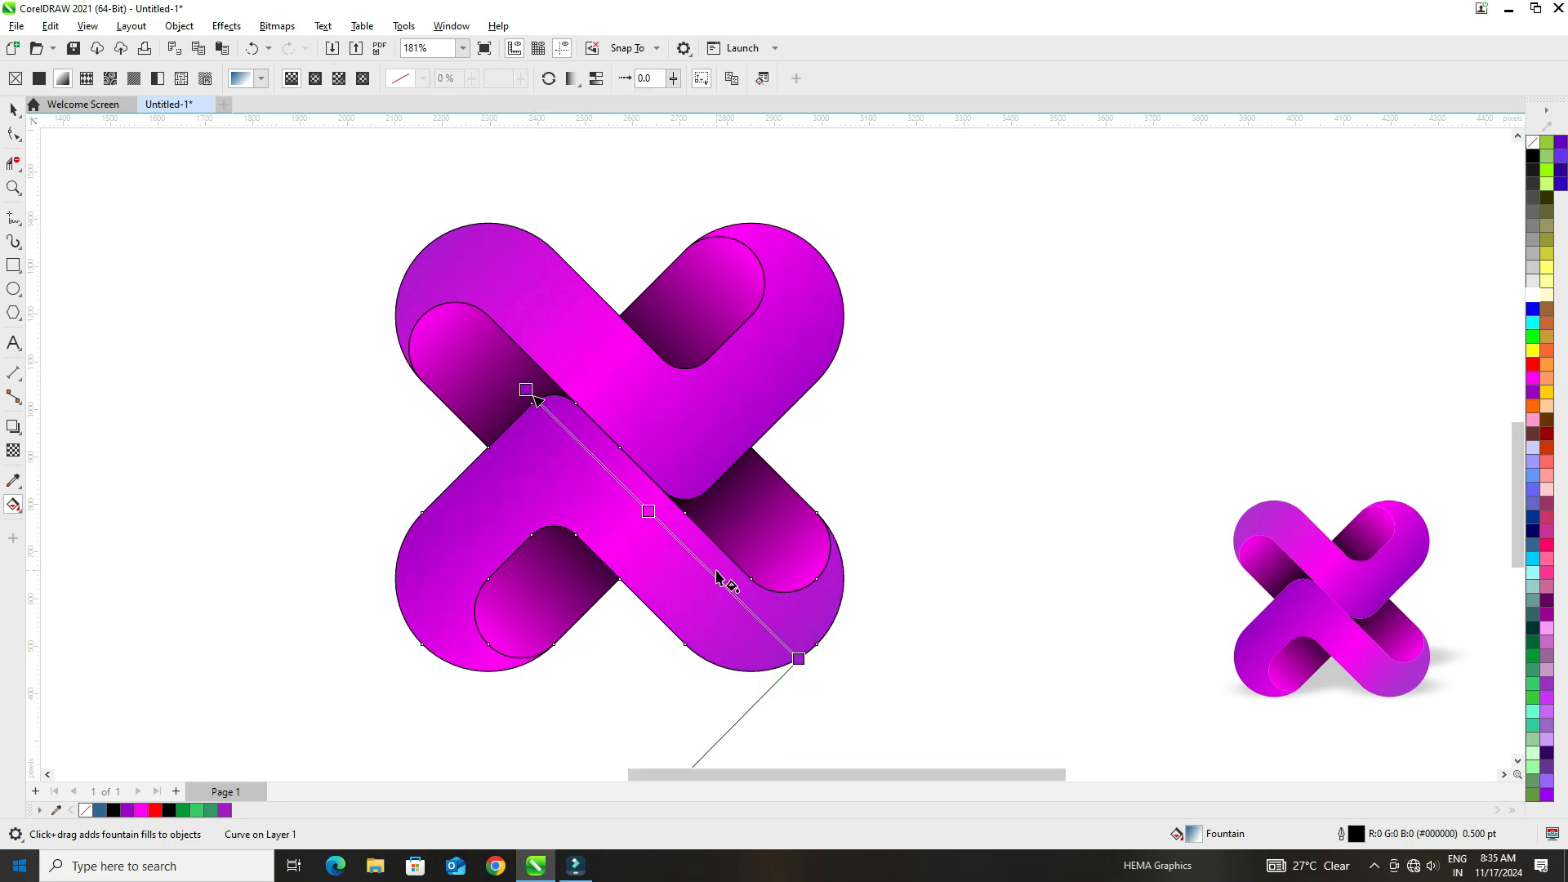
# Step: Select all six pieces of the X and remove their outlines
pyautogui.click(13, 109)
pyautogui.moveTo(270, 169); pyautogui.dragTo(1021, 706)
pyautogui.rightClick(85, 810)
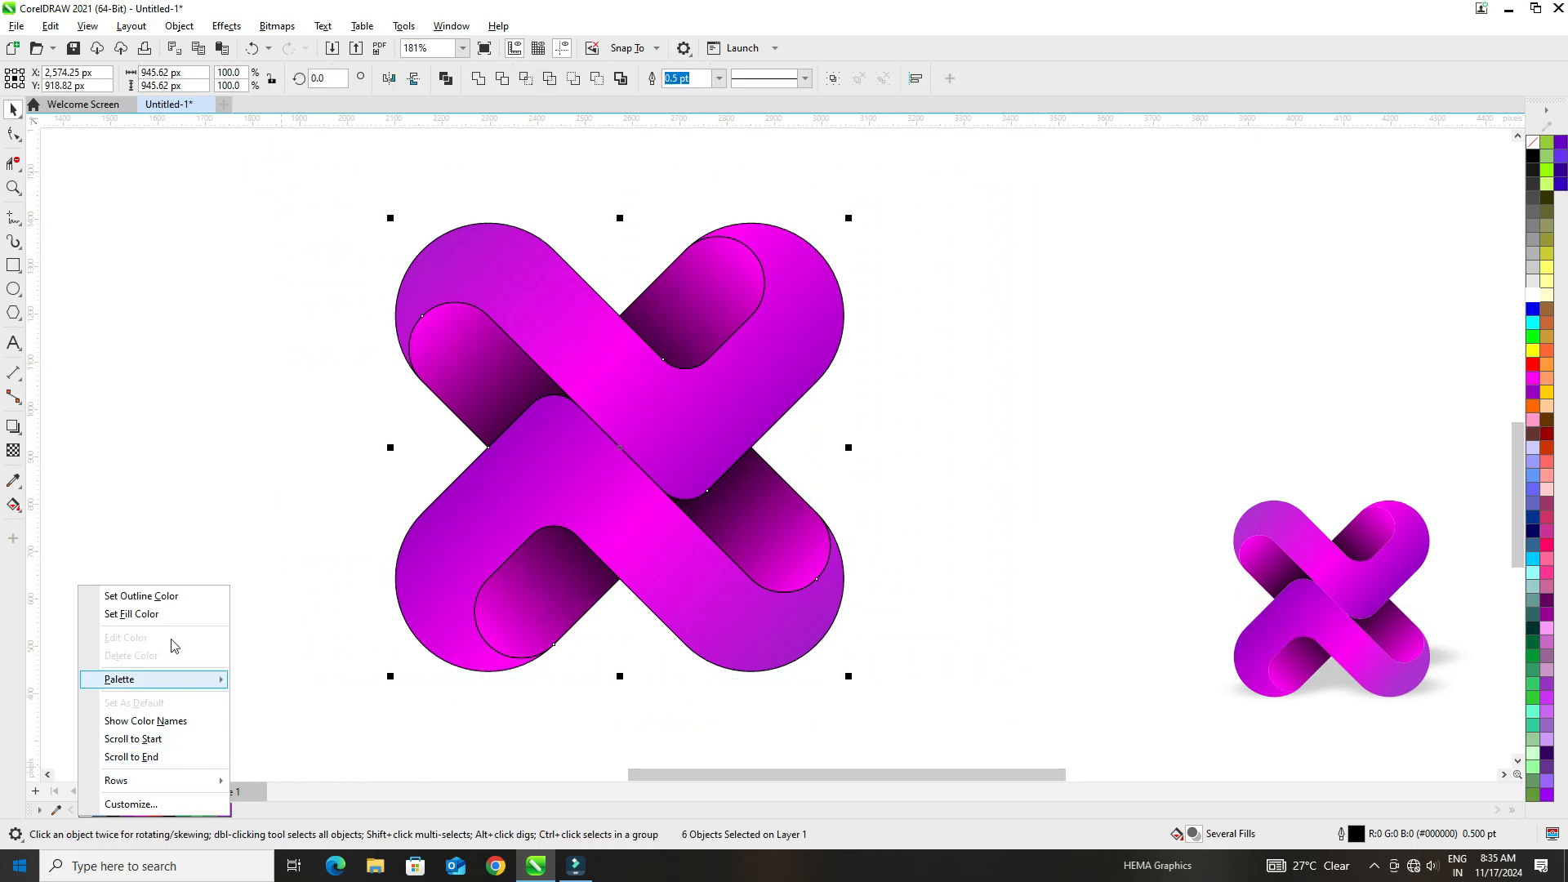
pyautogui.click(189, 596)
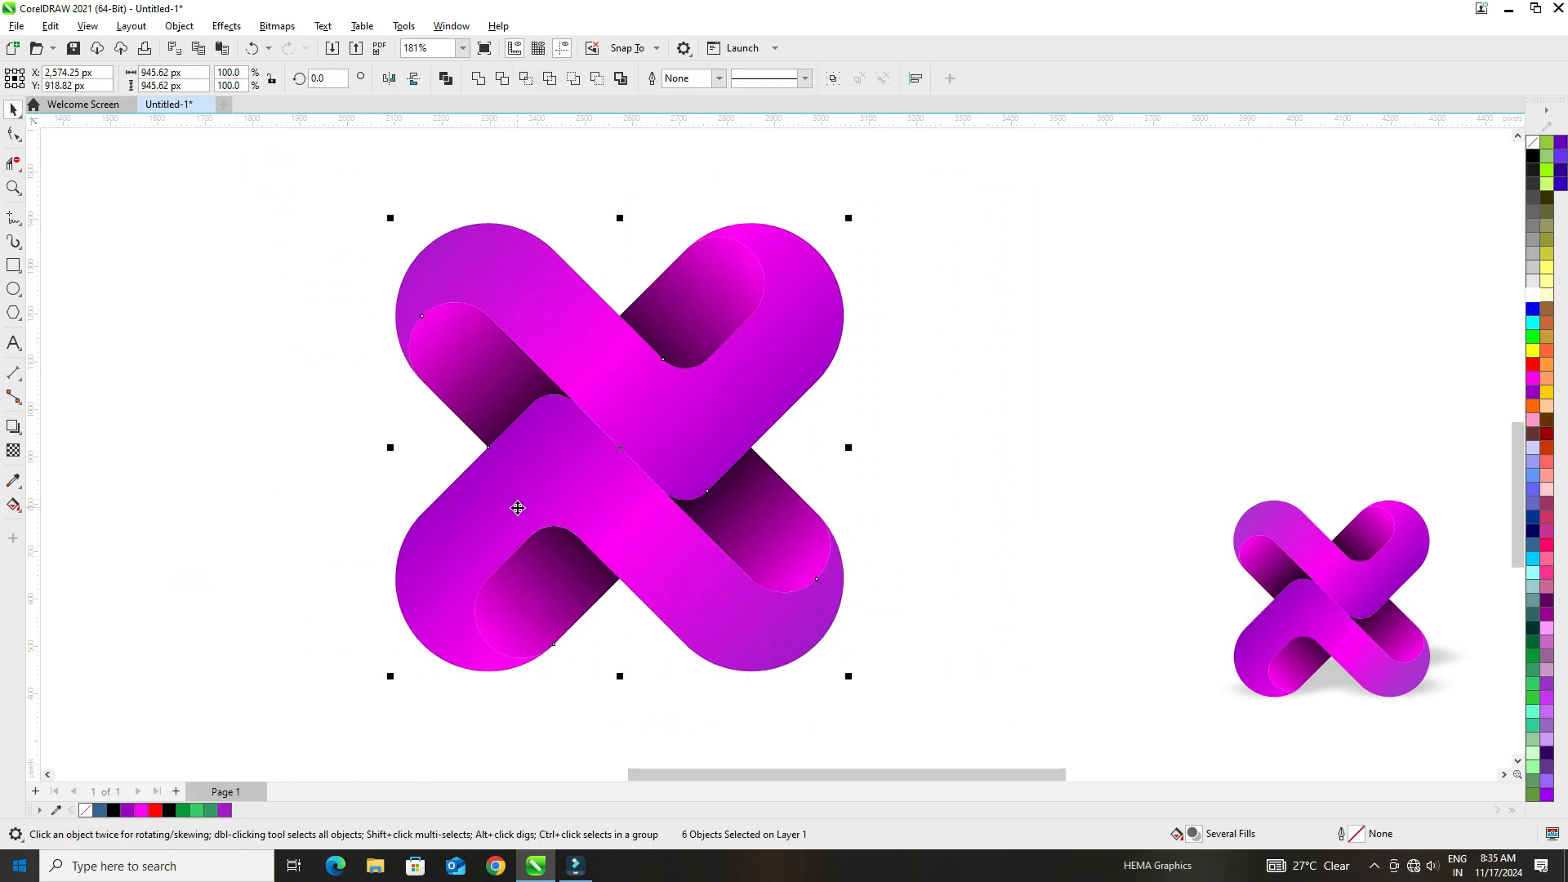